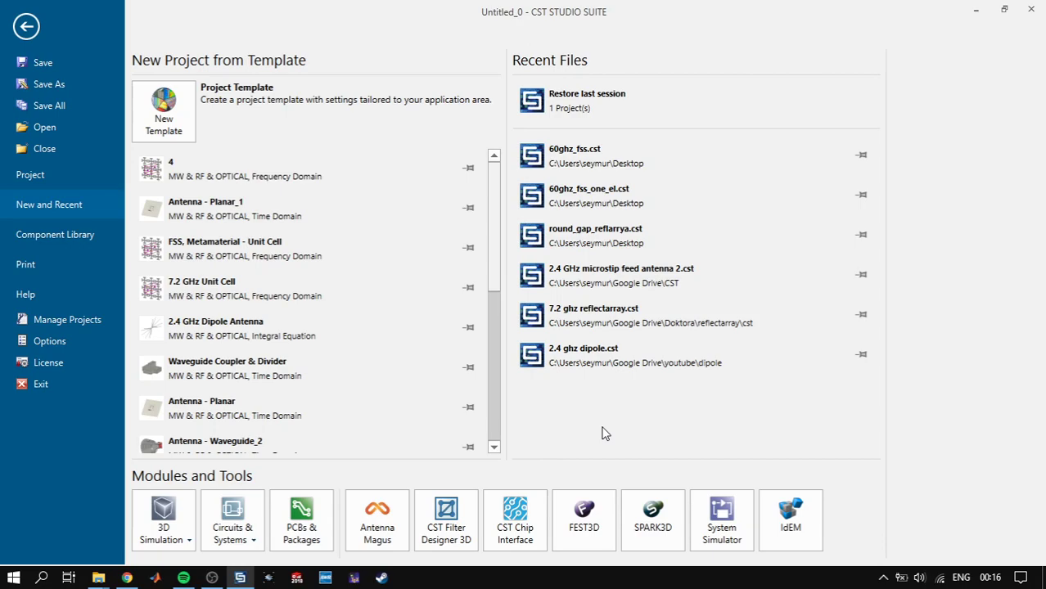
# - Switch to Chrome and examine the frequency selective surface element groups and the aperture and patch type figures
pyautogui.click(127, 578)
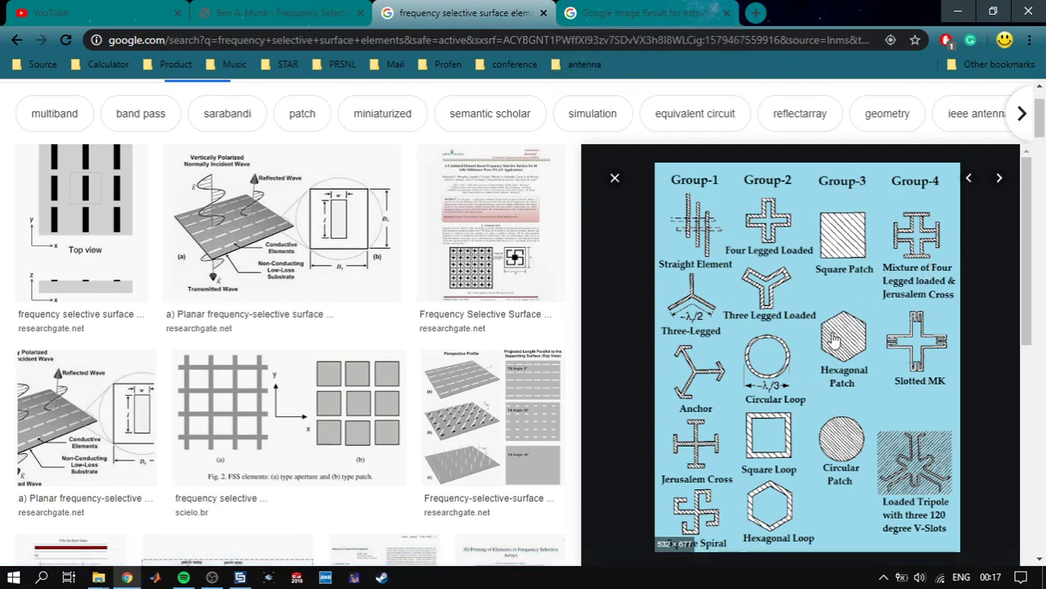
pyautogui.click(650, 9)
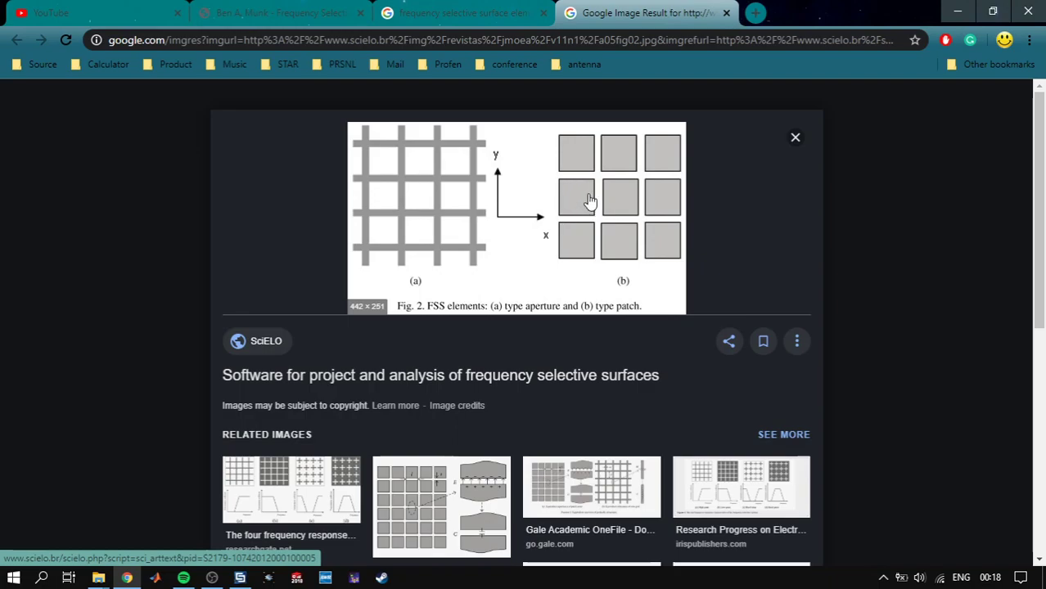
pyautogui.click(458, 13)
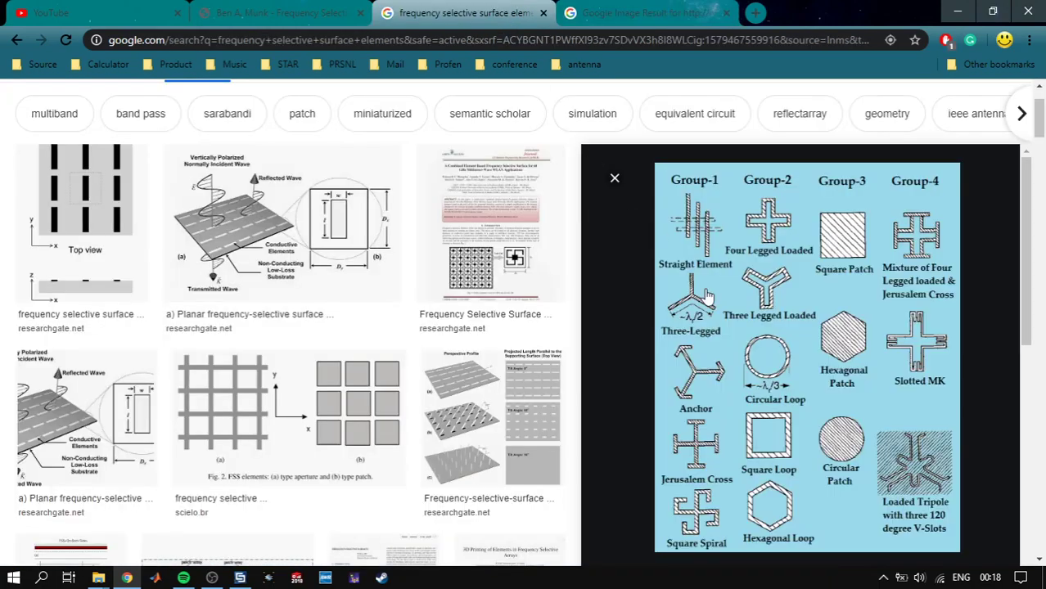
pyautogui.click(642, 13)
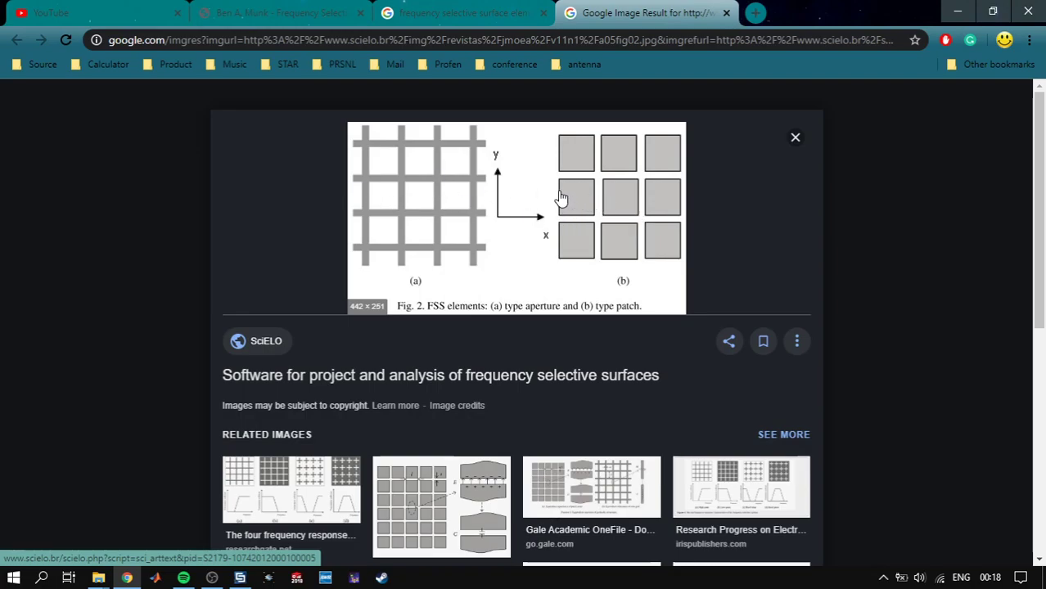
pyautogui.click(278, 13)
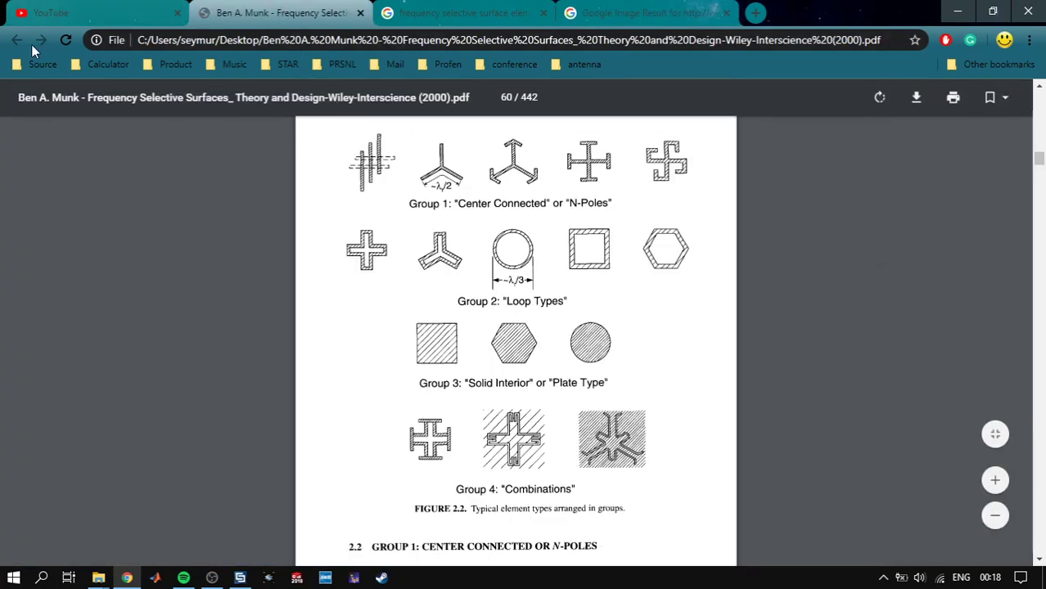
pyautogui.click(756, 13)
pyautogui.write('su')
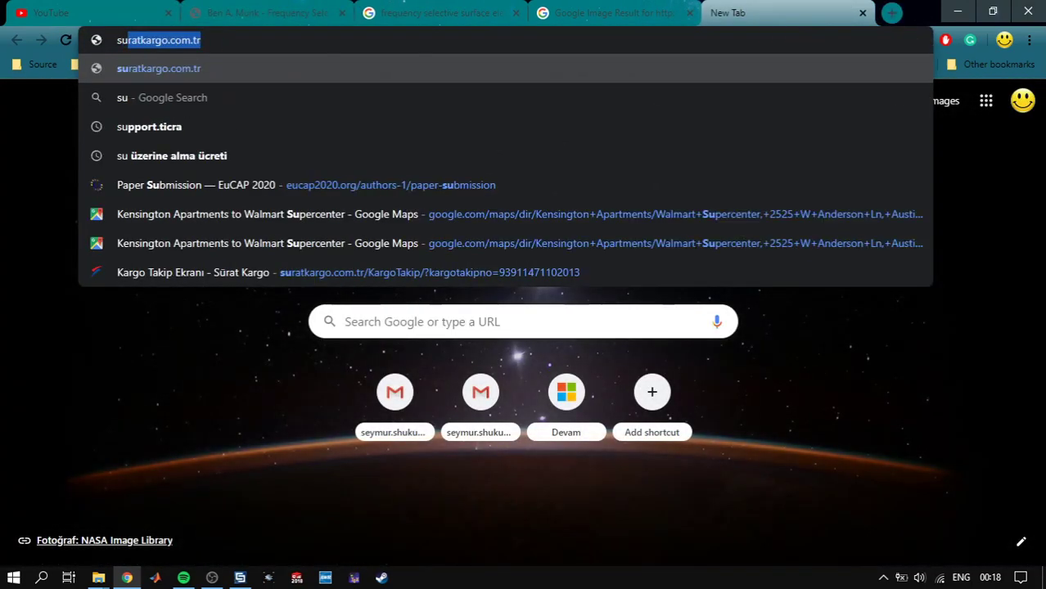
pyautogui.write('rface se')
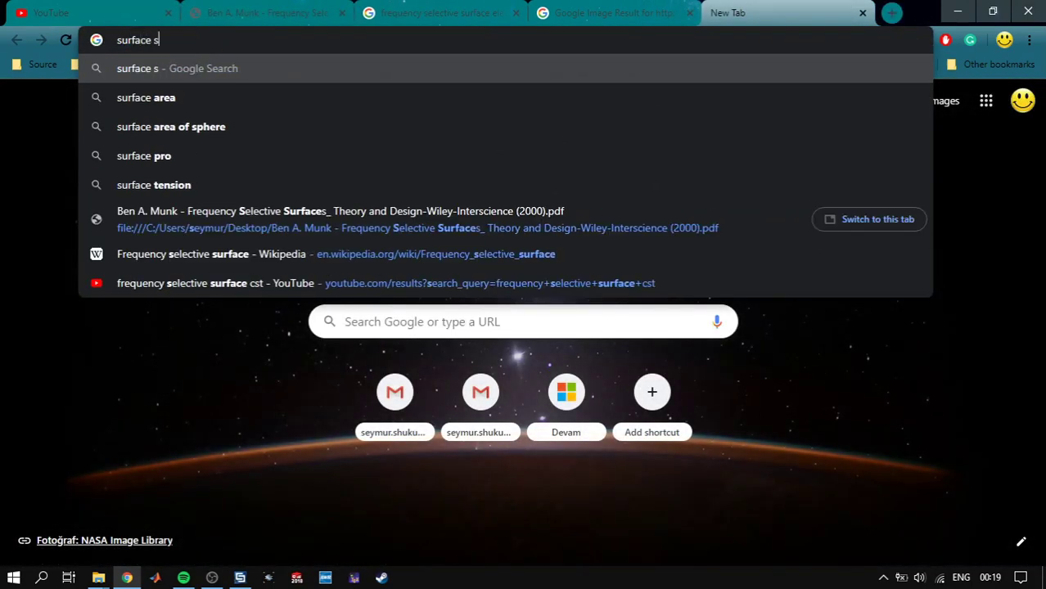
pyautogui.press('BackSpace')
pyautogui.press('BackSpace')
pyautogui.press('BackSpace')
pyautogui.press('BackSpace')
pyautogui.press('BackSpace')
pyautogui.press('BackSpace')
pyautogui.press('BackSpace')
pyautogui.press('BackSpace')
pyautogui.press('BackSpace')
pyautogui.press('BackSpace')
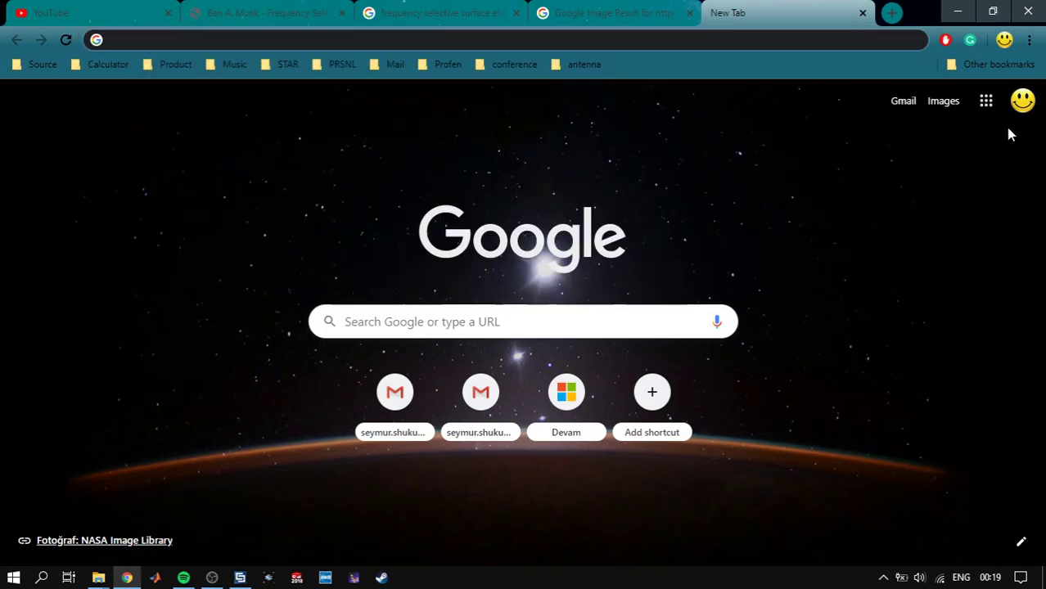
pyautogui.middleClick(777, 7)
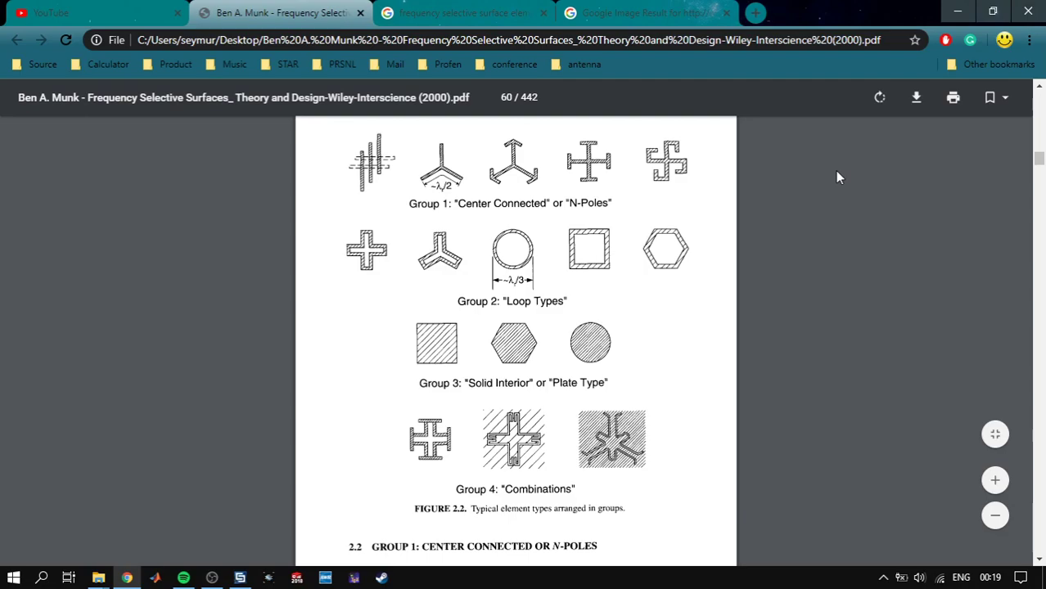
# - Go back to the title page of the Frequency Selective Surfaces: Theory and Design book and look at it
pyautogui.moveTo(1041, 164); pyautogui.dragTo(1038, 92)
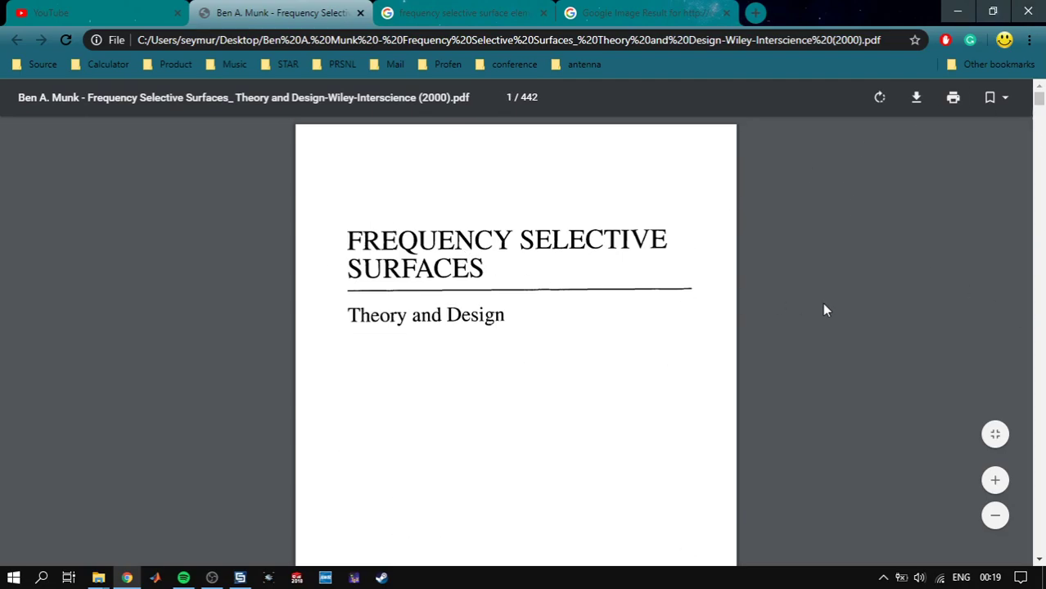
pyautogui.scroll(-2, 815, 309)
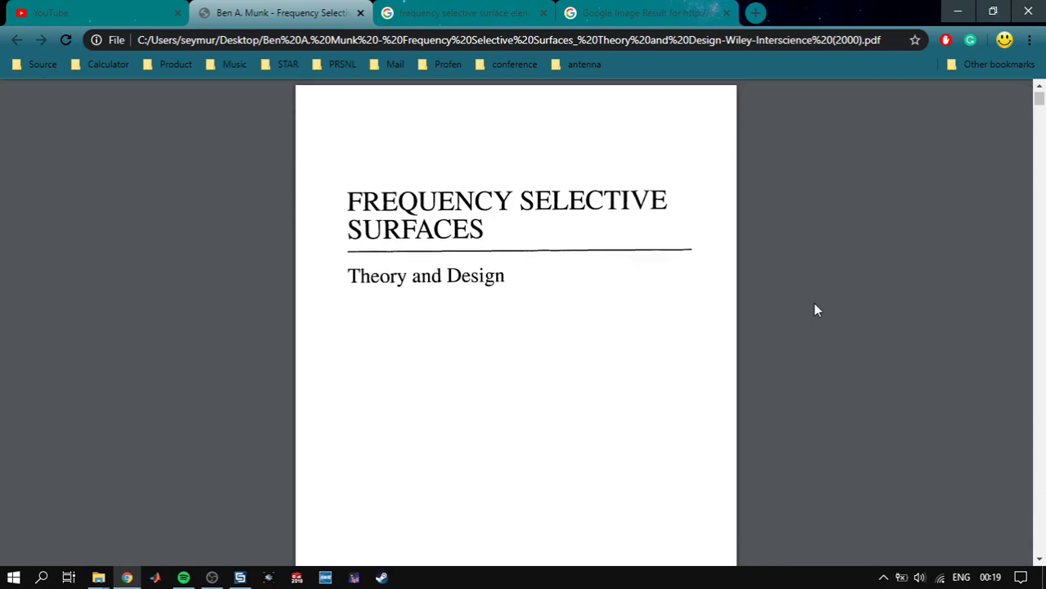
pyautogui.scroll(1, 815, 310)
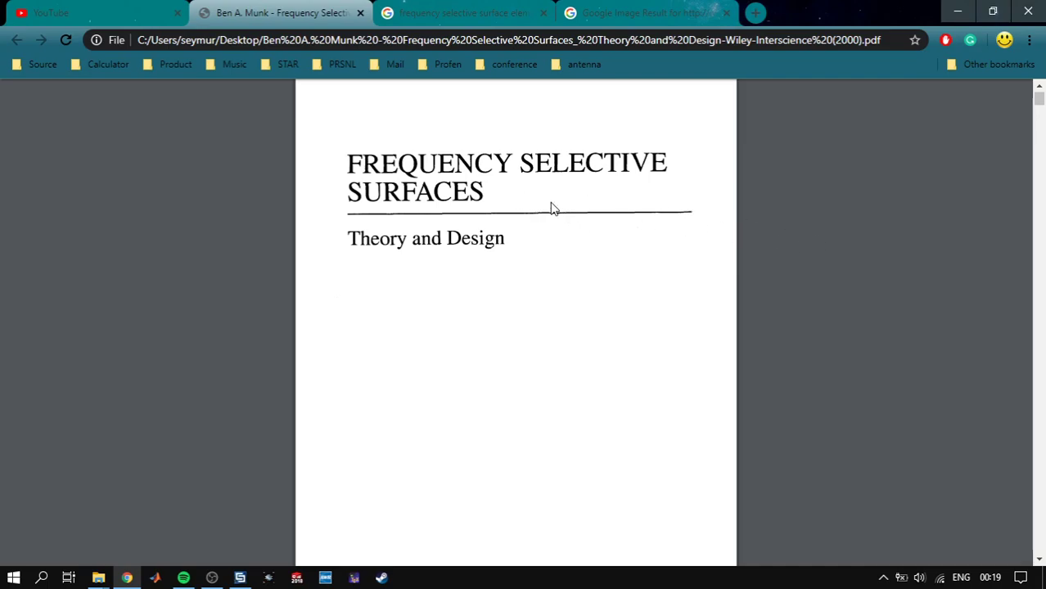
# - Switch to CST Studio Suite and start a new project template for Microwaves & RF/Optical, Periodic Structures
pyautogui.click(240, 578)
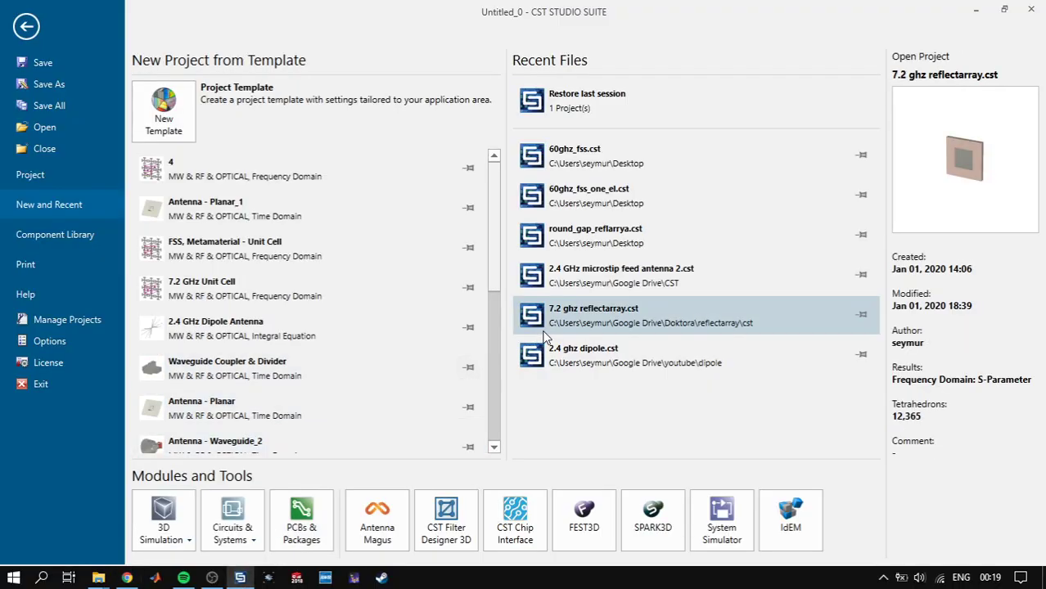
pyautogui.click(183, 132)
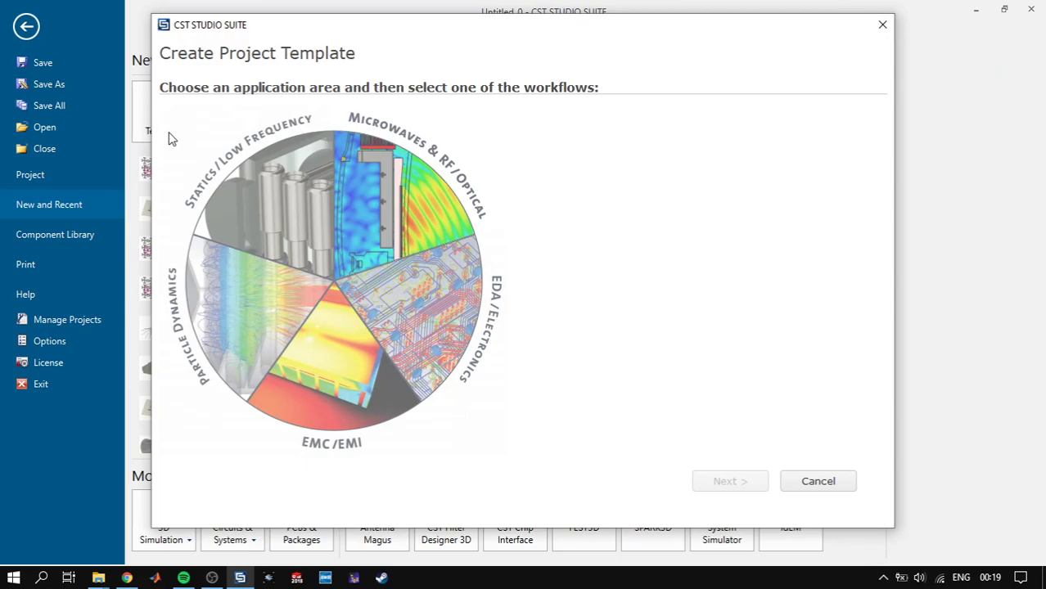
pyautogui.click(409, 201)
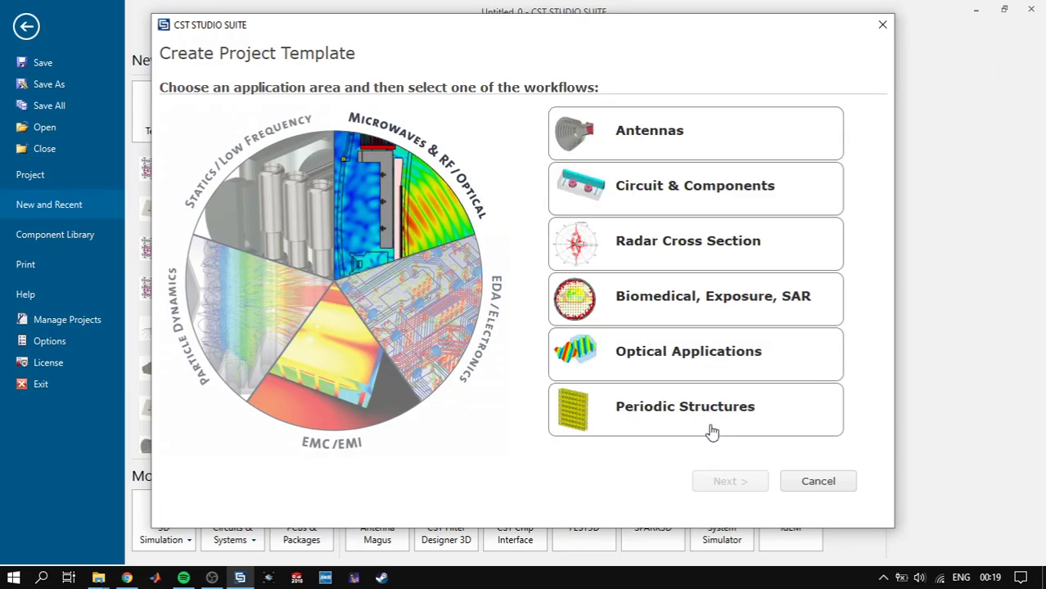
pyautogui.click(659, 424)
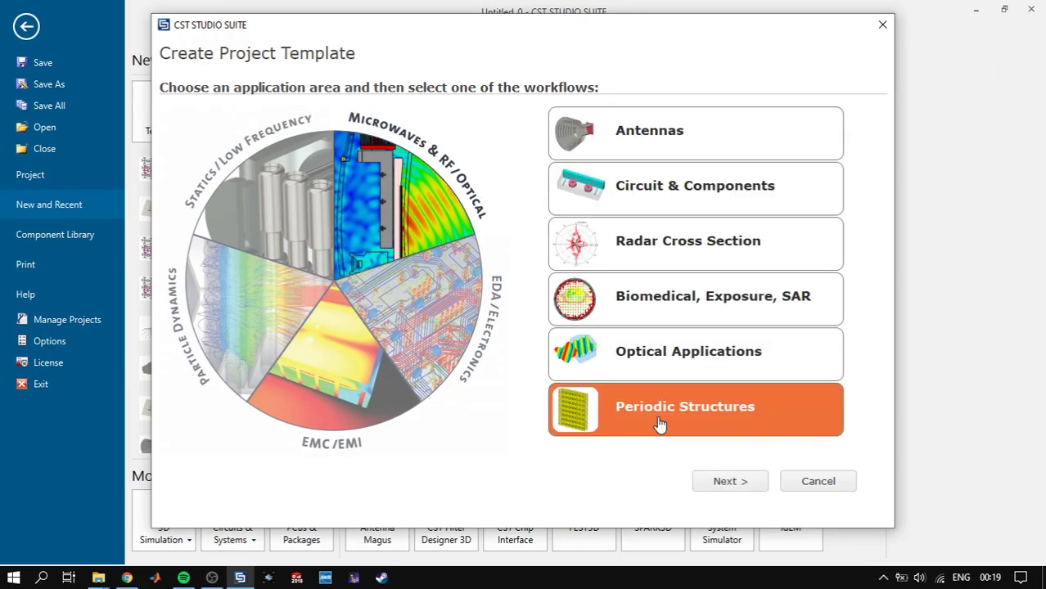
pyautogui.click(730, 483)
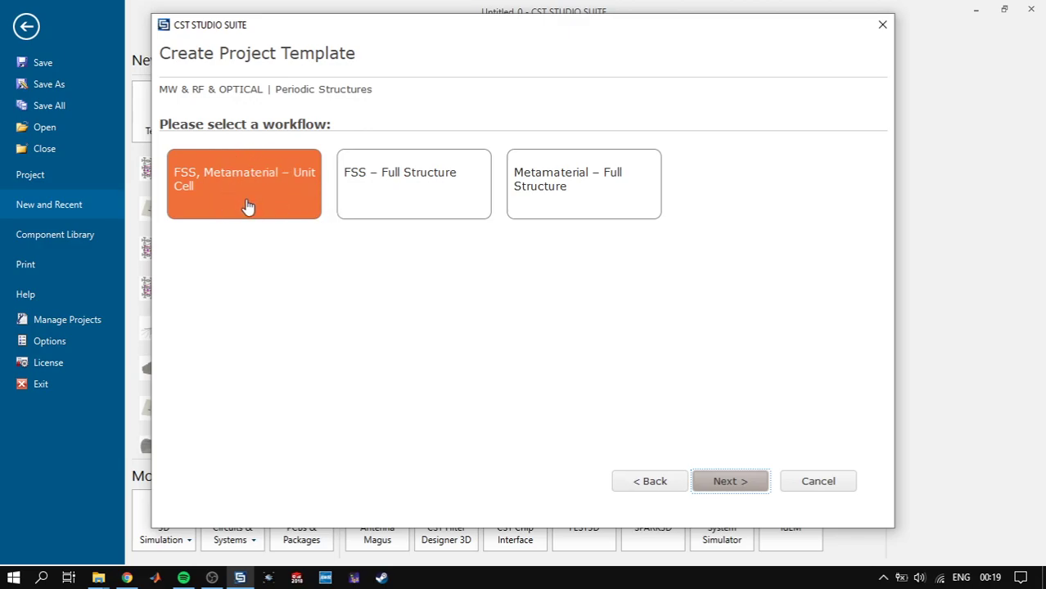
# - Choose the FSS, Metamaterial – Unit Cell workflow with the Phase Reflection Diagram option for the template
pyautogui.click(405, 195)
pyautogui.click(563, 194)
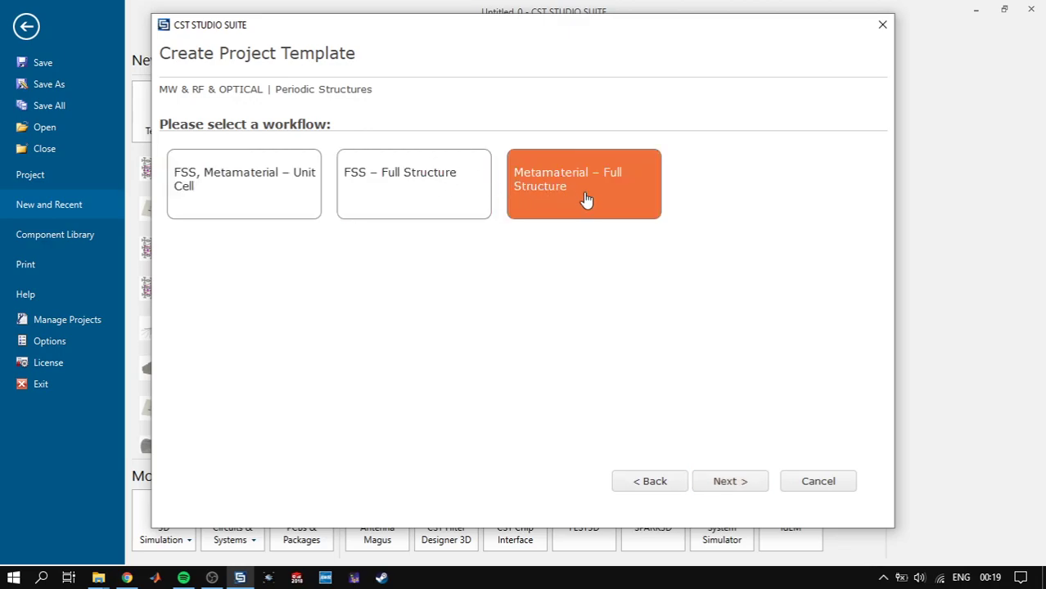
pyautogui.click(407, 192)
pyautogui.click(292, 181)
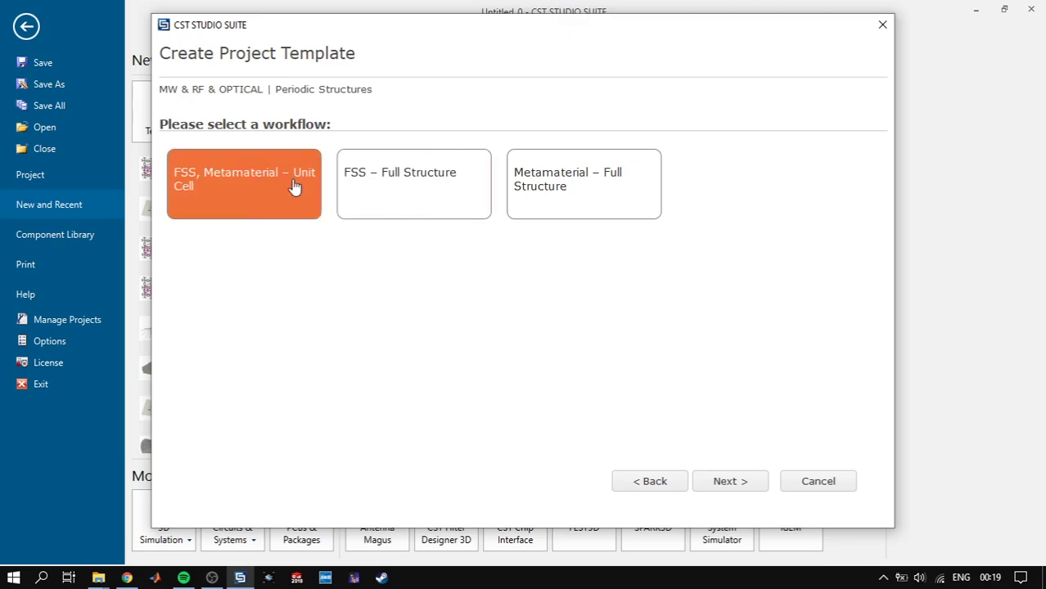
pyautogui.click(745, 488)
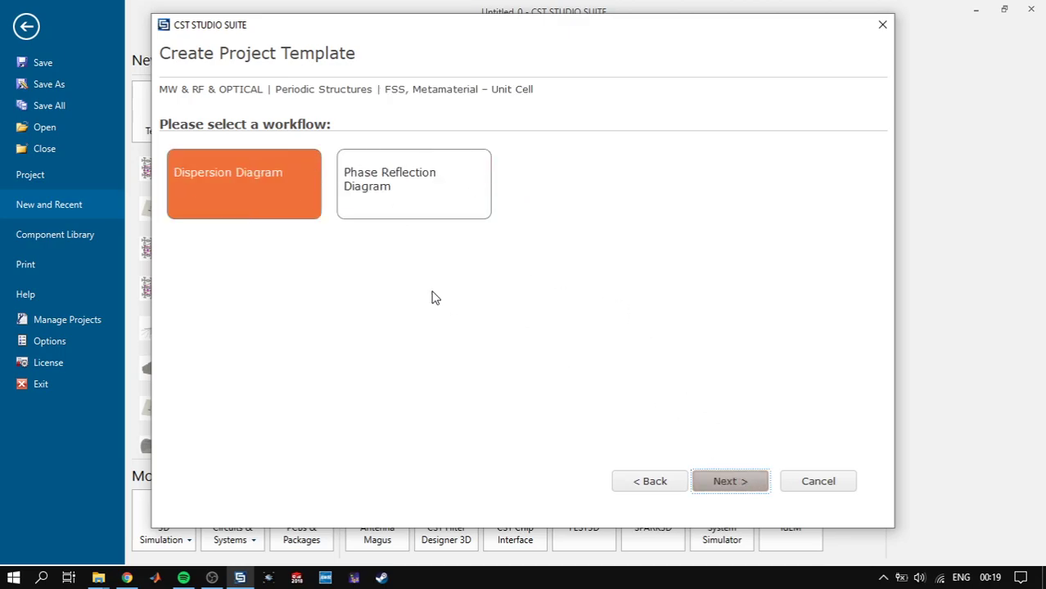
pyautogui.click(368, 193)
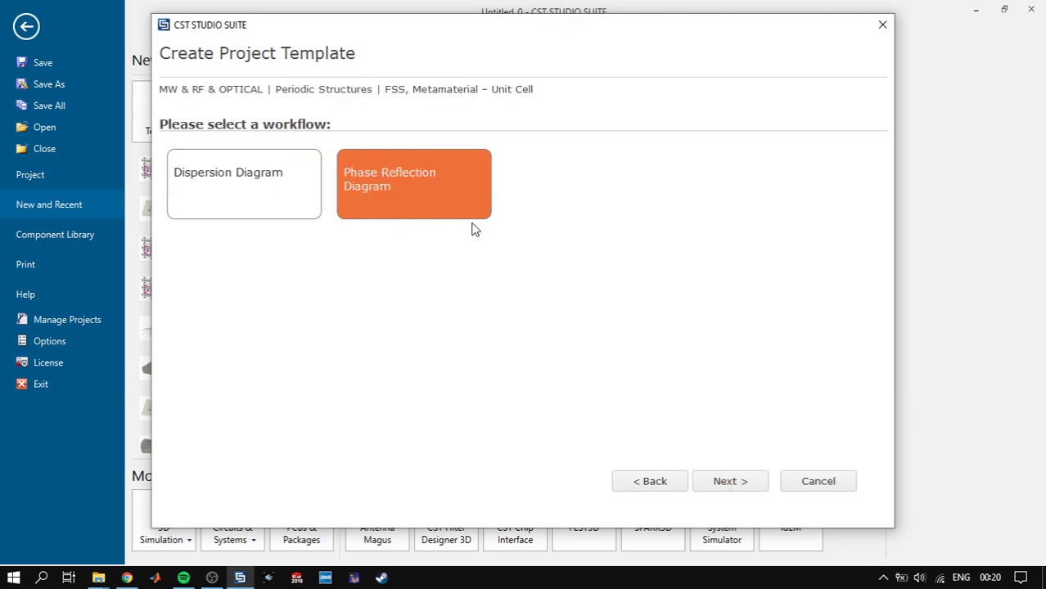
pyautogui.click(735, 484)
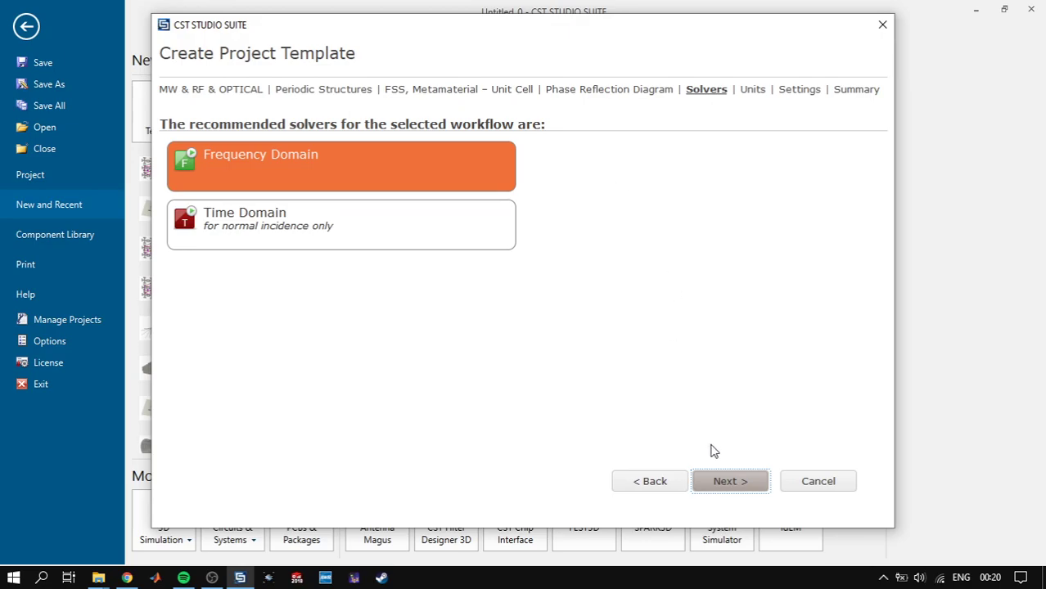
# - Accept the Frequency Domain solver and the mm, GHz, ns and Kelvin units for the template
pyautogui.click(733, 484)
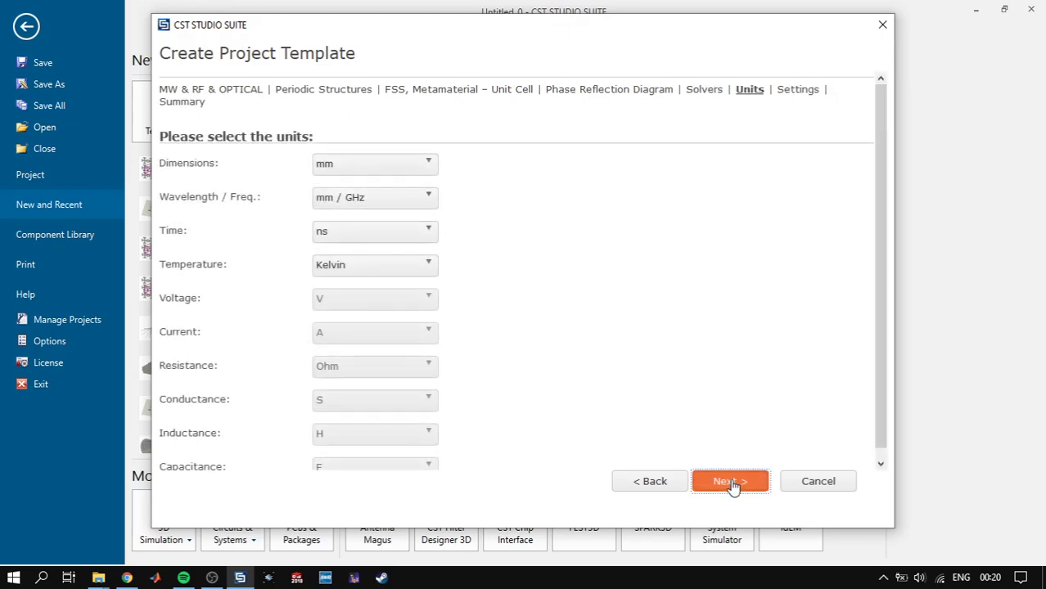
pyautogui.rightClick(731, 432)
pyautogui.click(727, 491)
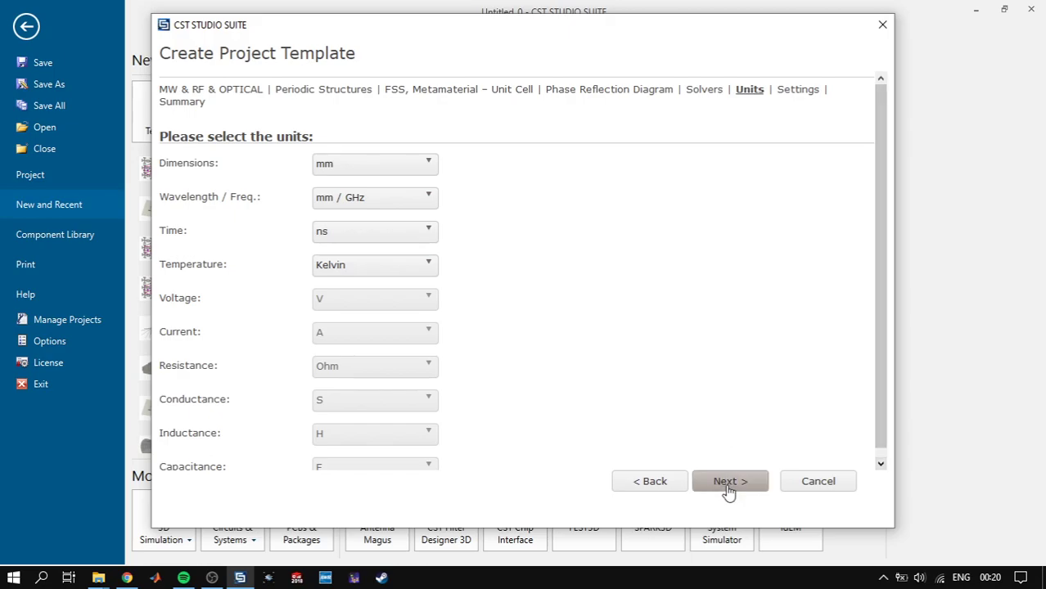
# - Set the frequency range to 4–10 GHz, enable an E-field monitor at 4;7;10 GHz, and create the project from the template
pyautogui.click(367, 150)
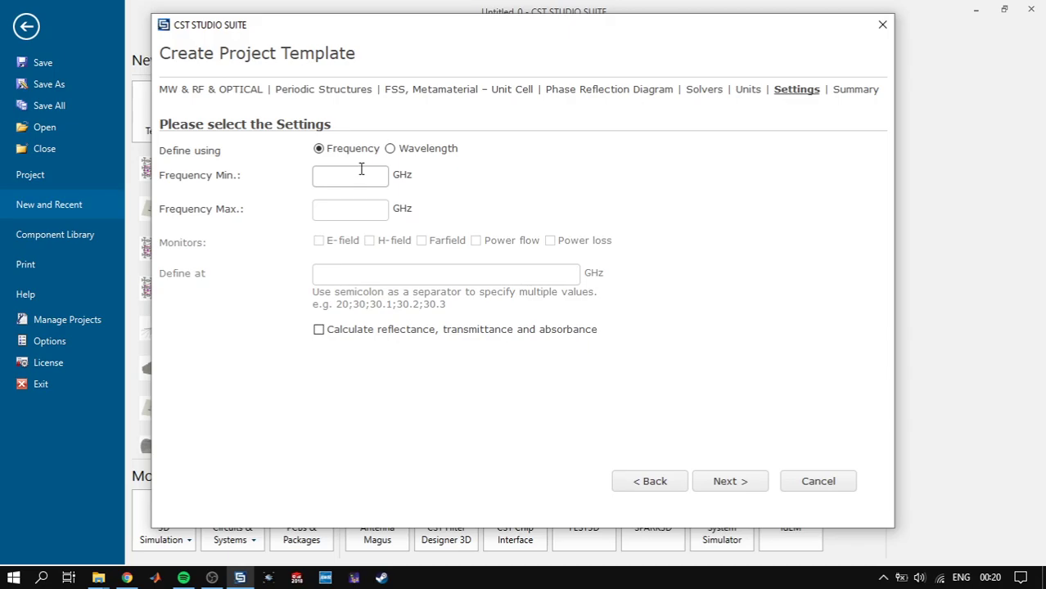
pyautogui.write('4')
pyautogui.click(358, 210)
pyautogui.write('10')
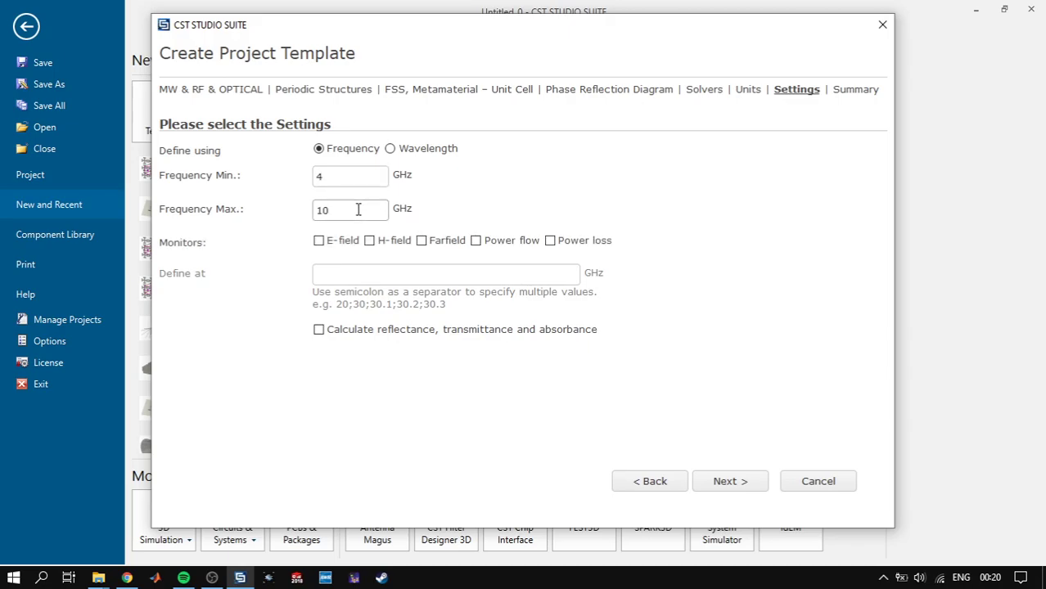
pyautogui.click(342, 248)
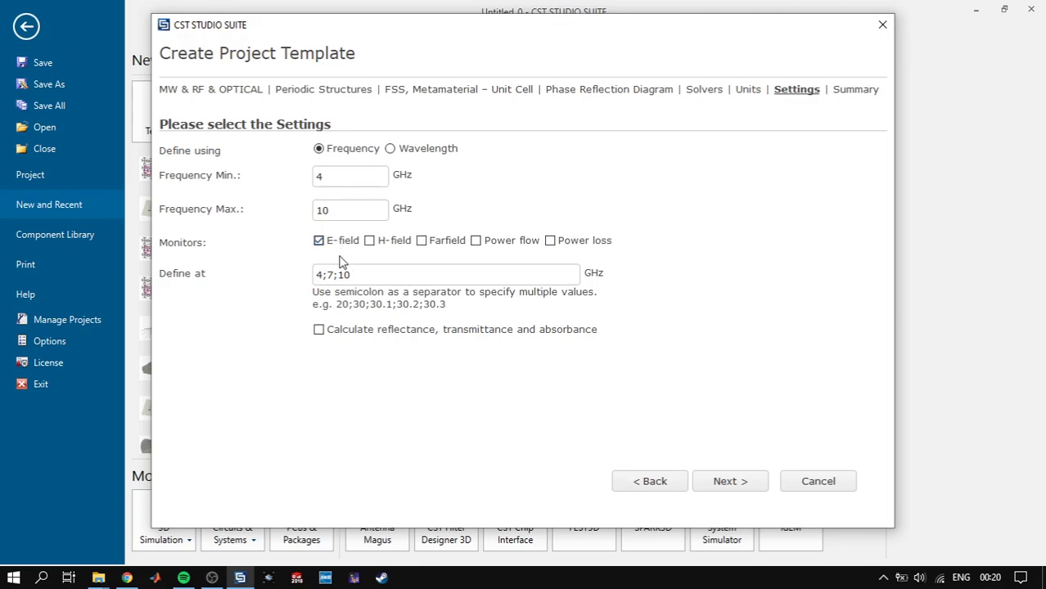
pyautogui.click(737, 484)
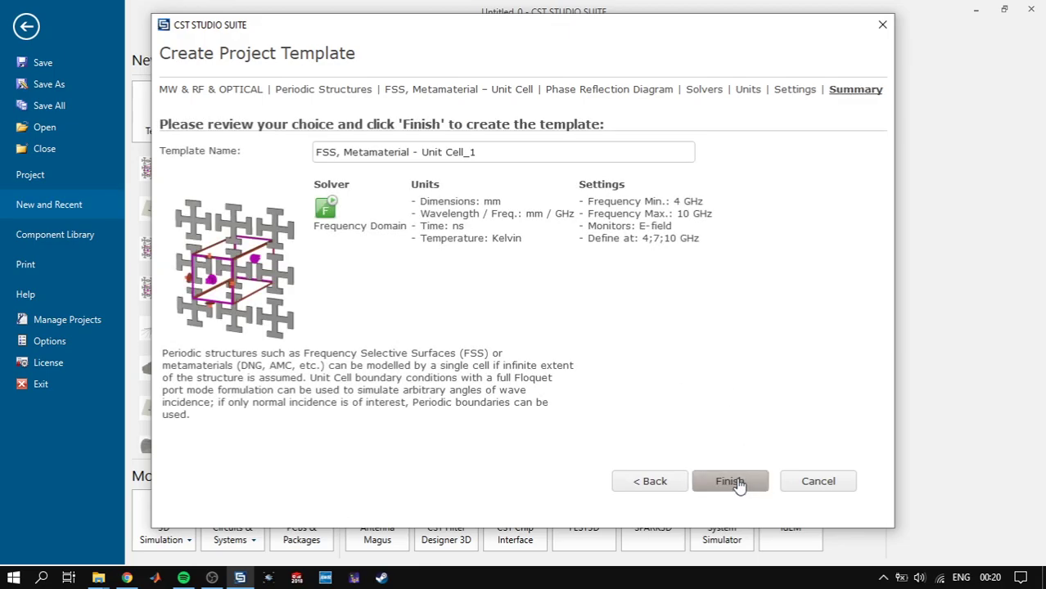
pyautogui.click(739, 484)
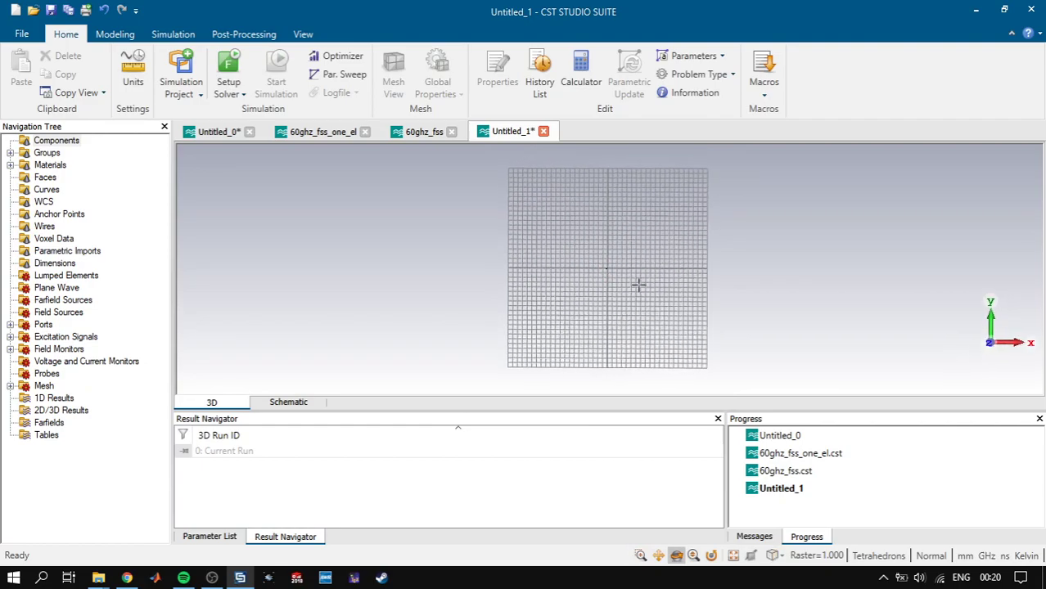
# - Begin a new brick by entering its dimensions numerically and name it substrate
pyautogui.moveTo(613, 410); pyautogui.dragTo(617, 446)
pyautogui.moveTo(612, 326); pyautogui.dragTo(485, 371)
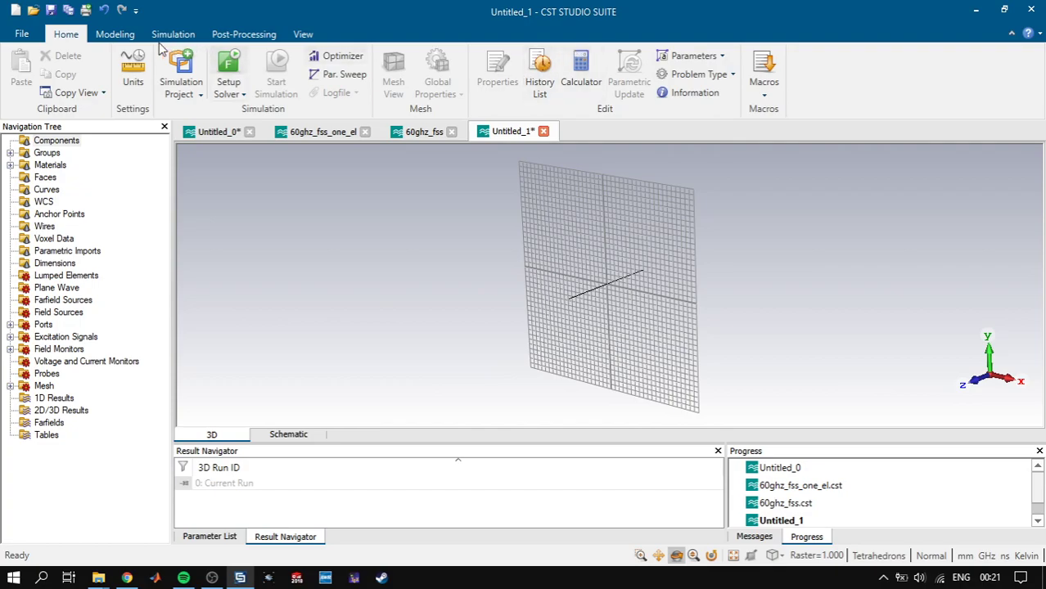
pyautogui.click(117, 41)
pyautogui.click(188, 61)
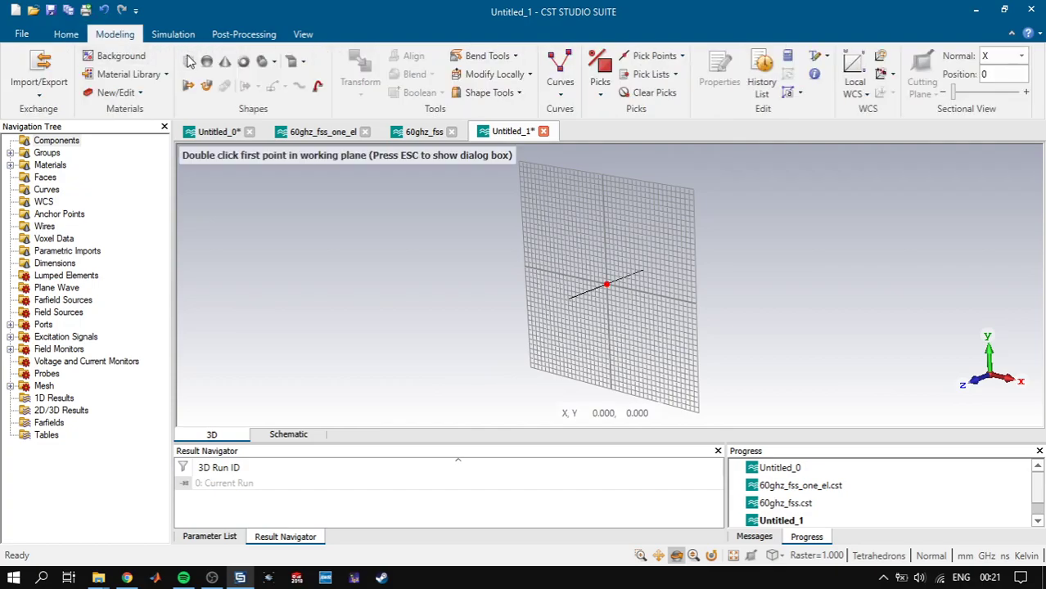
pyautogui.press('Escape')
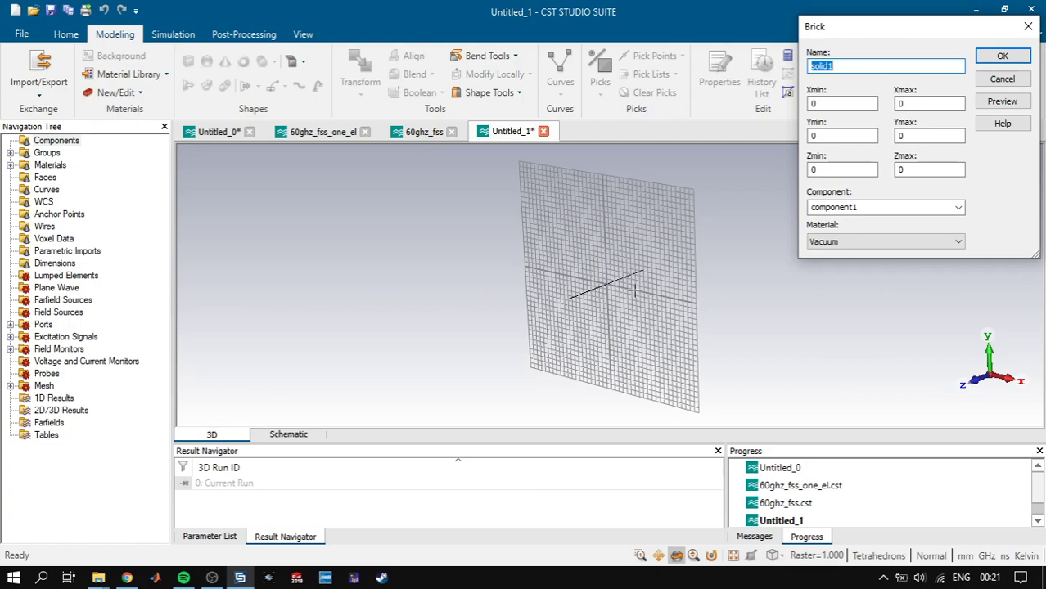
pyautogui.write('substrate')
# - Set the substrate brick's extents to -x/2 to x/2, -y/2 to y/2 and a Zmax of sub_h
pyautogui.doubleClick(842, 103)
pyautogui.write('-x/2')
pyautogui.doubleClick(902, 103)
pyautogui.write('x/2')
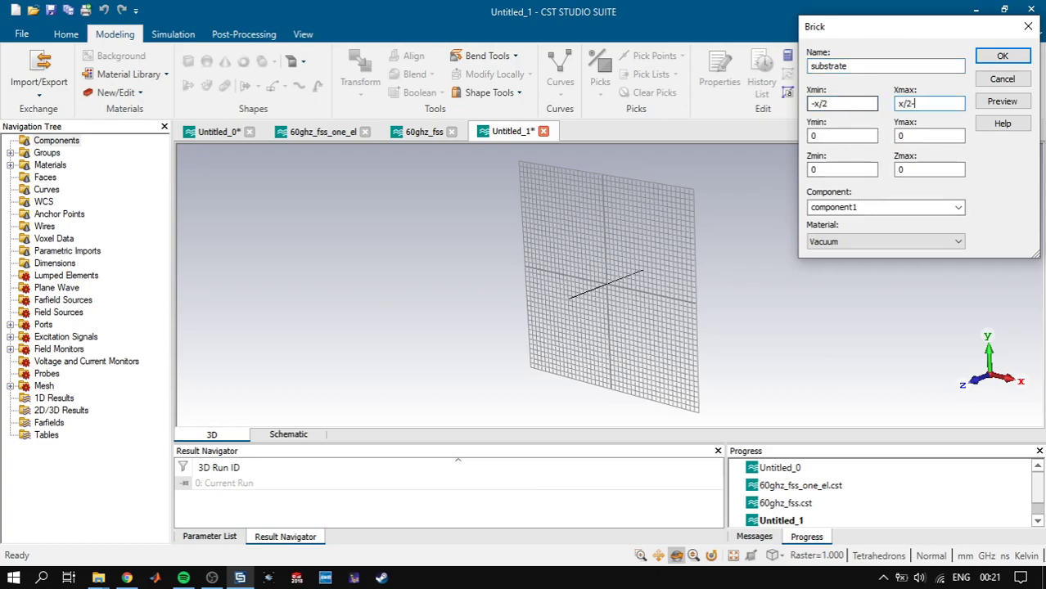
pyautogui.doubleClick(842, 135)
pyautogui.write('-y/2')
pyautogui.press('Tab')
pyautogui.press('Tab')
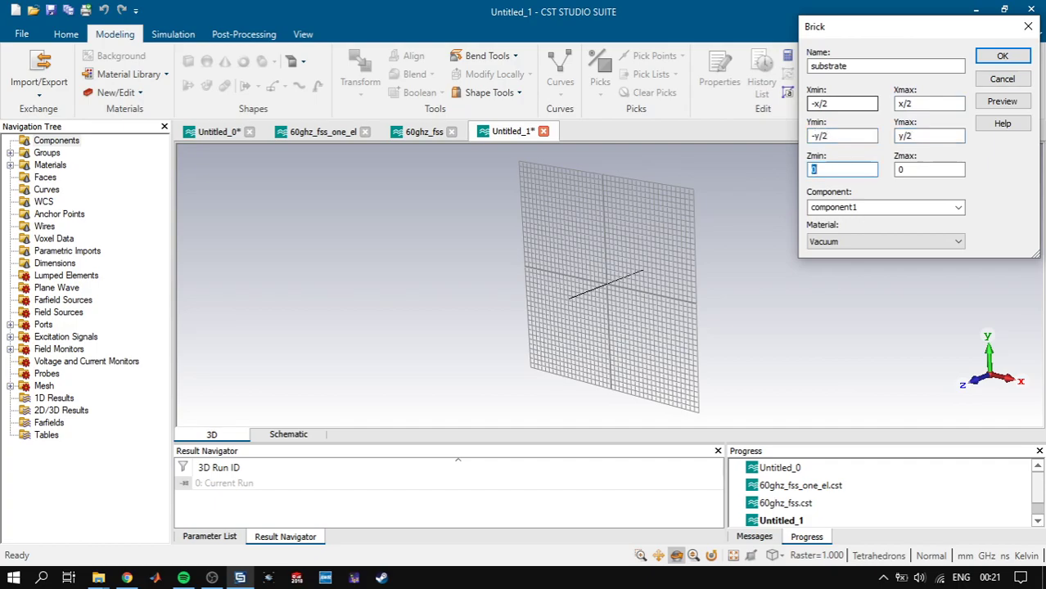
pyautogui.press('Tab')
pyautogui.doubleClick(847, 171)
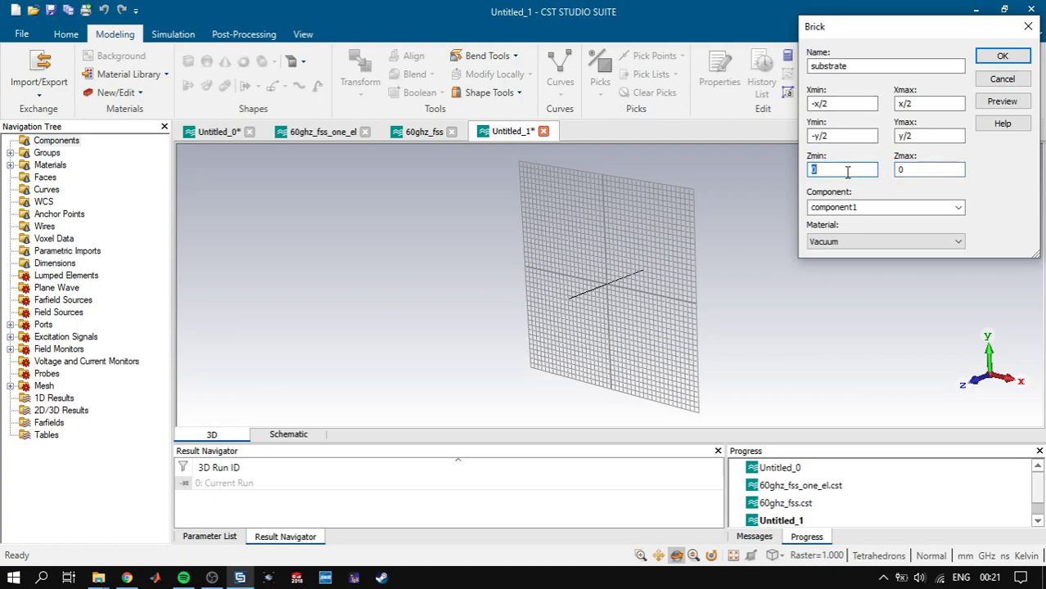
pyautogui.press('Tab')
pyautogui.write('s')
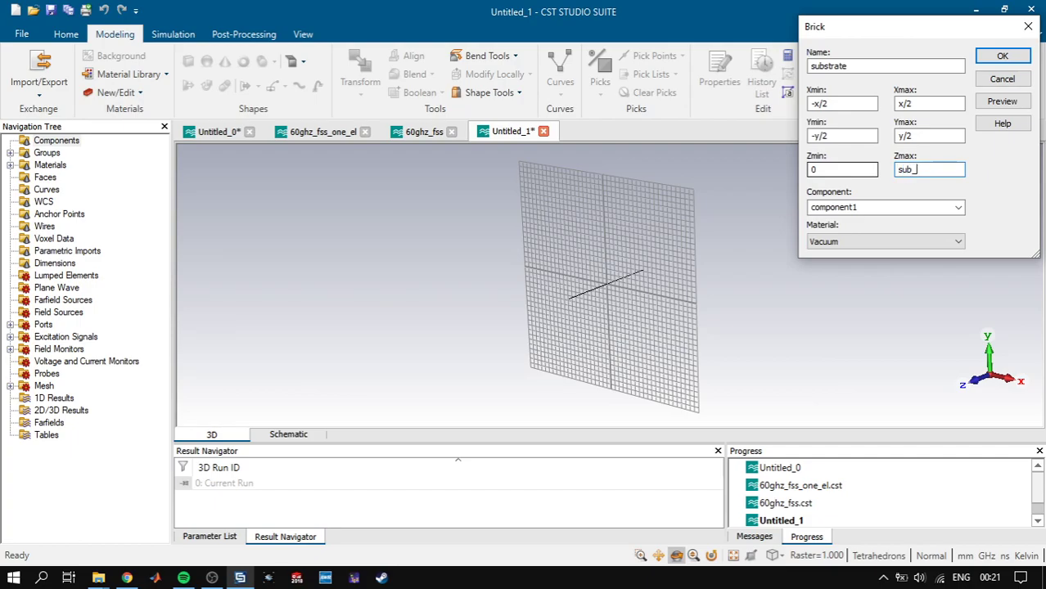
pyautogui.write('ub_h')
# - Load FR-4 (lossy) from the material library as the brick's material, and cancel the brick definition
pyautogui.click(873, 242)
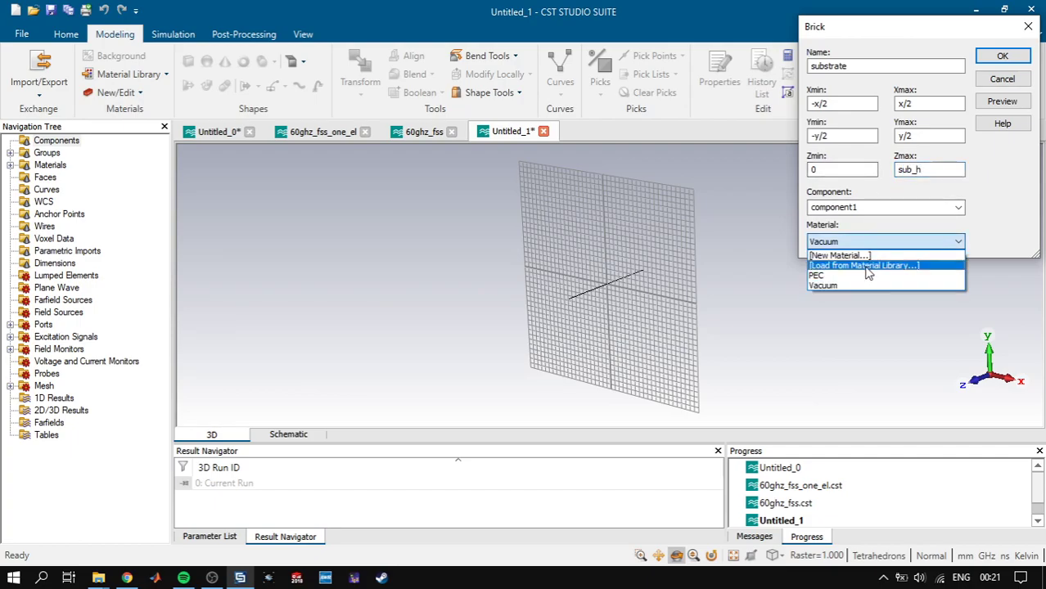
pyautogui.click(866, 274)
pyautogui.click(755, 56)
pyautogui.write('fr')
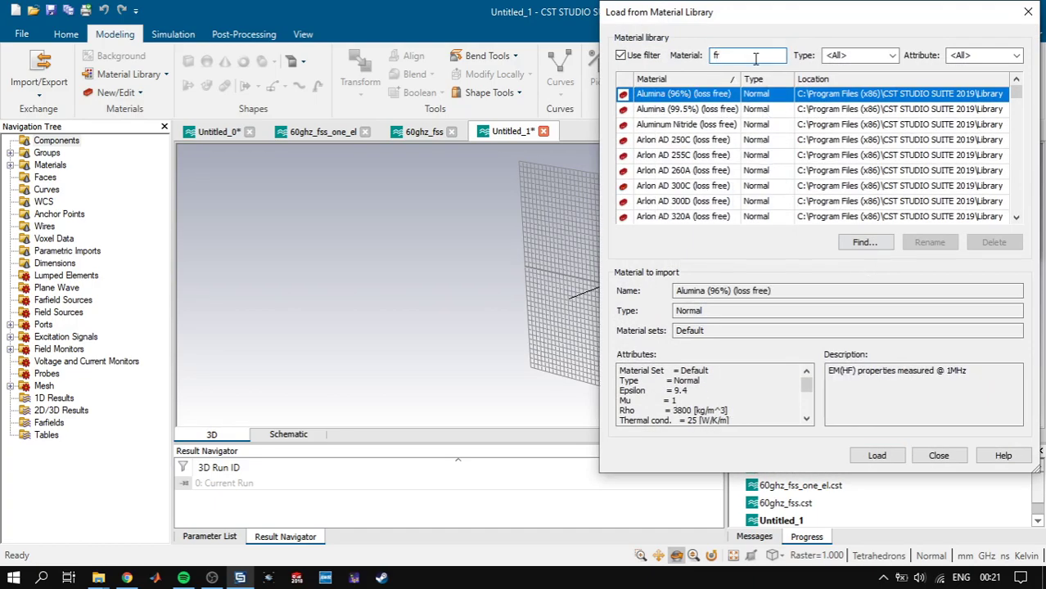
pyautogui.write('-4')
pyautogui.click(695, 113)
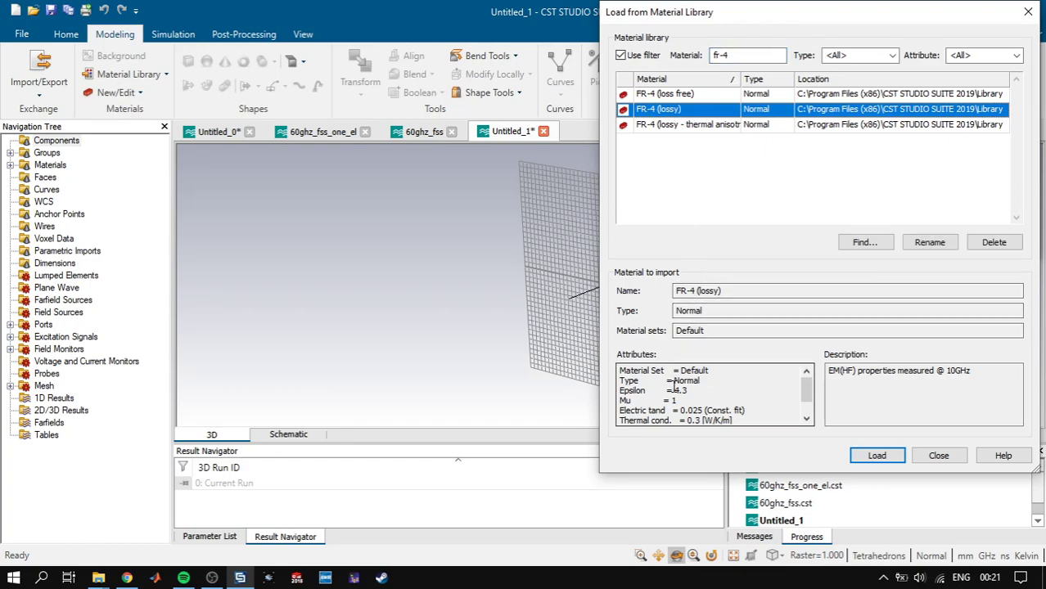
pyautogui.click(902, 463)
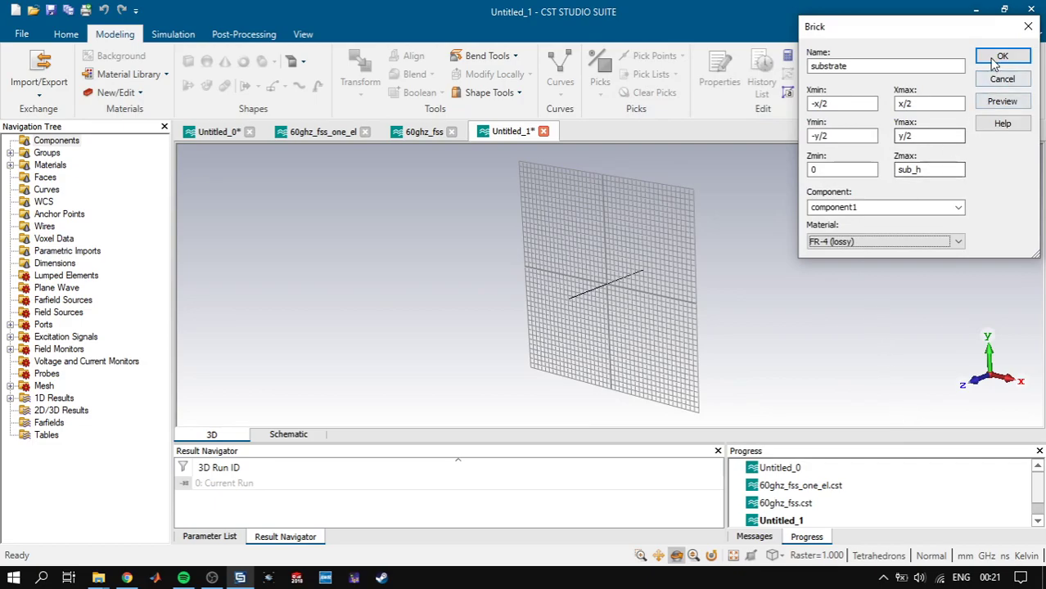
pyautogui.click(998, 58)
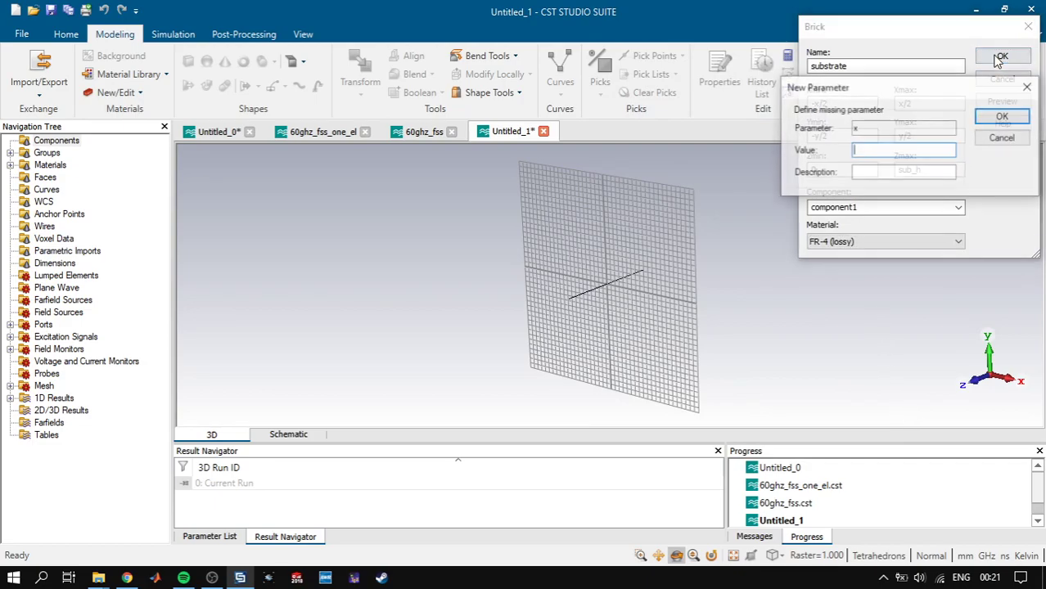
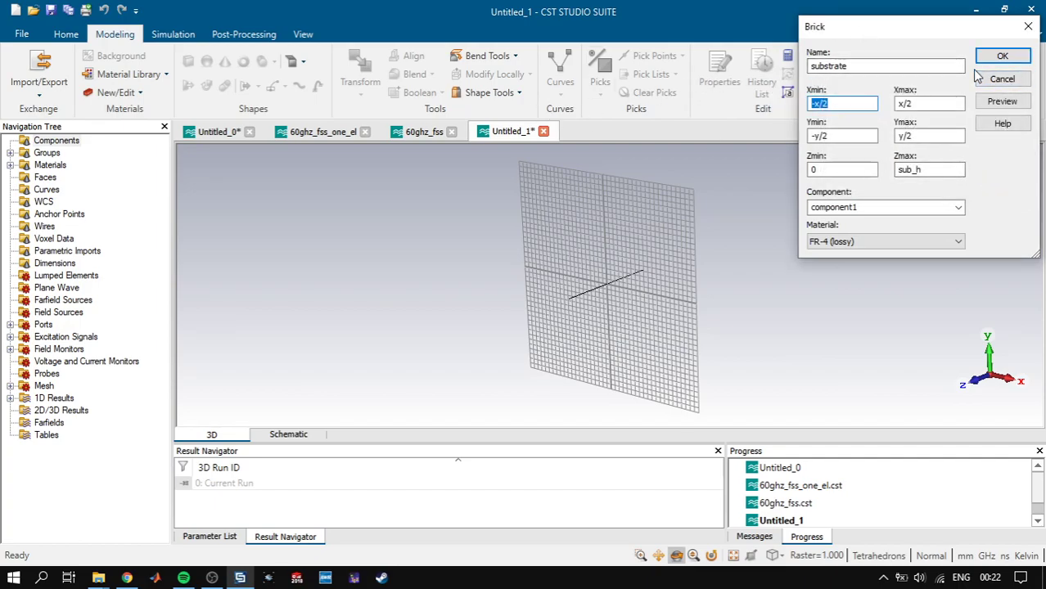
pyautogui.click(1003, 80)
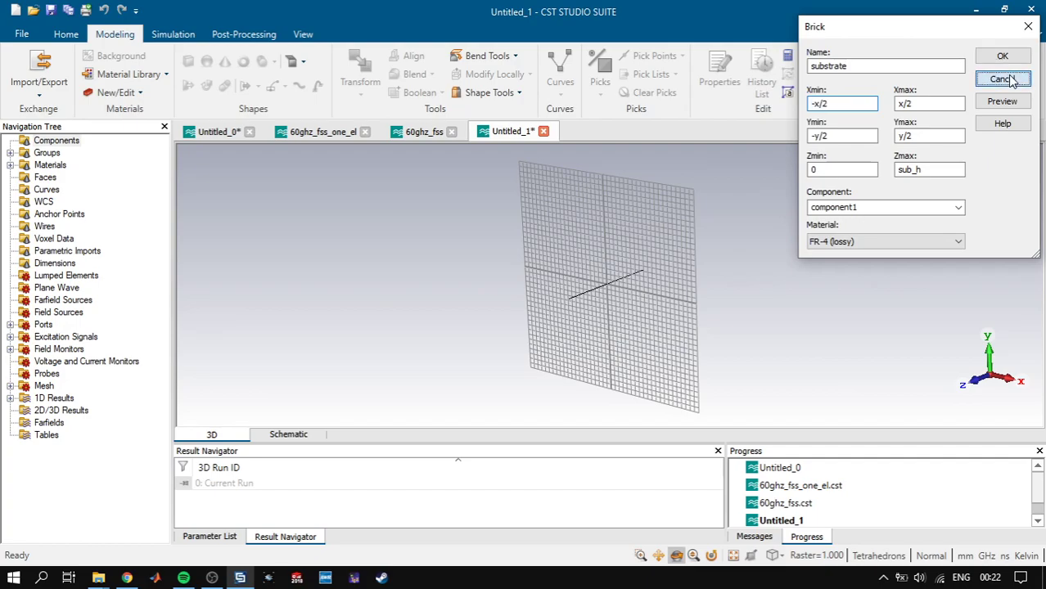
# - Calculate the wavelength at 7 GHz for a relative permittivity of 4.3 with the Calculate Wavelength macro
pyautogui.click(66, 34)
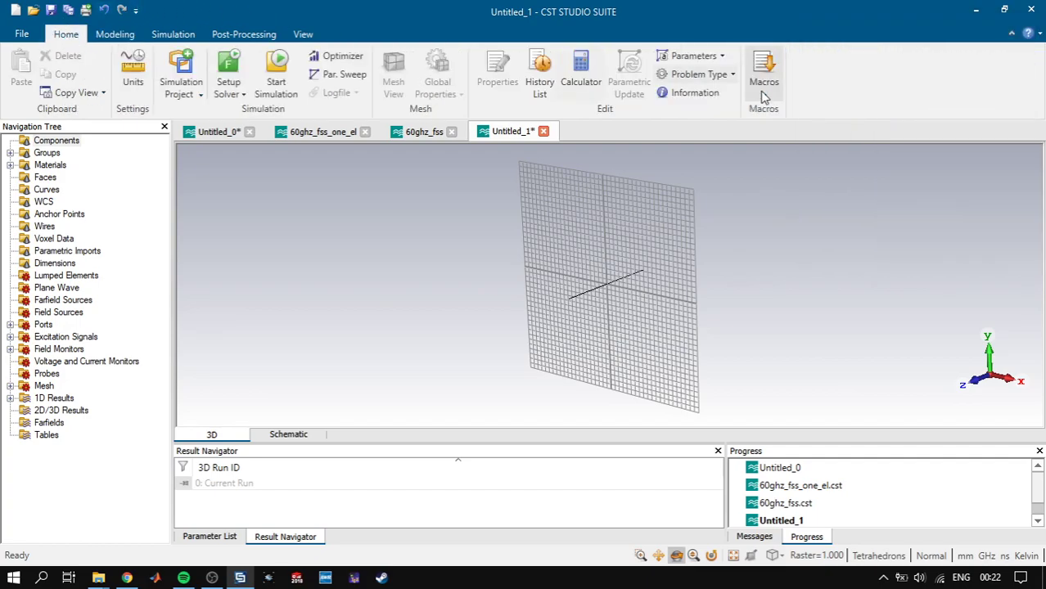
pyautogui.click(763, 82)
pyautogui.moveTo(782, 128)
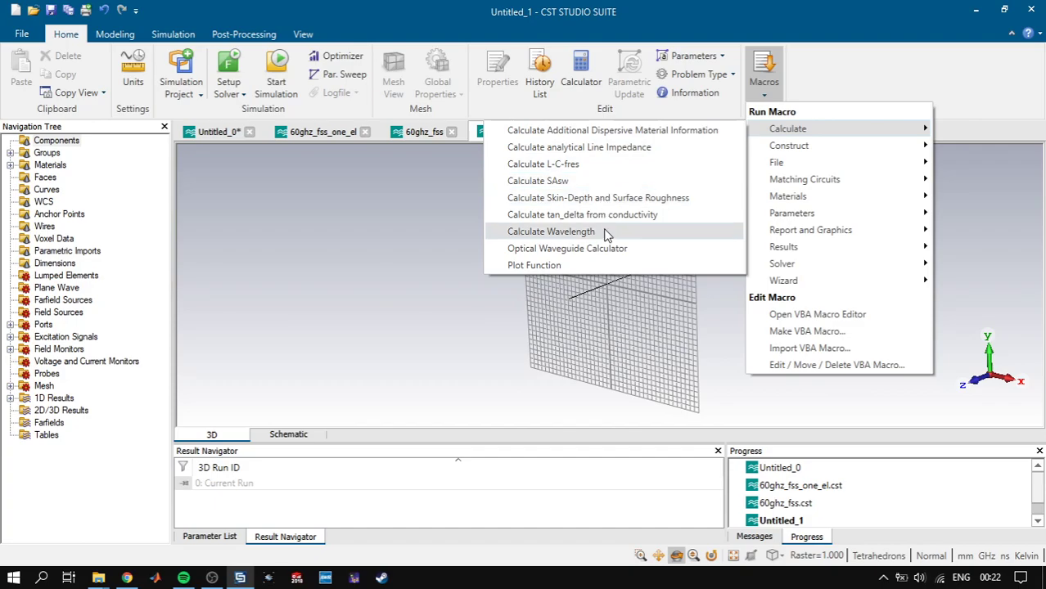
pyautogui.click(603, 238)
pyautogui.write('7')
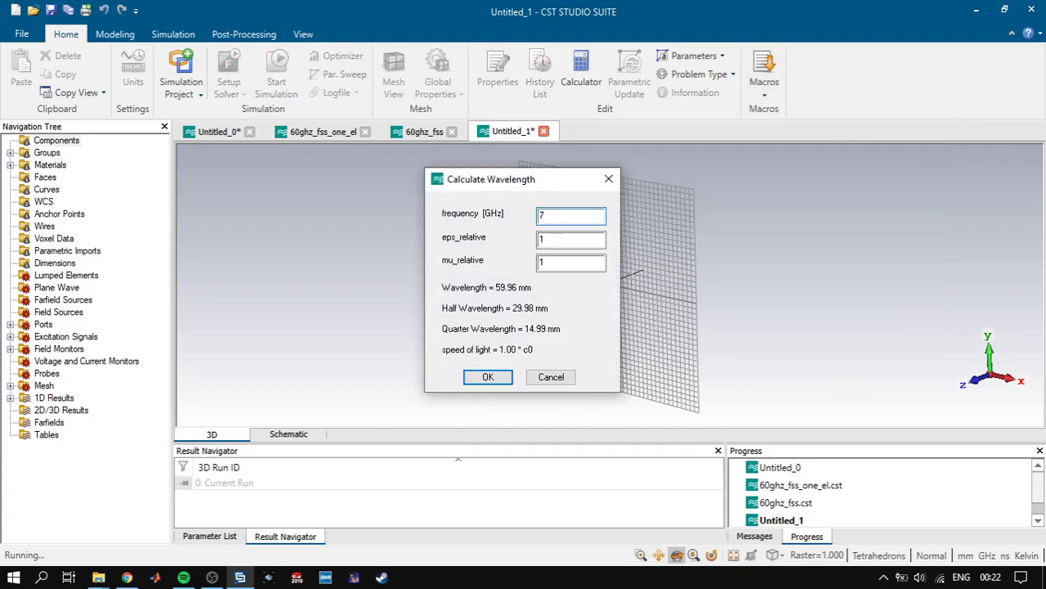
pyautogui.press('Tab')
pyautogui.write('4.3')
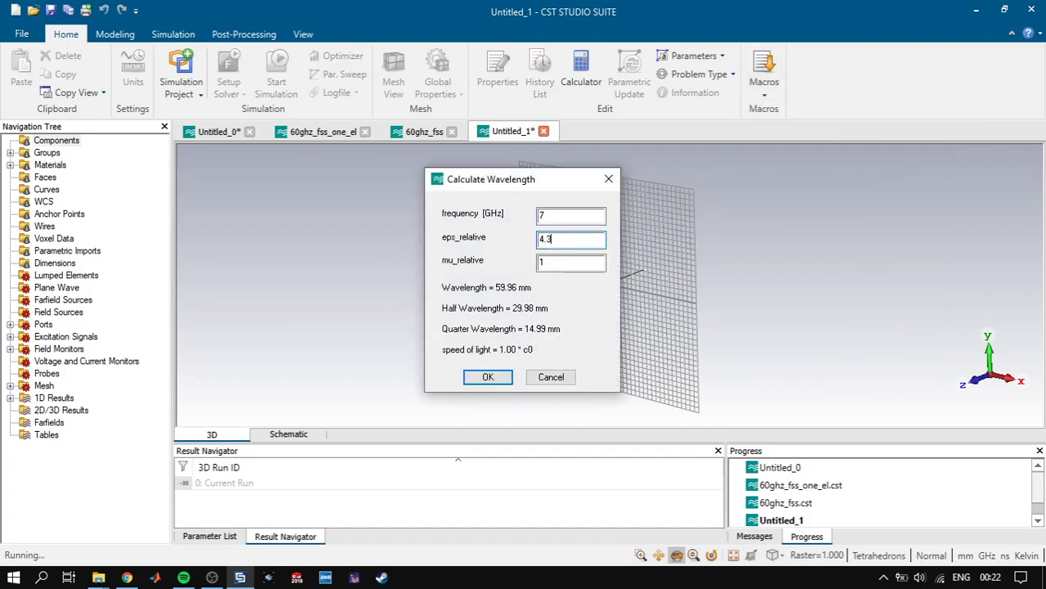
pyautogui.click(488, 377)
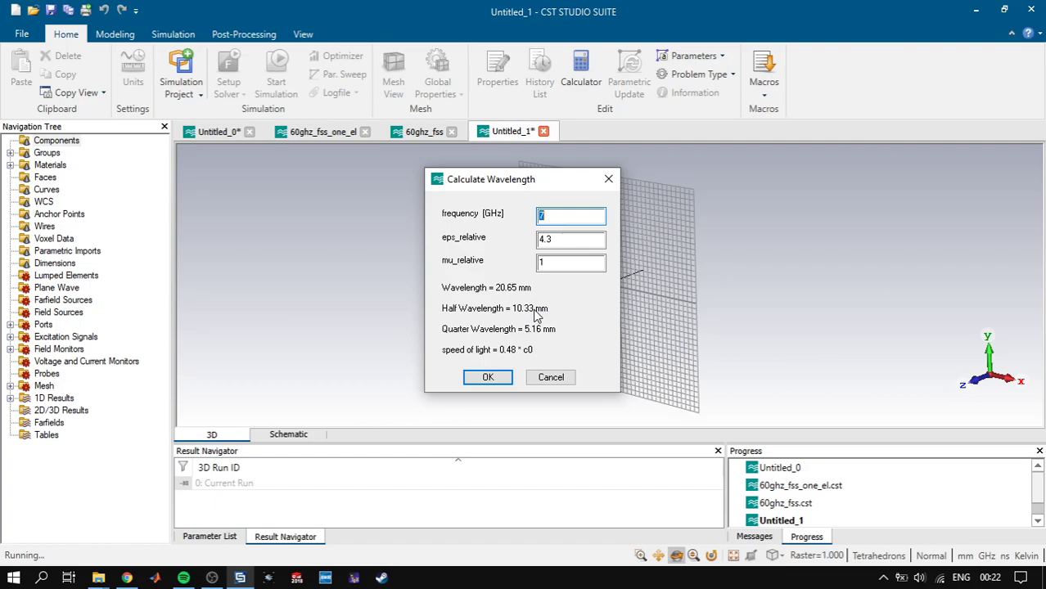
pyautogui.click(608, 180)
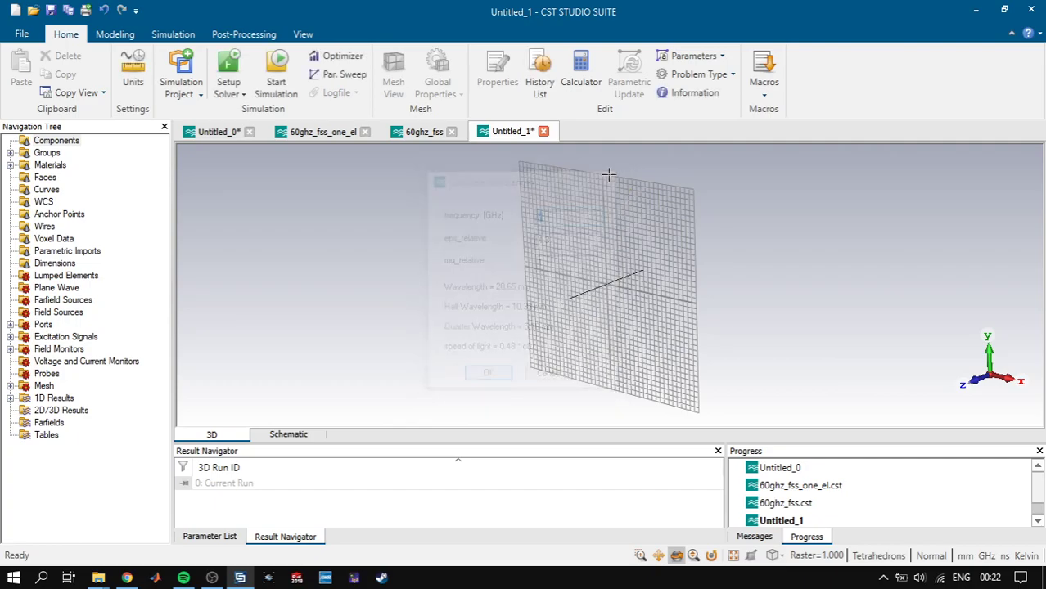
# - Start a numerically defined brick named subsrate, spanning -x/2 to x/2 in X and -y/2 to y/2 in Y
pyautogui.click(132, 37)
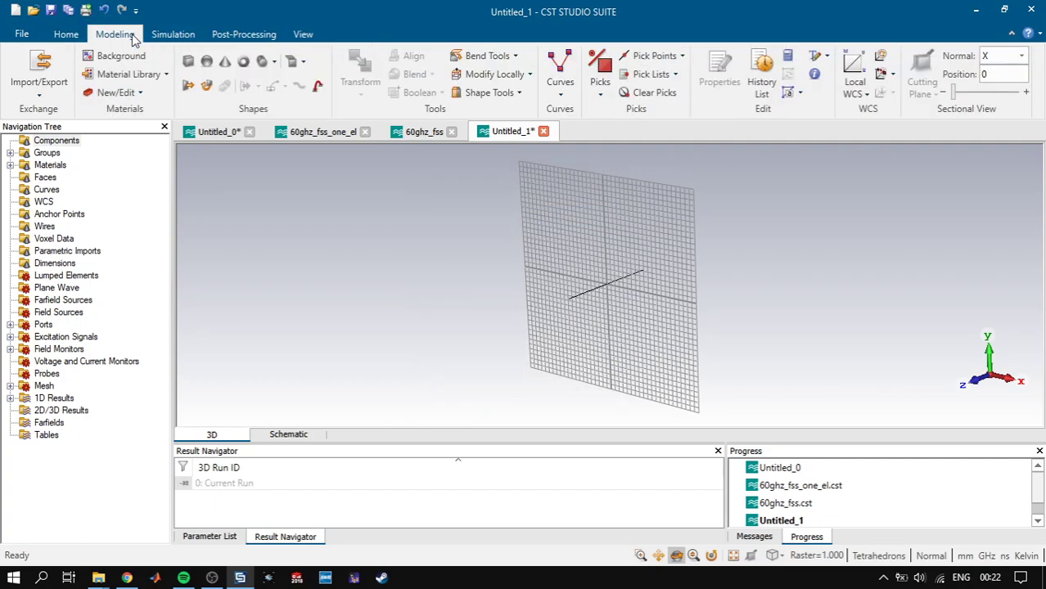
pyautogui.click(188, 62)
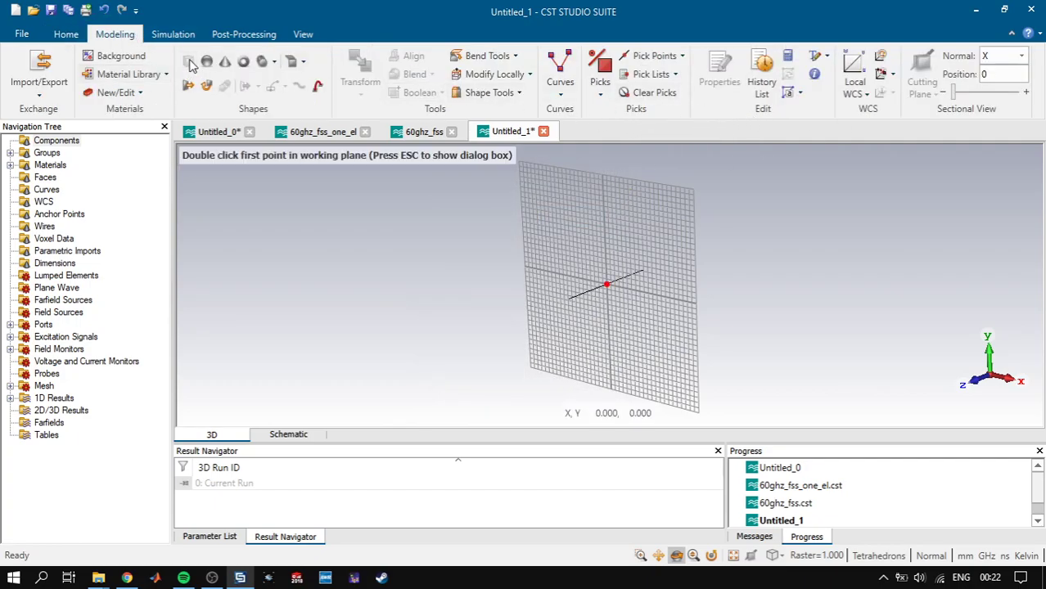
pyautogui.press('Escape')
pyautogui.write('subsrate')
pyautogui.press('Tab')
pyautogui.write('-x/2')
pyautogui.press('Tab')
pyautogui.press('Tab')
pyautogui.write('-y/2')
pyautogui.press('Tab')
pyautogui.write('y/2')
# - Set the brick's Zmax to sub_h and assign it to a component named fss
pyautogui.press('Tab')
pyautogui.press('Tab')
pyautogui.write('sub')
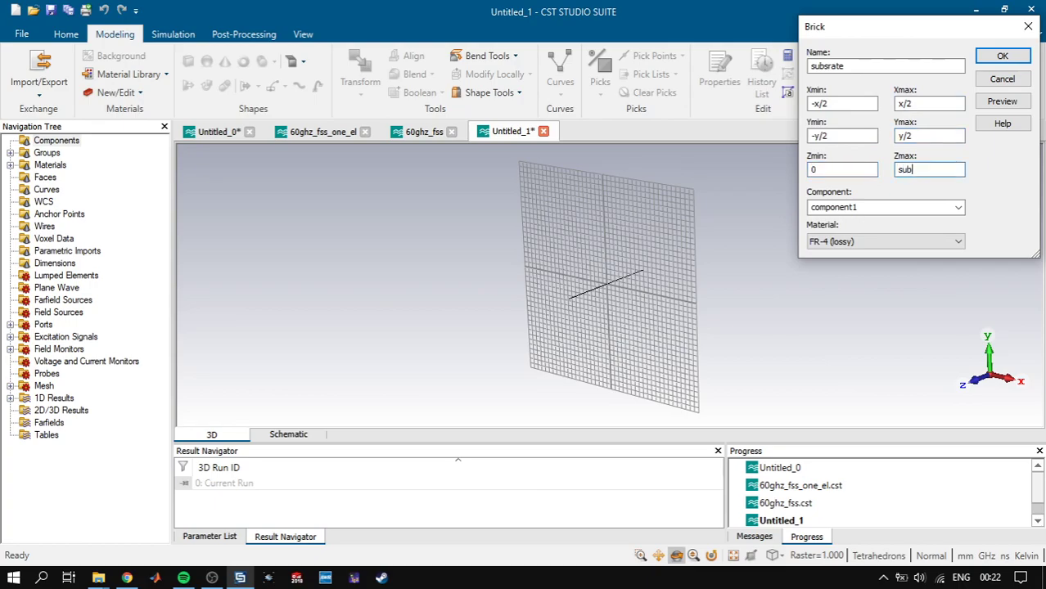
pyautogui.write('_h')
pyautogui.doubleClick(860, 208)
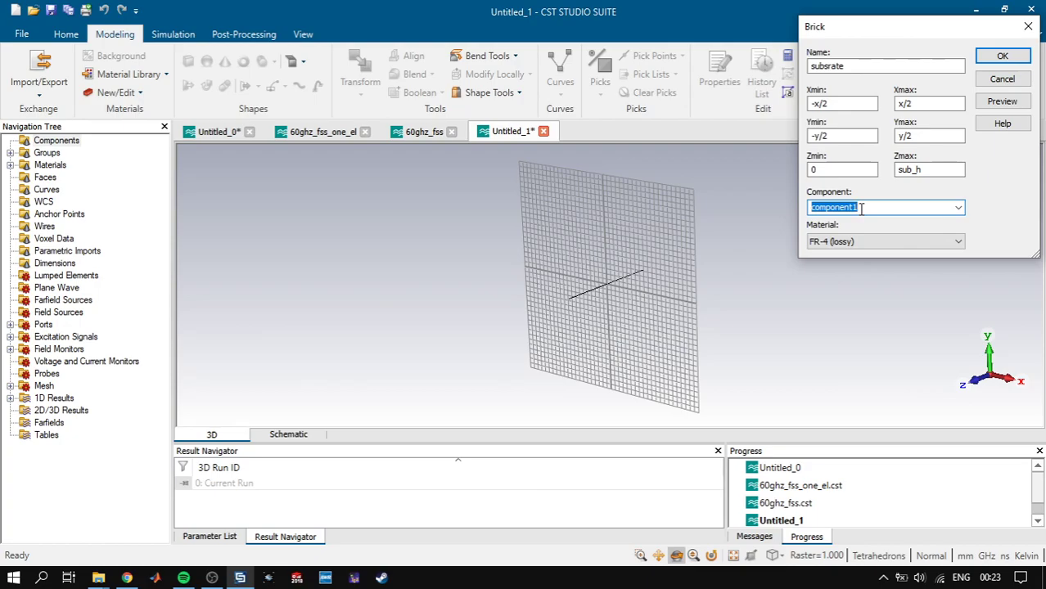
pyautogui.write('fss')
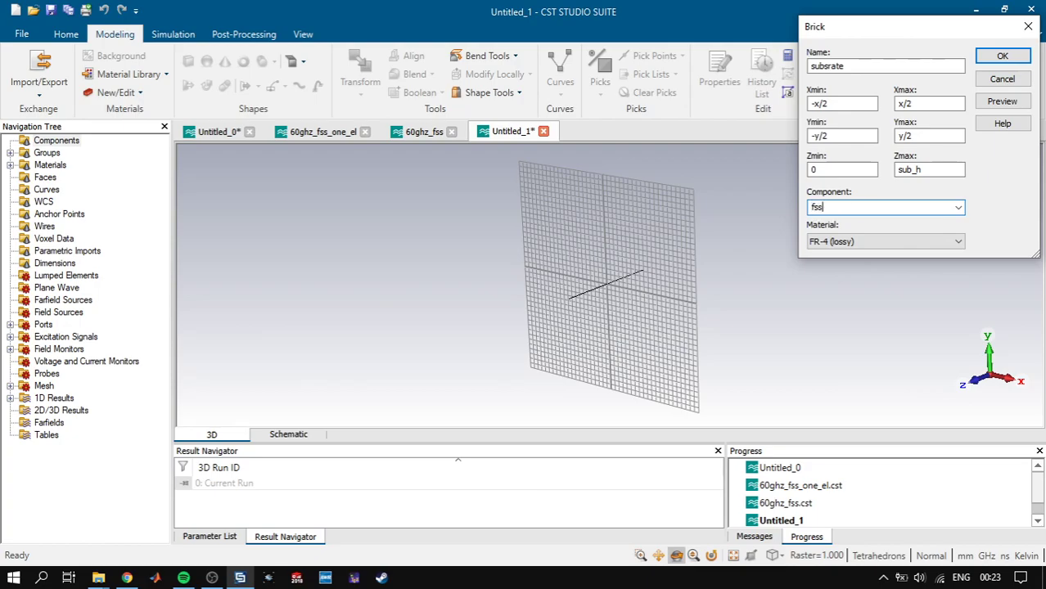
# - Preview the brick and define its missing parameters as x = 14, y = x and sub_h = 0.5
pyautogui.click(1001, 103)
pyautogui.write('14')
pyautogui.press('Return')
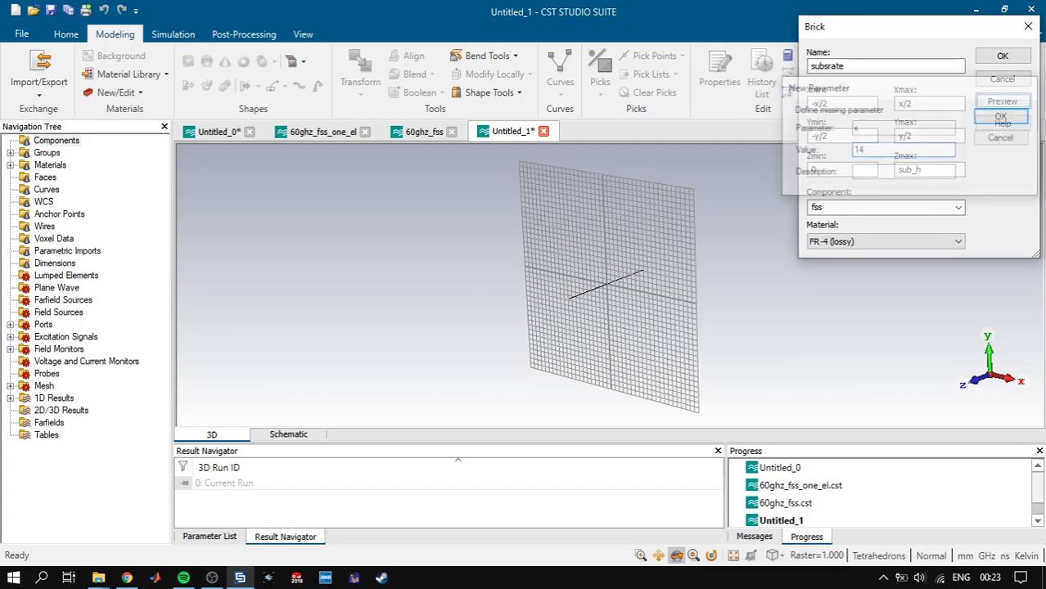
pyautogui.write('x')
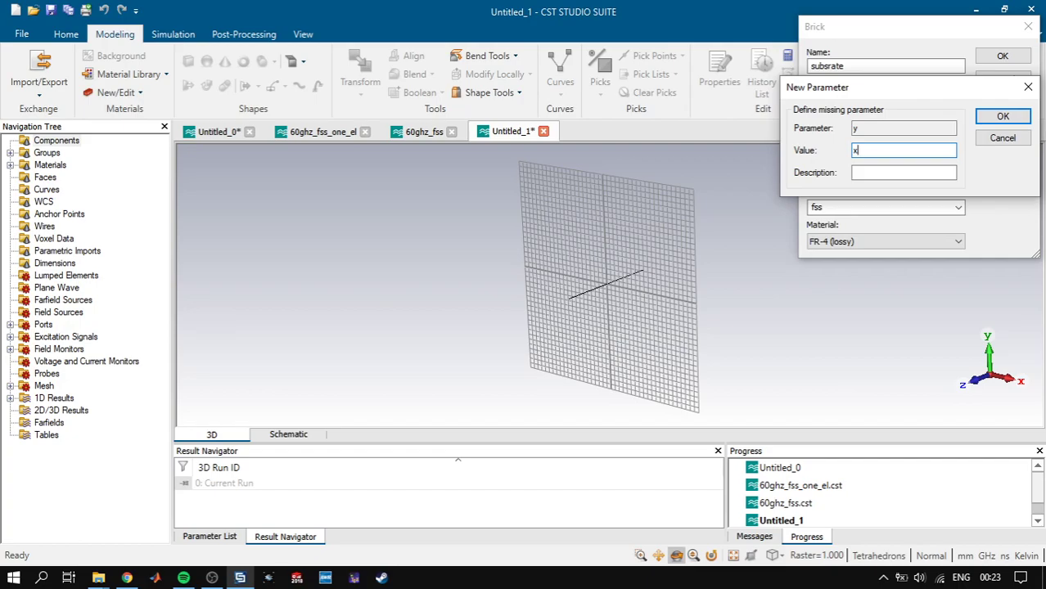
pyautogui.press('Return')
pyautogui.write('0.5')
pyautogui.click(1003, 117)
# - Preview the substrate brick's shape, create it, and clear its selection in the model
pyautogui.click(1002, 101)
pyautogui.moveTo(593, 278); pyautogui.dragTo(605, 284)
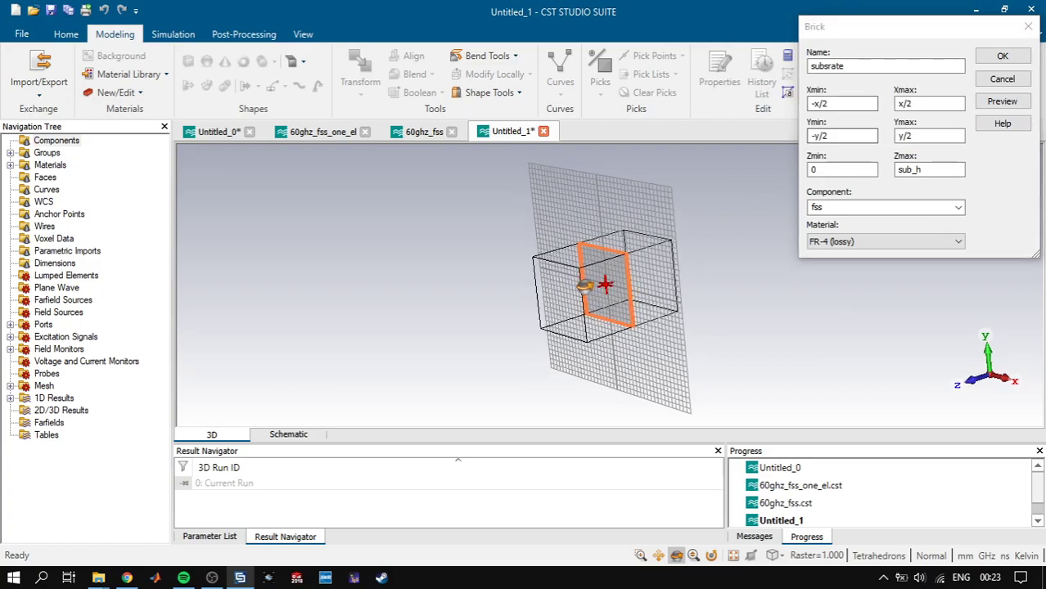
pyautogui.scroll(5, 587, 285)
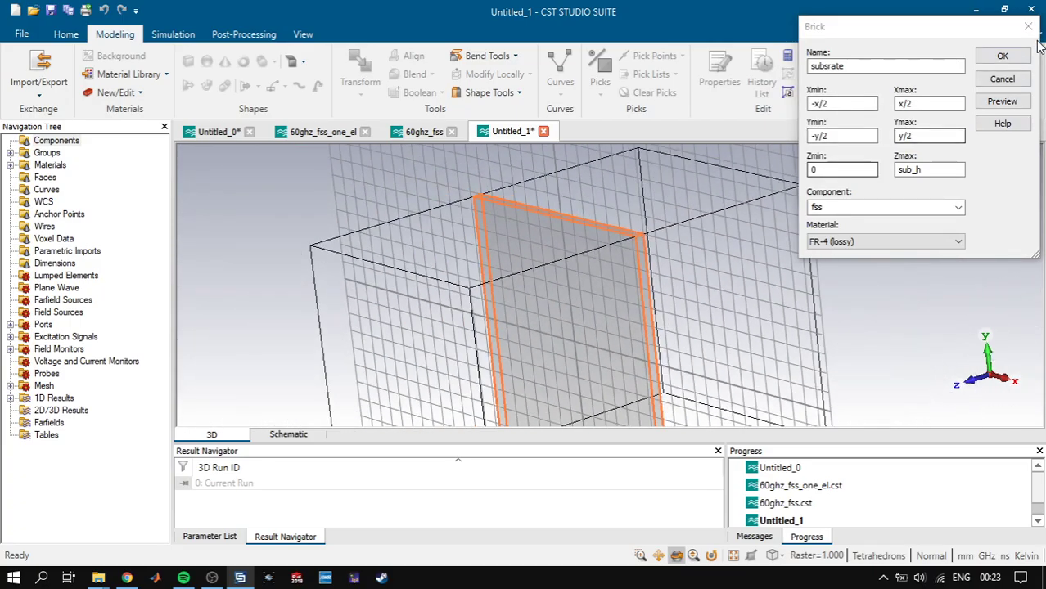
pyautogui.click(1002, 56)
pyautogui.moveTo(618, 204)
pyautogui.mouseDown()
pyautogui.moveTo(592, 191)
pyautogui.moveTo(610, 235)
pyautogui.moveTo(577, 299)
pyautogui.moveTo(622, 252)
pyautogui.mouseUp()
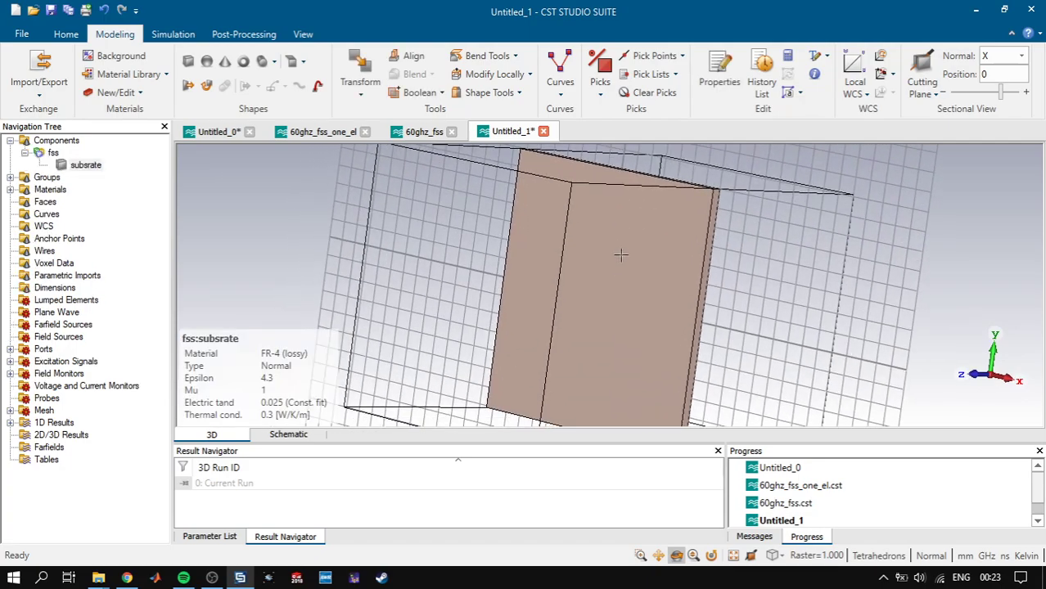
pyautogui.click(59, 142)
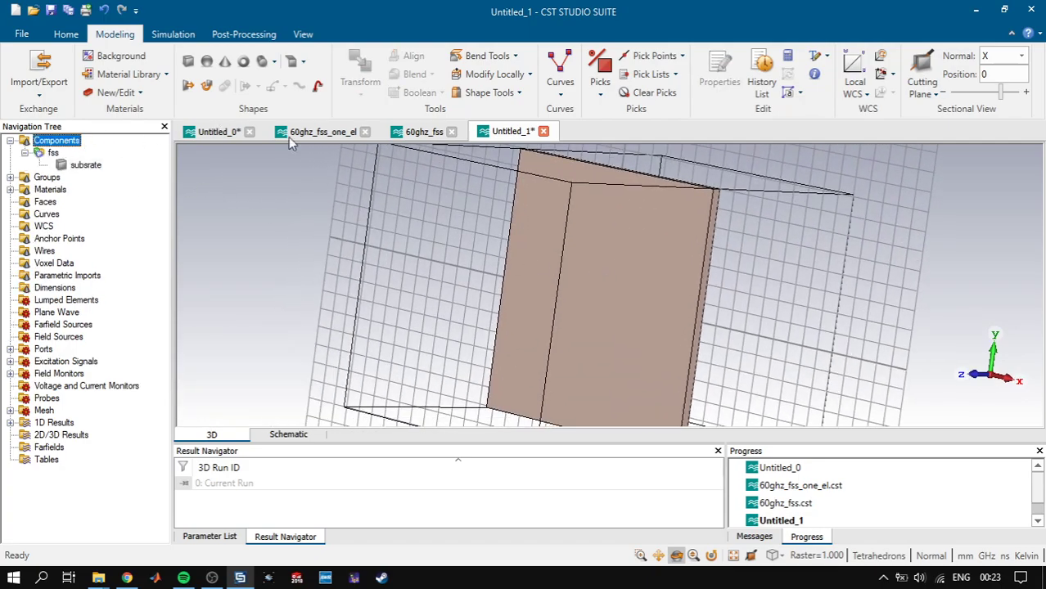
pyautogui.moveTo(613, 291); pyautogui.dragTo(647, 235)
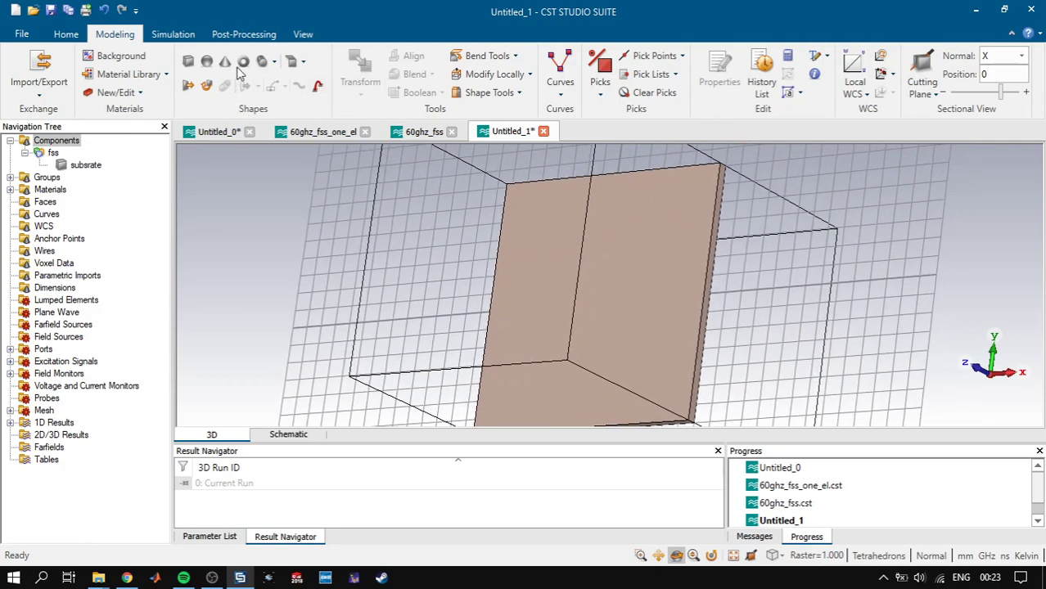
# - Start a numerically defined cylinder named fss and assign it the PEC material
pyautogui.click(262, 62)
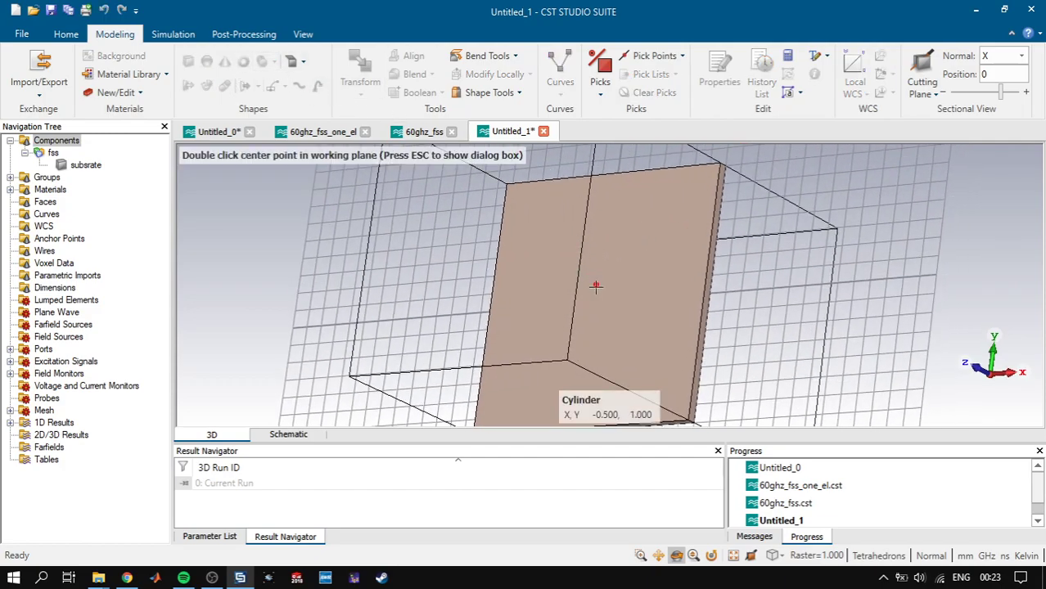
pyautogui.press('Escape')
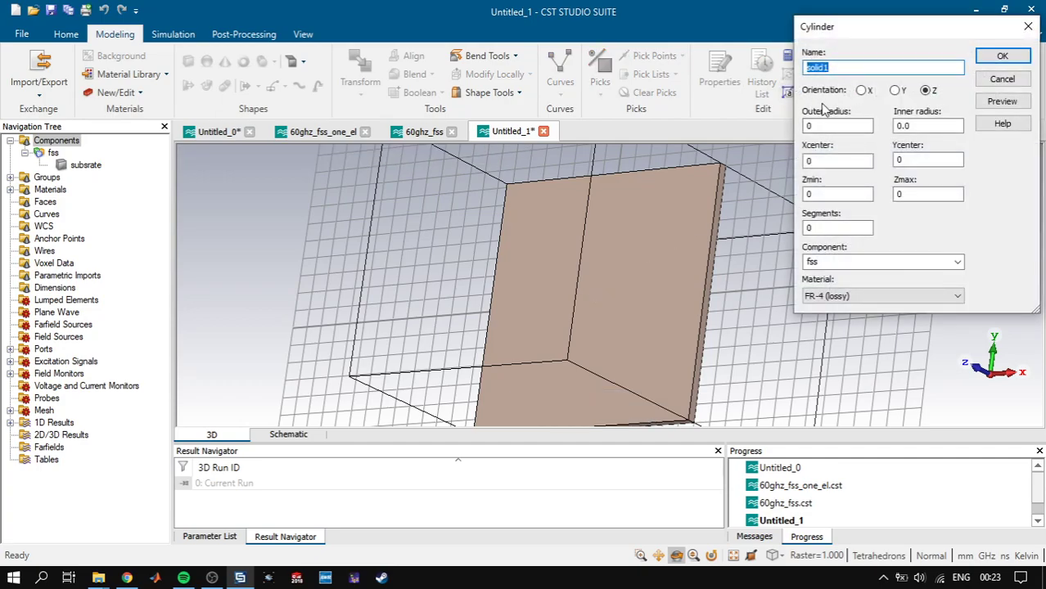
pyautogui.write('fss')
pyautogui.click(834, 296)
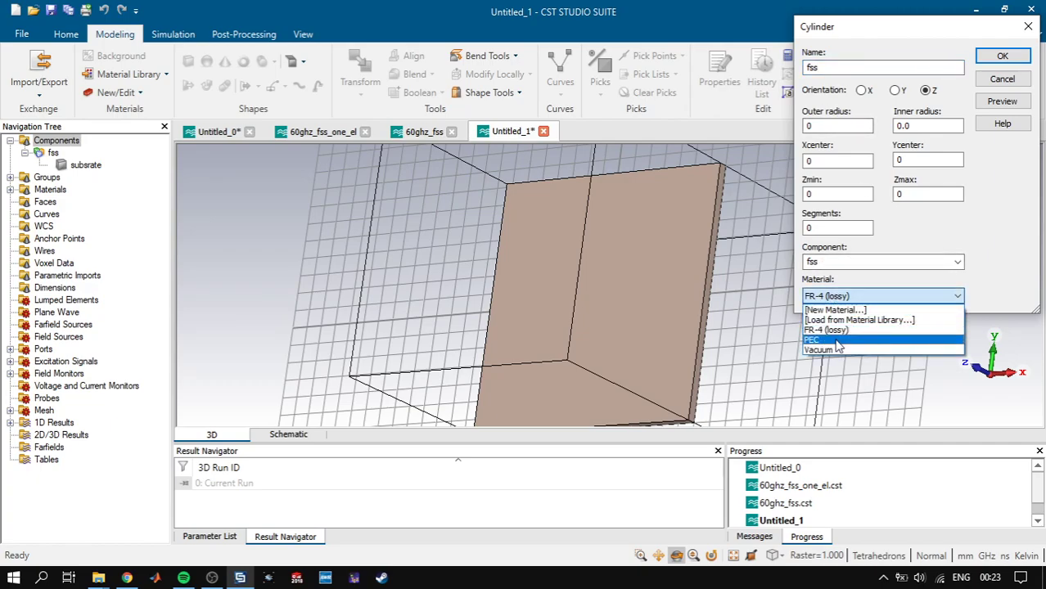
pyautogui.click(838, 344)
# - Set the cylinder's outer radius to r_out and its inner radius to r_out-w
pyautogui.doubleClick(845, 126)
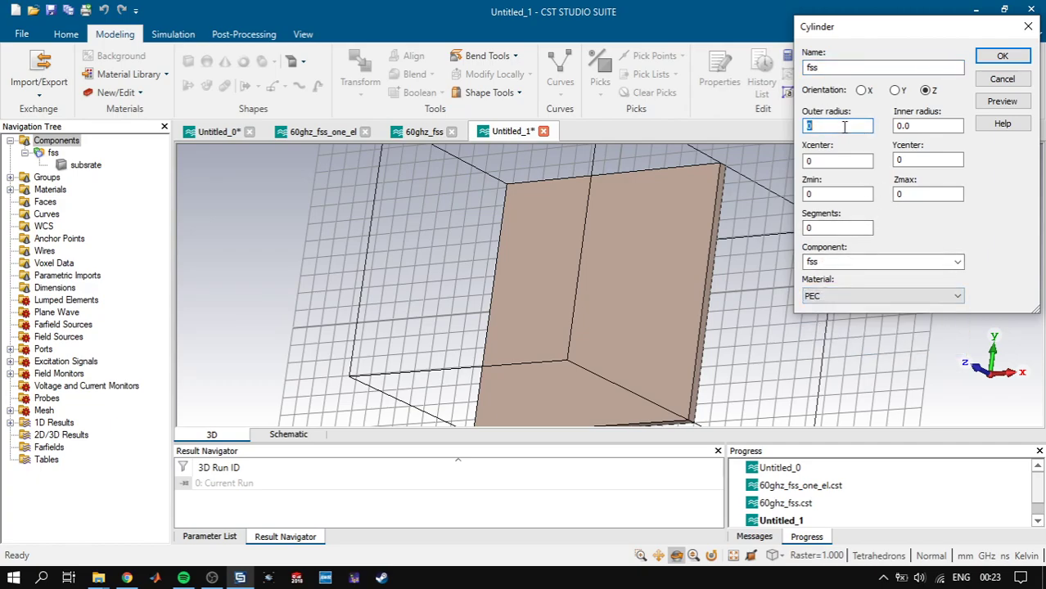
pyautogui.write('1')
pyautogui.press('Tab')
pyautogui.write('r_')
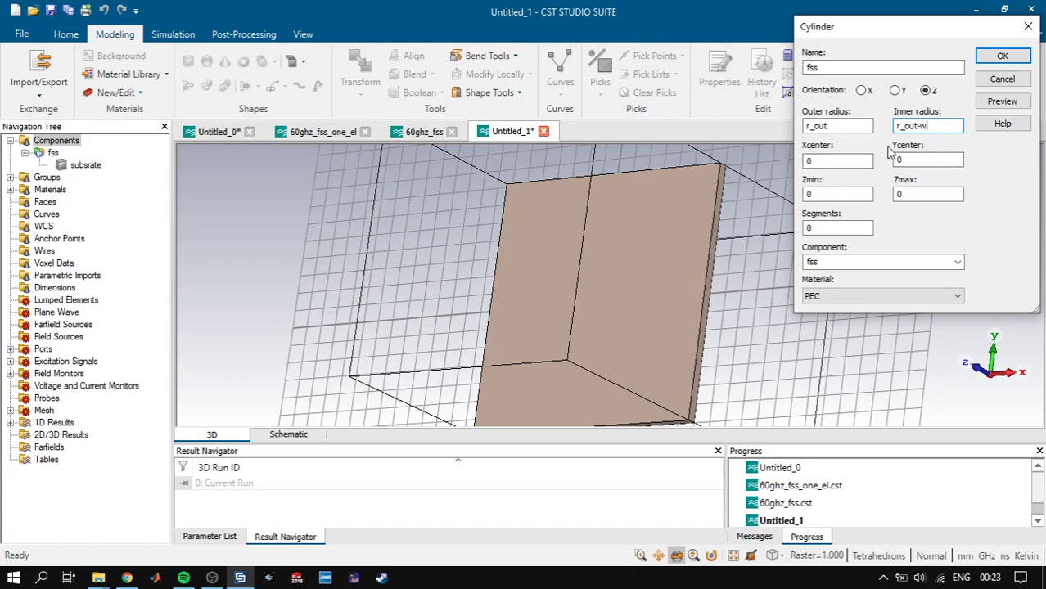
pyautogui.press('Tab')
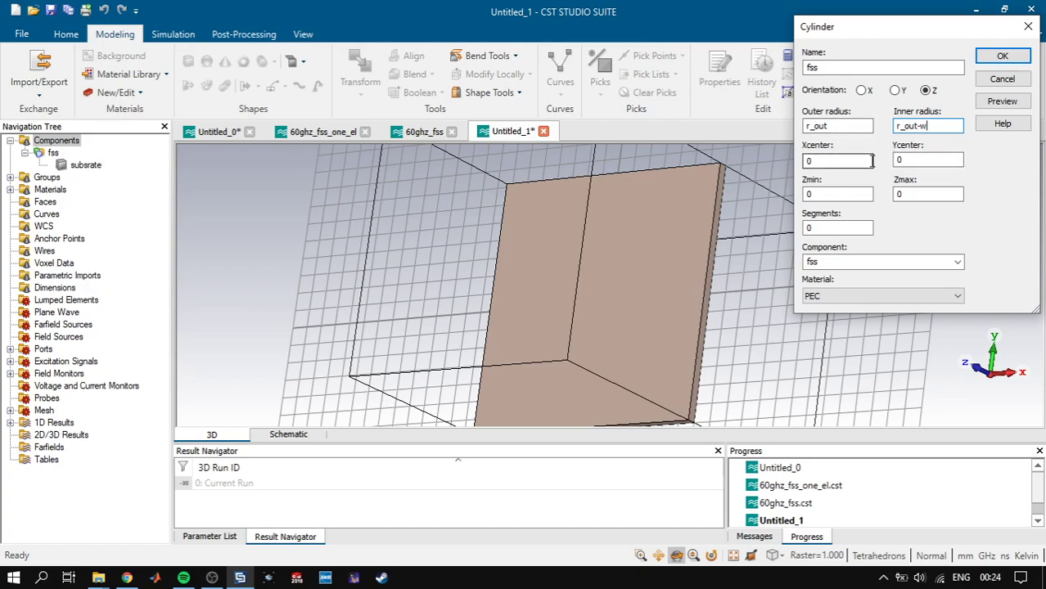
# - Set the fss cylinder's Zmin to sub_h and its Zmax to sub_h+met_h
pyautogui.press('Tab')
pyautogui.press('Tab')
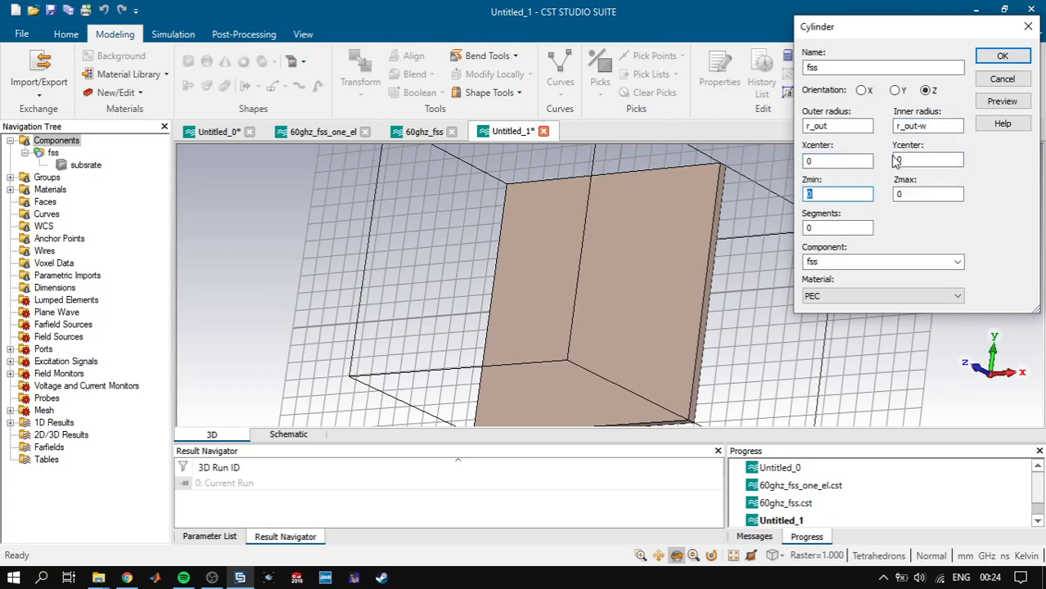
pyautogui.write('sub')
pyautogui.click(210, 536)
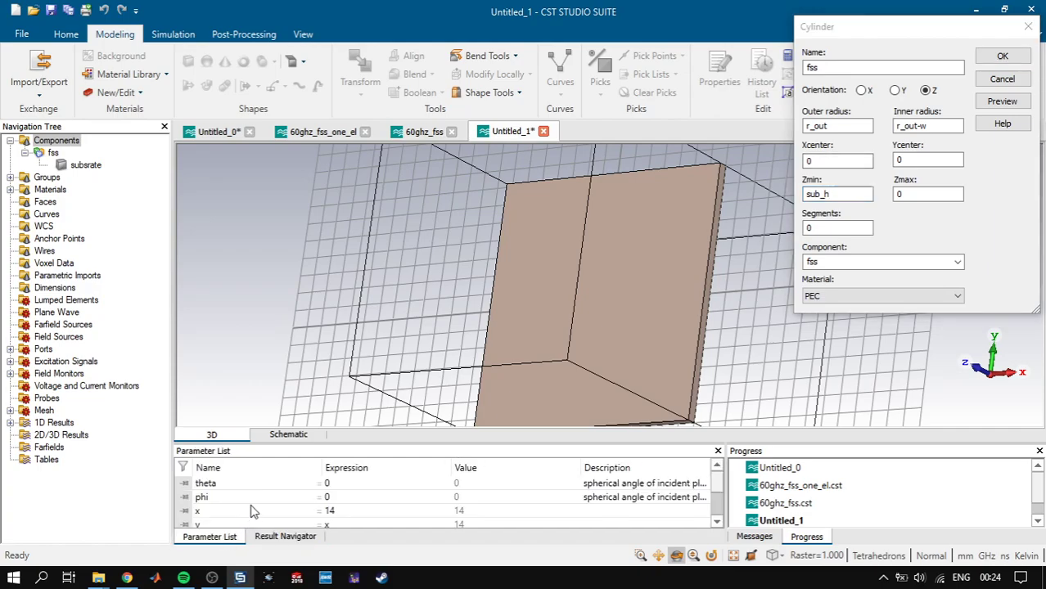
pyautogui.scroll(-1, 254, 512)
pyautogui.doubleClick(917, 195)
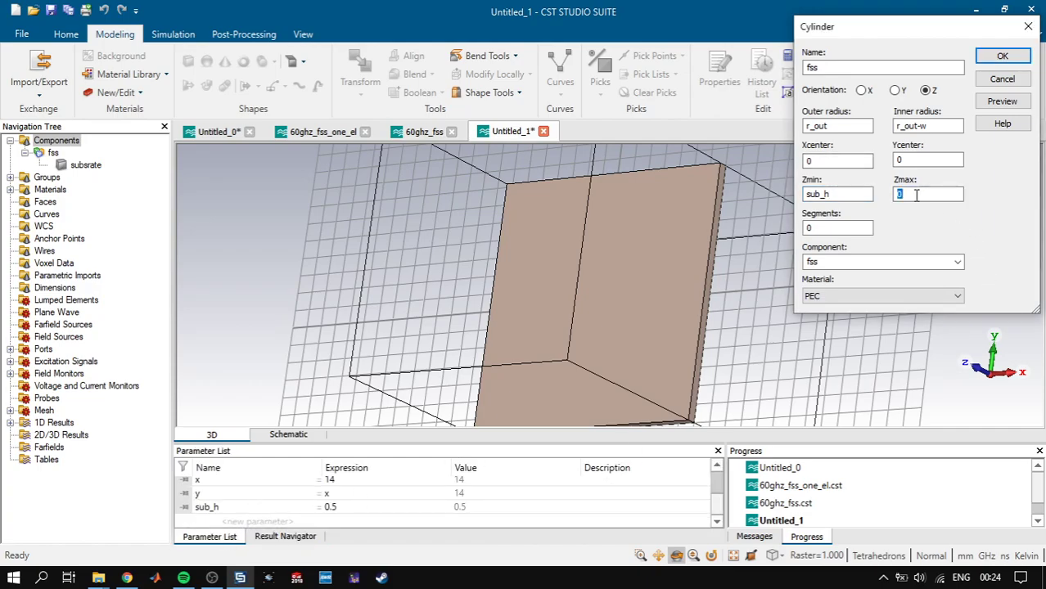
pyautogui.write('sub_h+met_h')
# - Preview the cylinder, then consult the circular loop's size relation in the FSS elements chart in Chrome and return to CST
pyautogui.click(998, 101)
pyautogui.moveTo(939, 118); pyautogui.dragTo(903, 127)
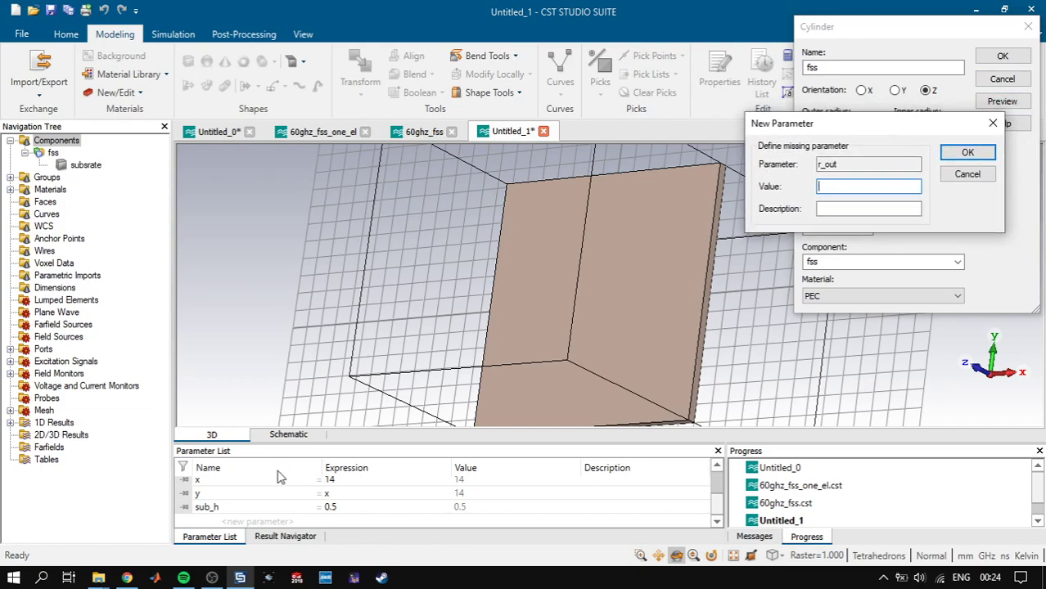
pyautogui.click(126, 578)
pyautogui.click(513, 10)
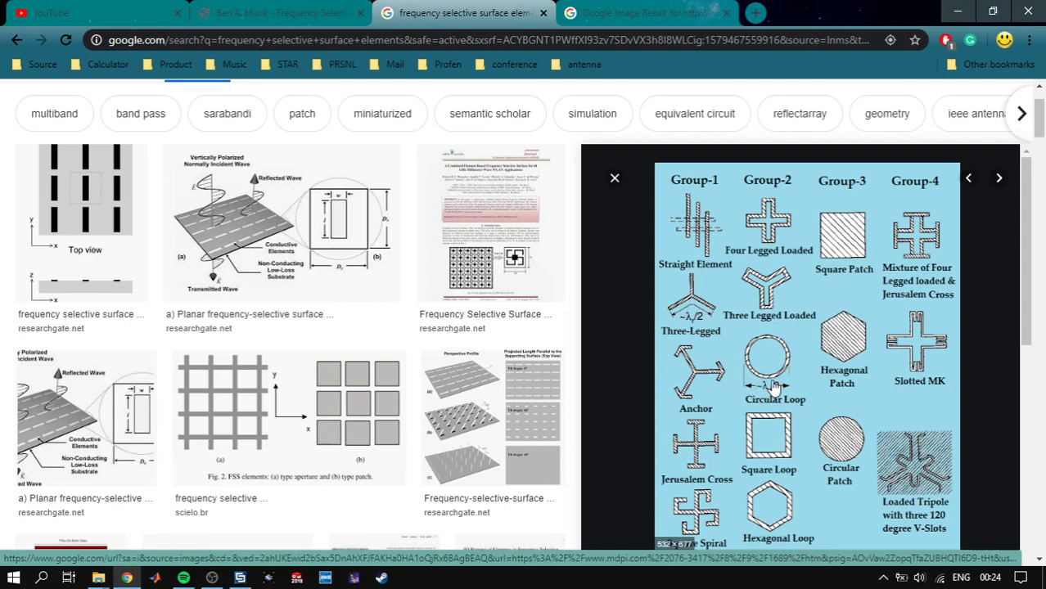
pyautogui.hotkey('alt', 'Tab')
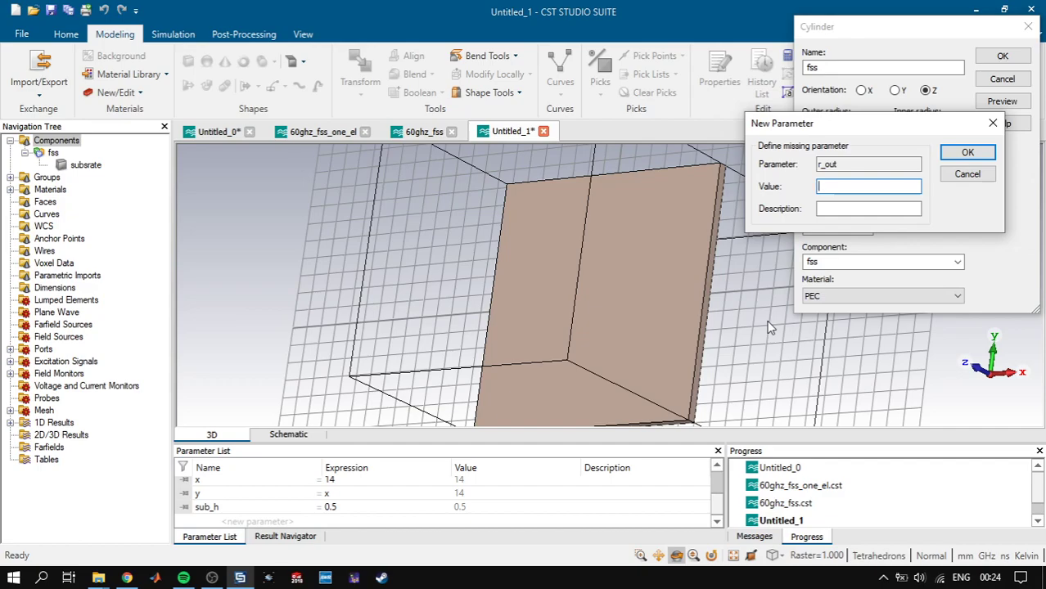
# - Define the cylinder's missing parameters as r_out = 6, w = 0.5 and met_h = 0.035
pyautogui.write('6')
pyautogui.click(958, 156)
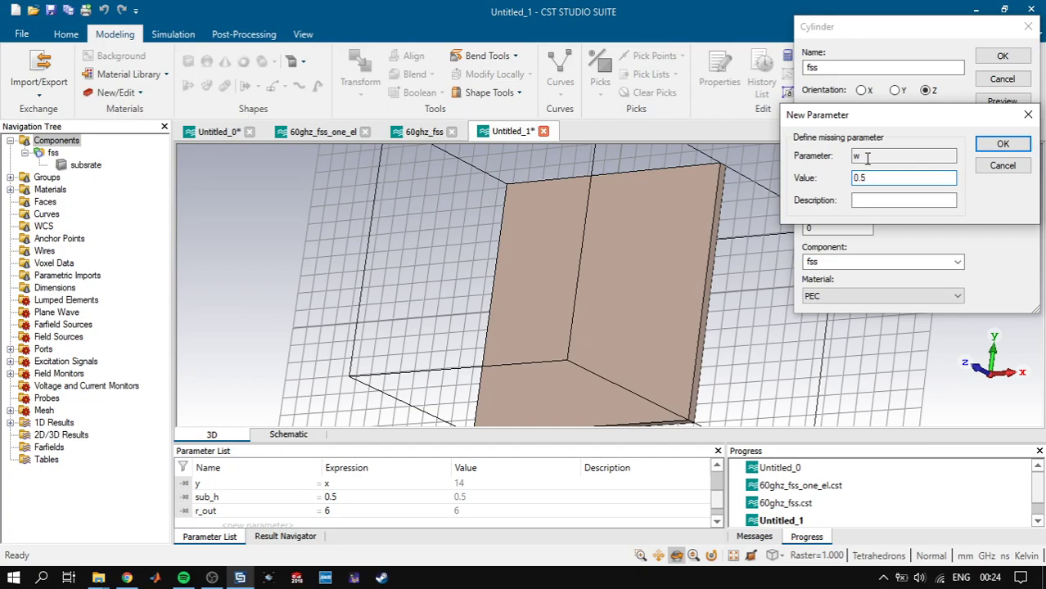
pyautogui.click(1006, 148)
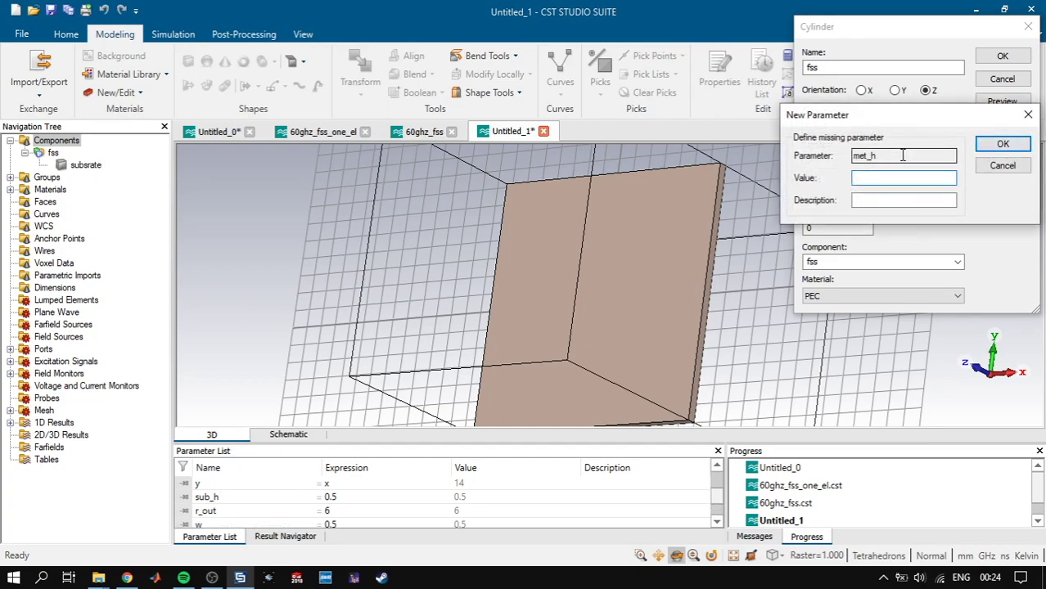
pyautogui.write('0.035')
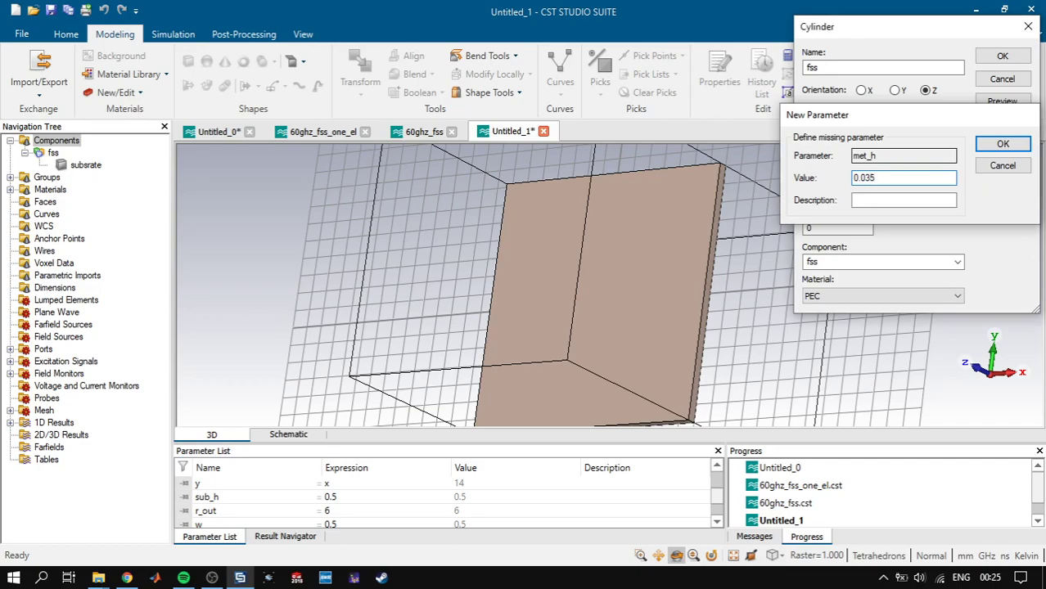
pyautogui.click(1003, 144)
# - Preview the PEC ring and create it on the substrate, then collapse the fss component
pyautogui.click(1002, 100)
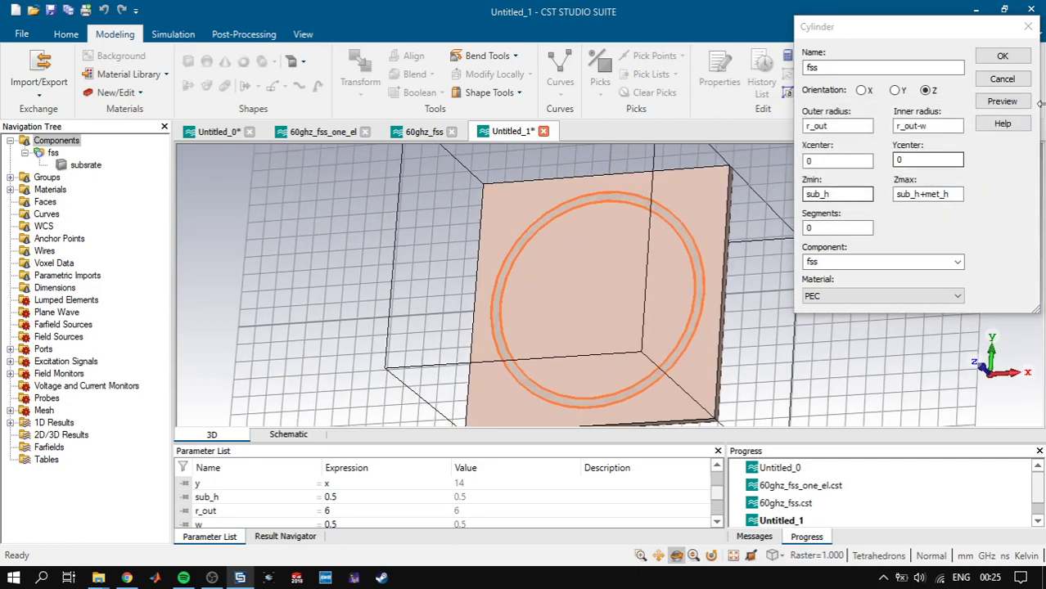
pyautogui.click(1003, 55)
pyautogui.moveTo(578, 251)
pyautogui.mouseDown()
pyautogui.moveTo(499, 222)
pyautogui.moveTo(551, 252)
pyautogui.moveTo(633, 214)
pyautogui.moveTo(546, 223)
pyautogui.moveTo(561, 239)
pyautogui.moveTo(575, 236)
pyautogui.mouseUp()
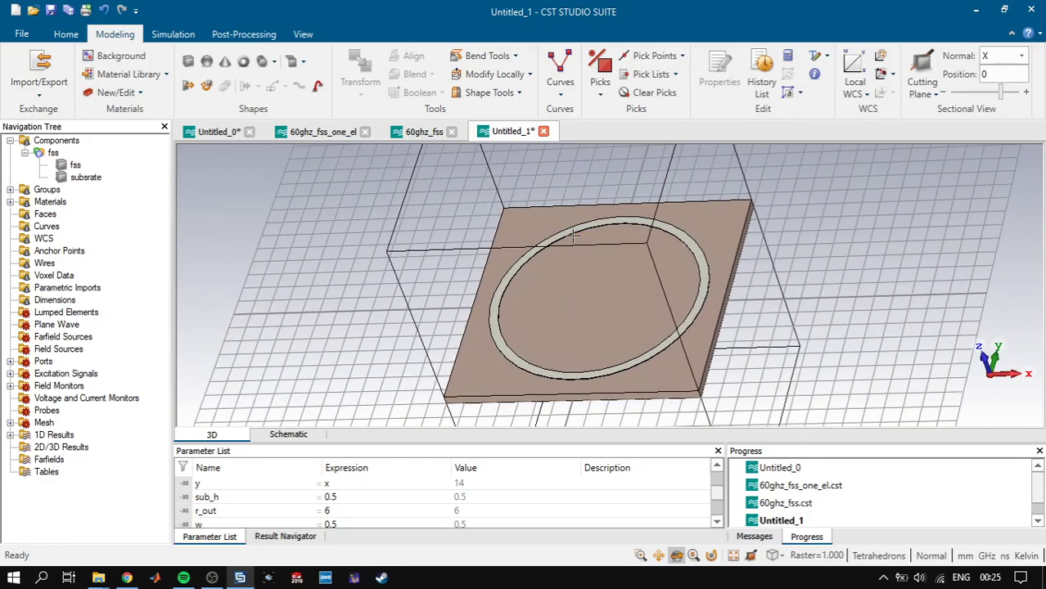
pyautogui.click(26, 153)
pyautogui.click(58, 141)
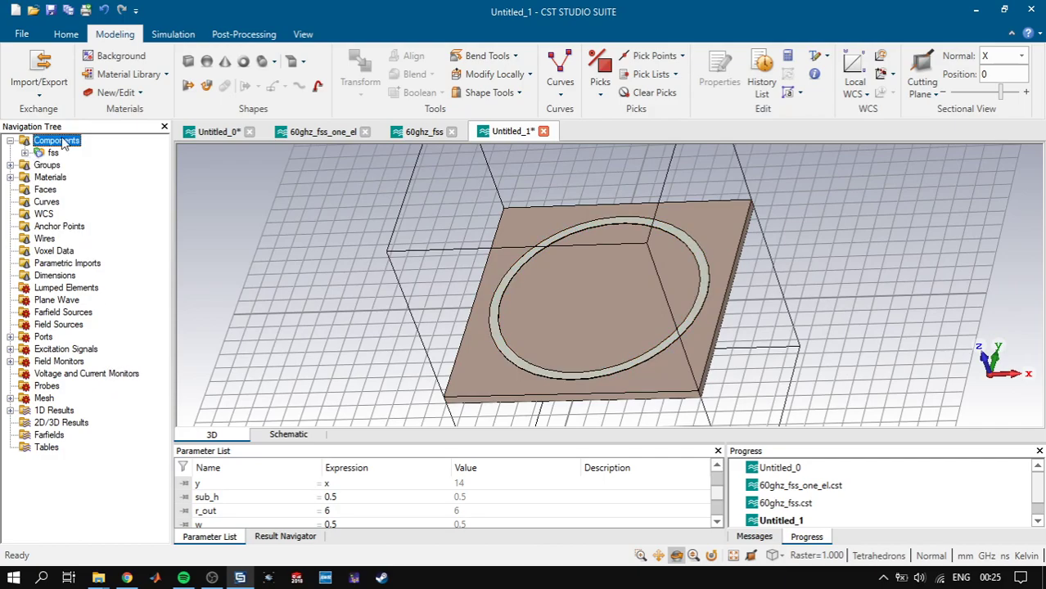
# - Review the simulation's frequency range and background settings
pyautogui.click(179, 39)
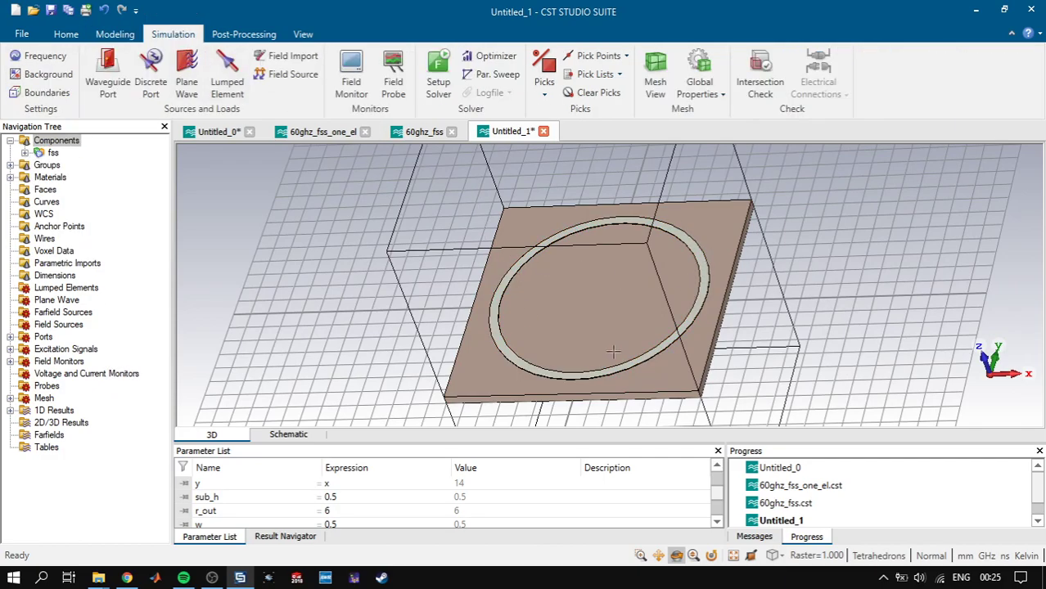
pyautogui.click(45, 56)
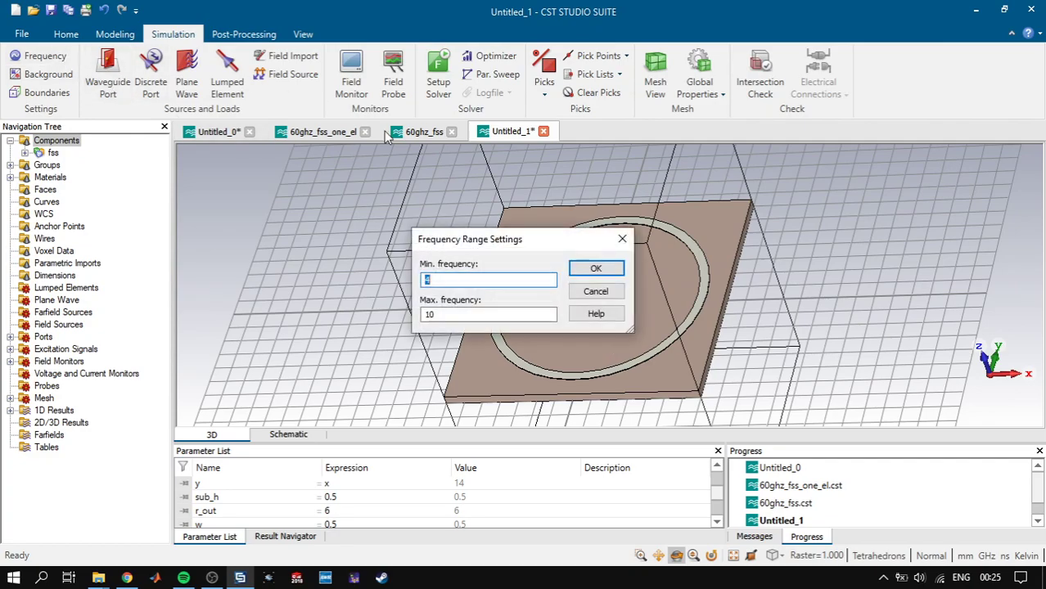
pyautogui.press('Escape')
pyautogui.click(47, 75)
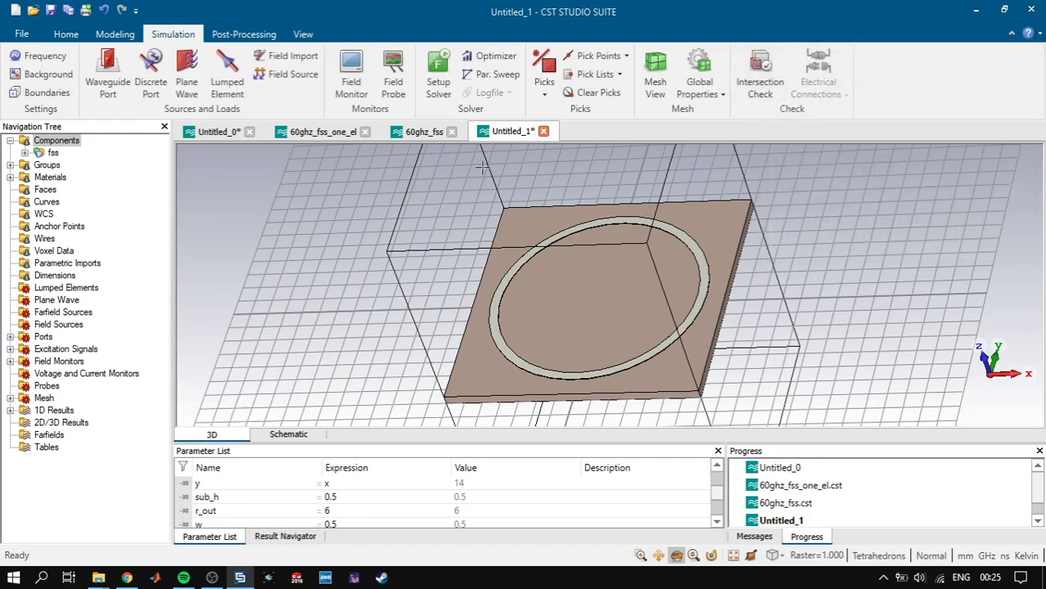
# - Open the boundary conditions and examine the boundary types in X, Y and Z on the repeated ring array
pyautogui.click(56, 97)
pyautogui.scroll(-10, 659, 300)
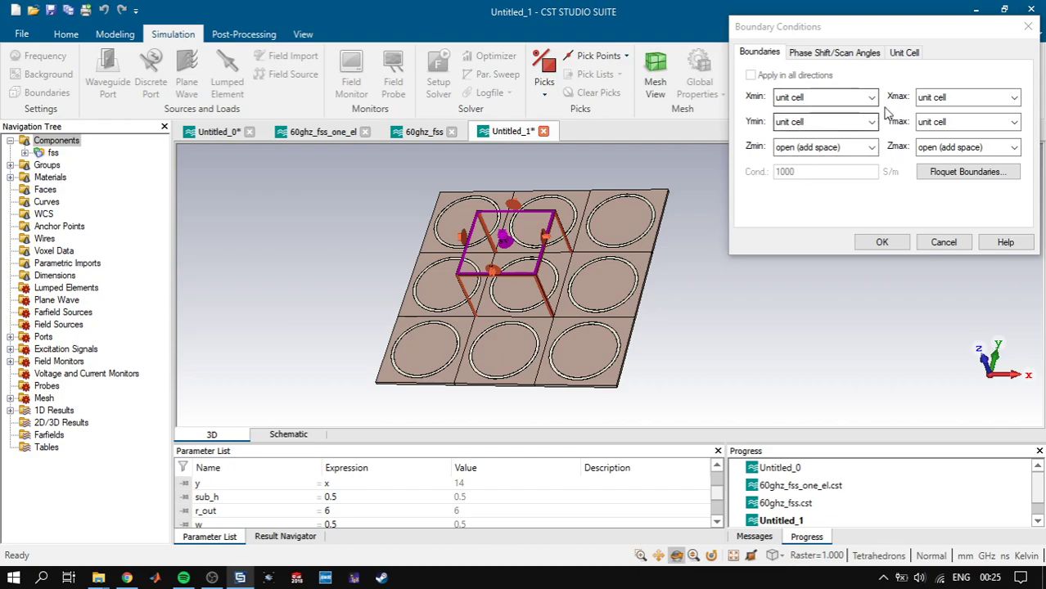
pyautogui.scroll(2, 557, 259)
pyautogui.scroll(-3, 557, 259)
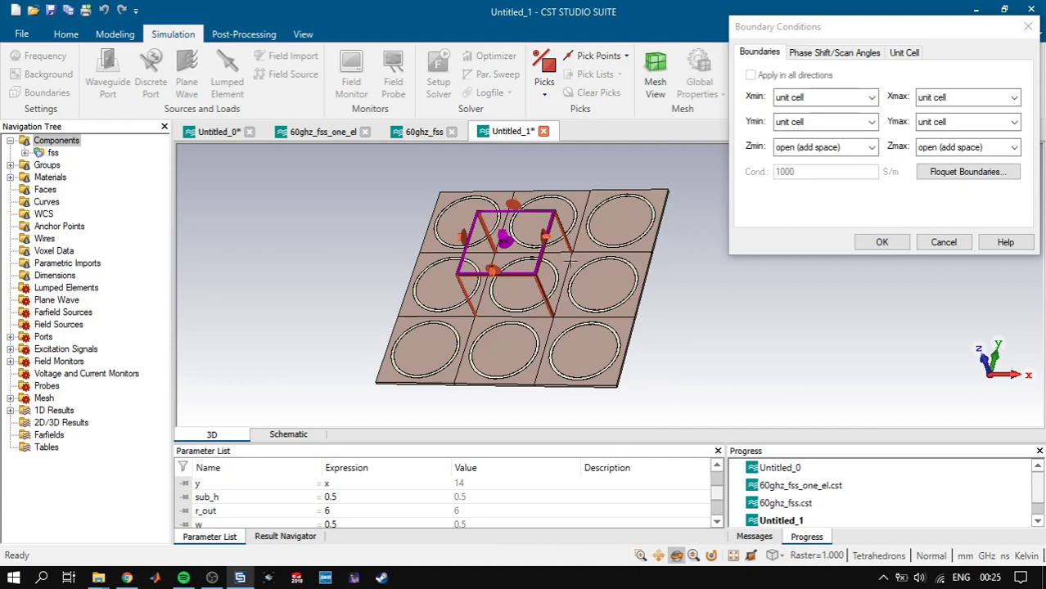
pyautogui.moveTo(571, 259); pyautogui.dragTo(560, 267)
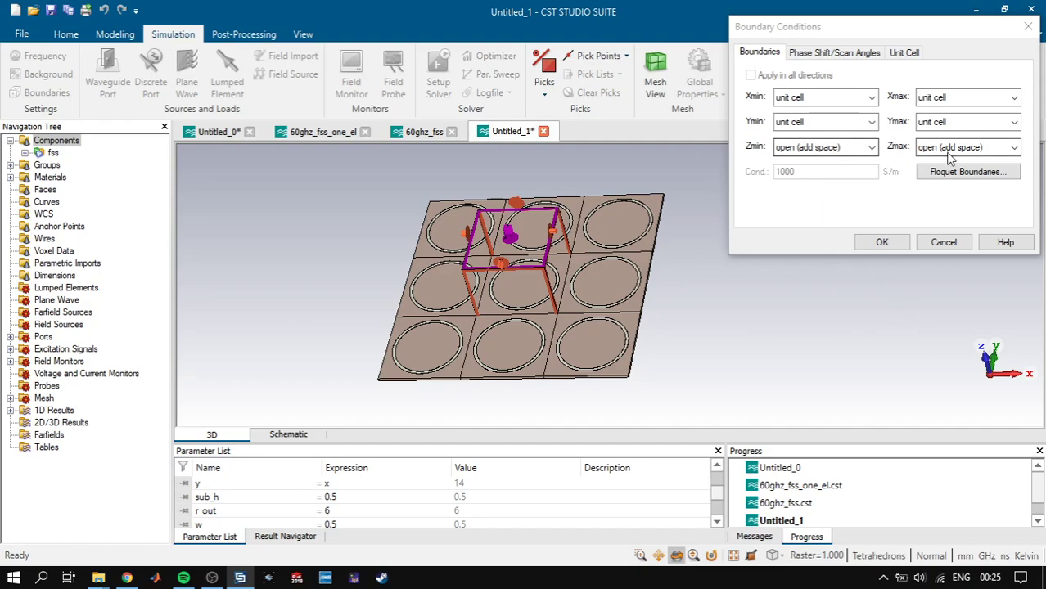
pyautogui.moveTo(622, 311); pyautogui.dragTo(554, 293)
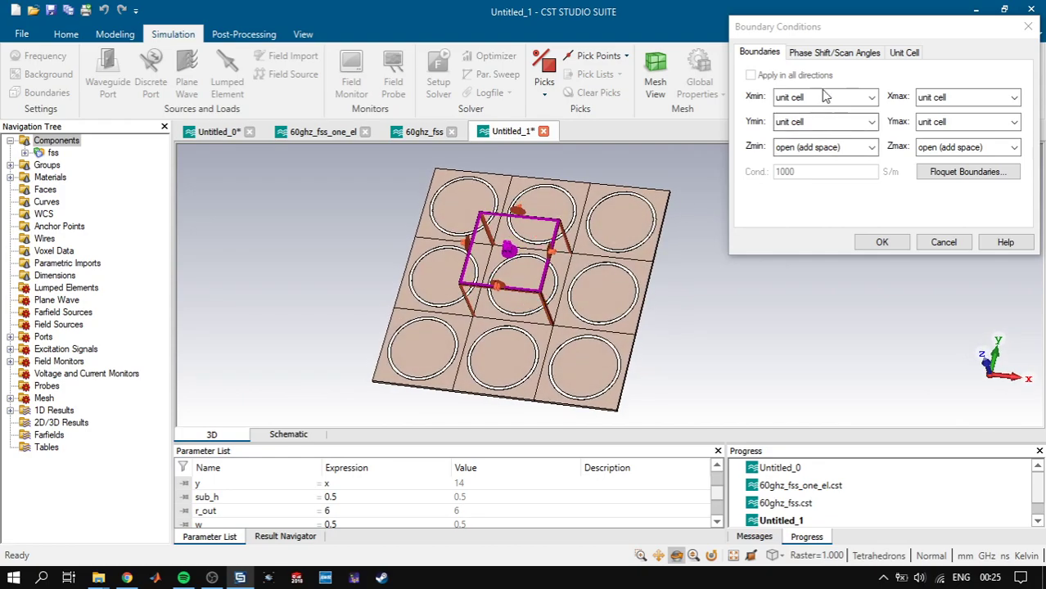
# - Examine the theta and phi scan angles of the incident wave and compare them with the parameter list
pyautogui.click(829, 55)
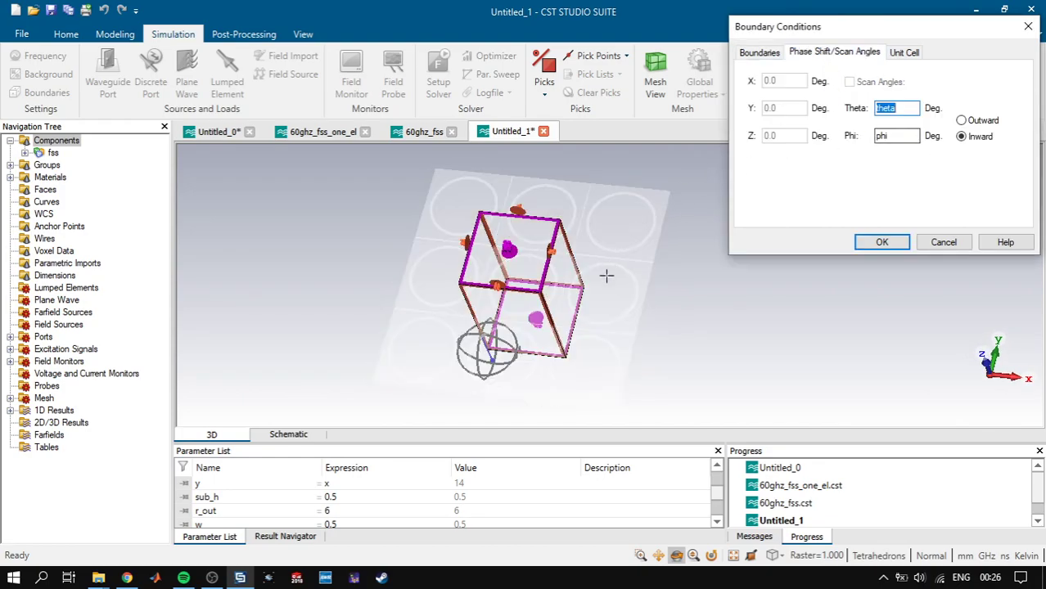
pyautogui.click(368, 510)
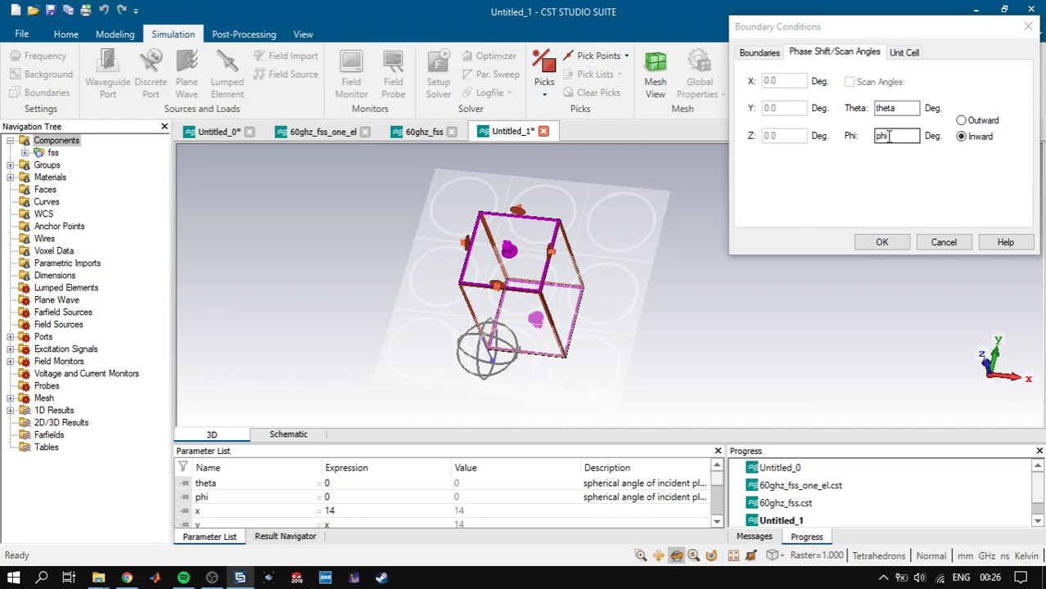
pyautogui.moveTo(583, 303); pyautogui.dragTo(522, 284)
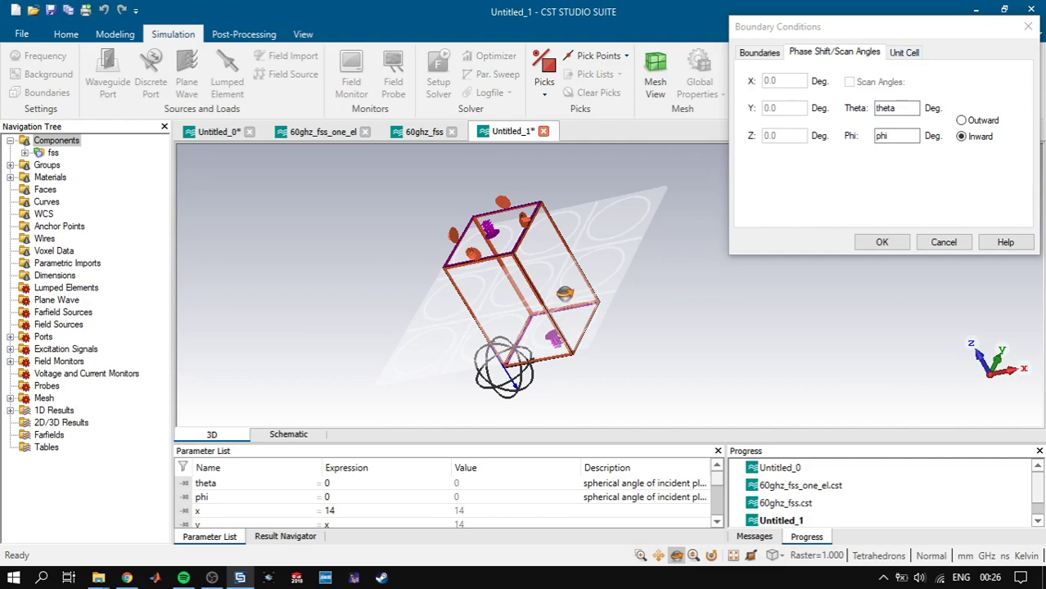
# - Review the boundary types and the unit cell periodicity settings, then accept the boundary conditions
pyautogui.click(768, 54)
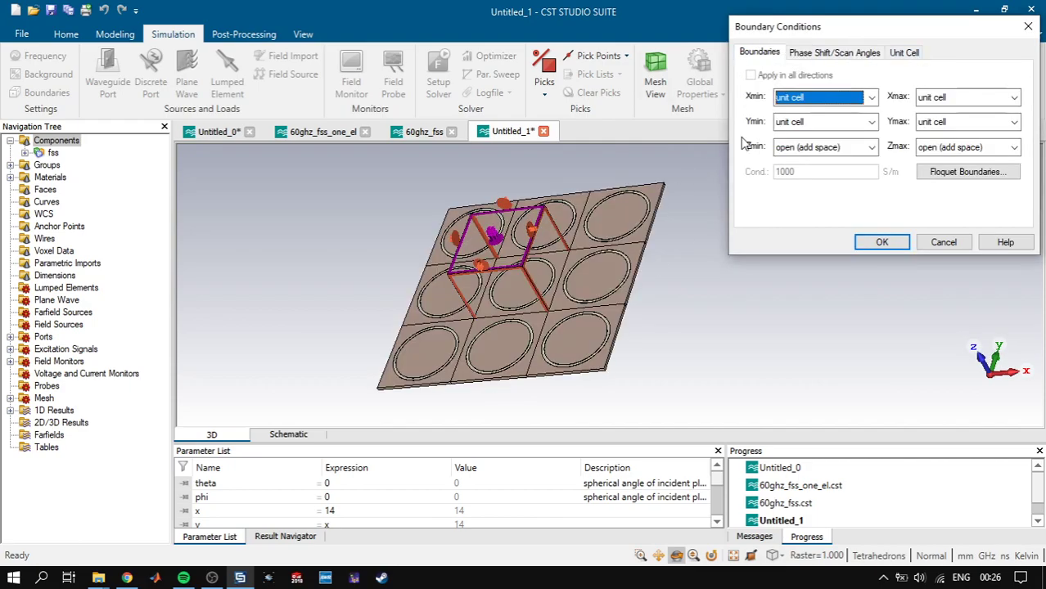
pyautogui.click(915, 55)
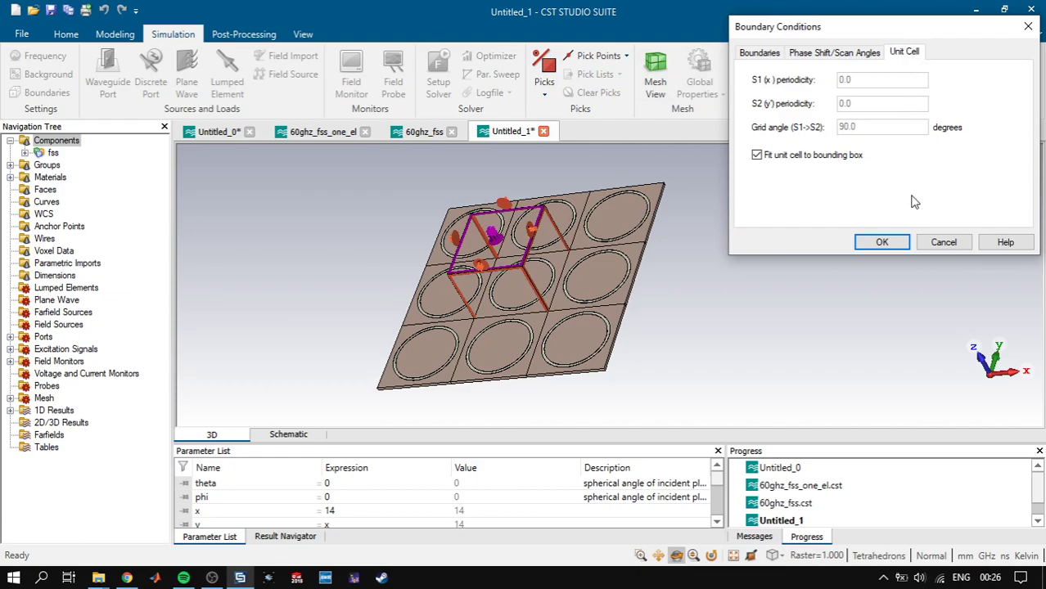
pyautogui.click(881, 243)
pyautogui.moveTo(538, 278); pyautogui.dragTo(567, 260)
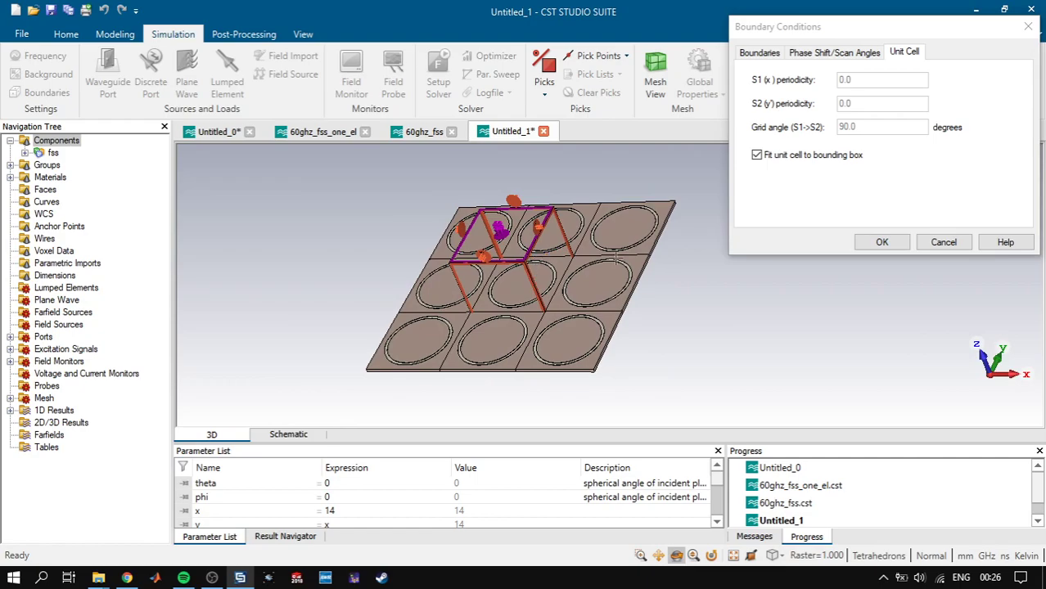
pyautogui.click(876, 245)
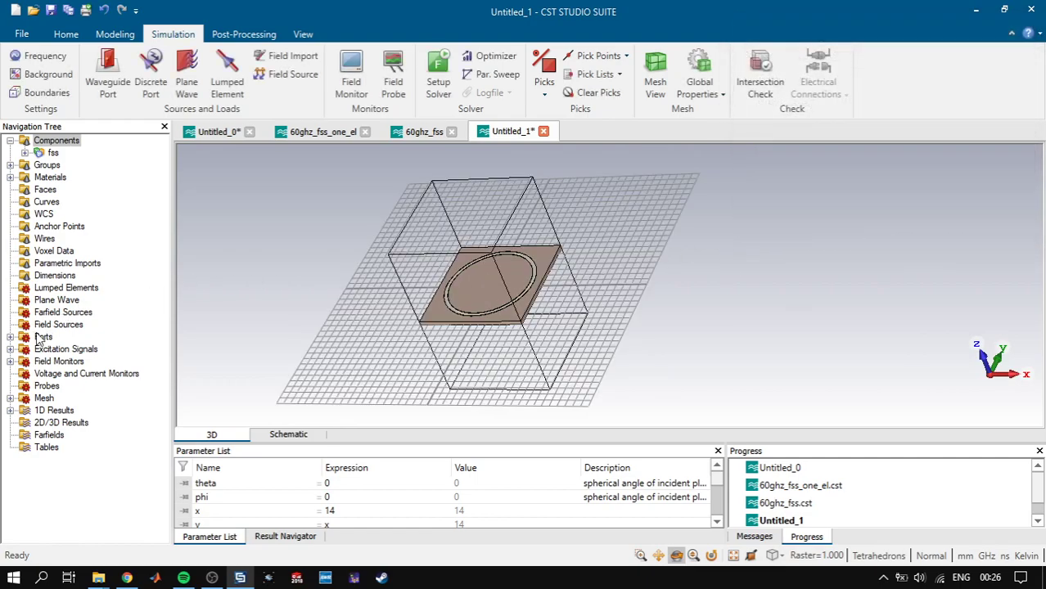
# - Expand the field monitors and ports in the model tree
pyautogui.click(10, 350)
pyautogui.click(10, 350)
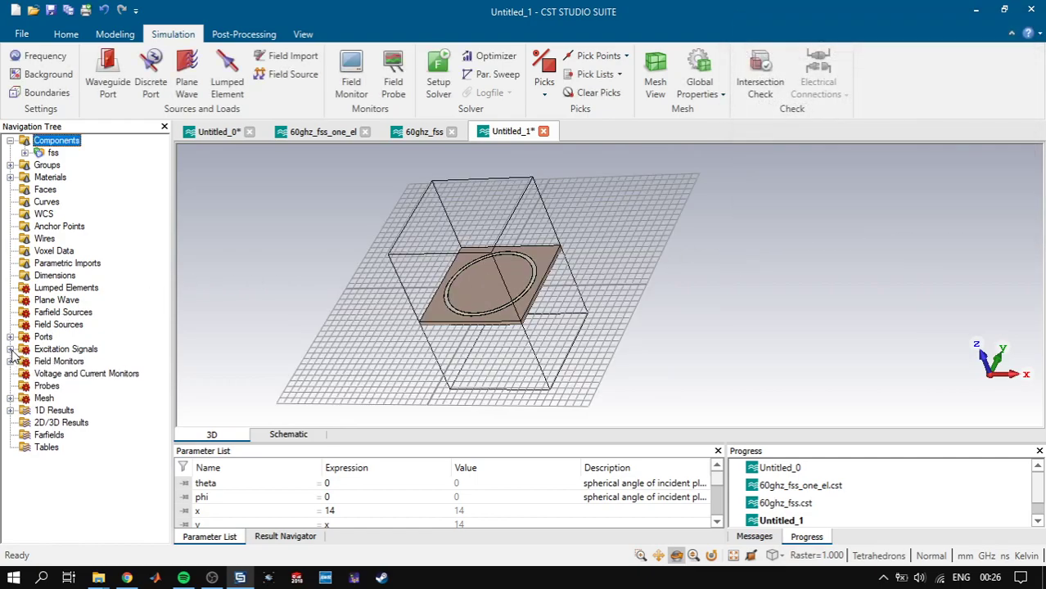
pyautogui.click(11, 362)
pyautogui.click(11, 338)
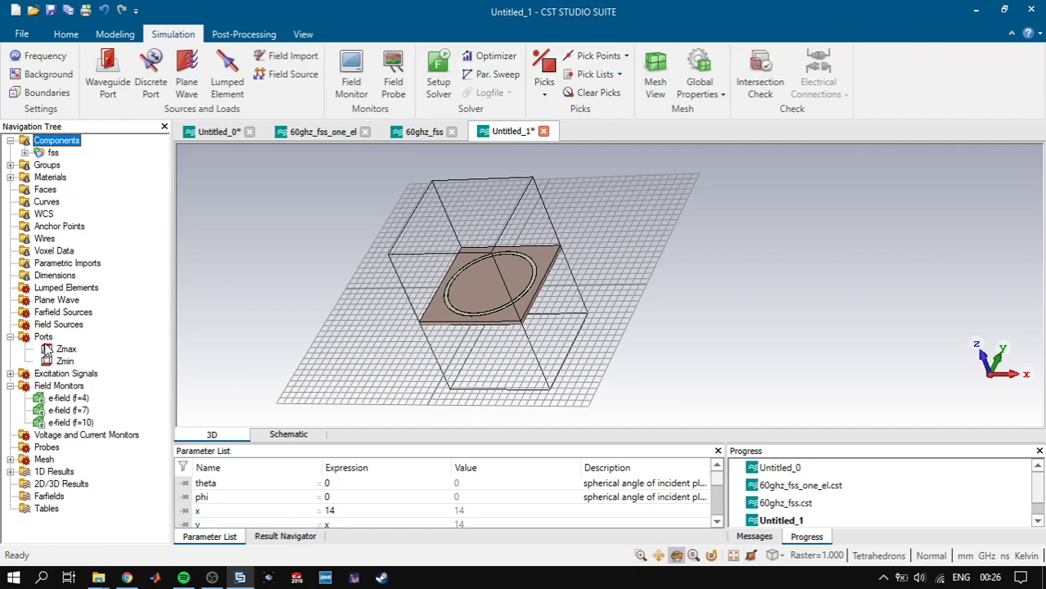
# - Inspect the Zmax and Zmin ports and their positions around the unit cell
pyautogui.click(65, 350)
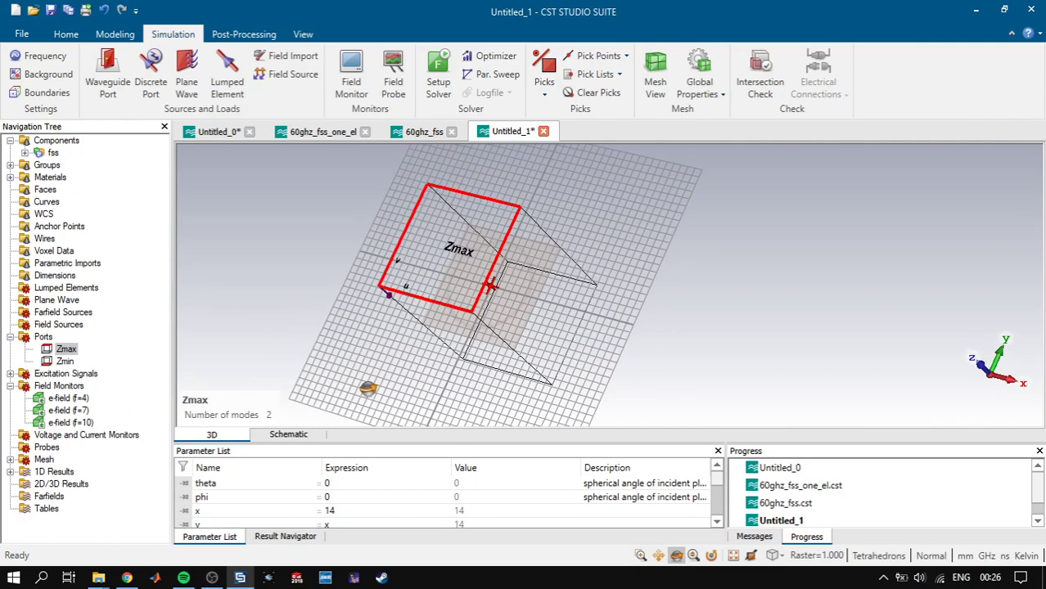
pyautogui.click(65, 361)
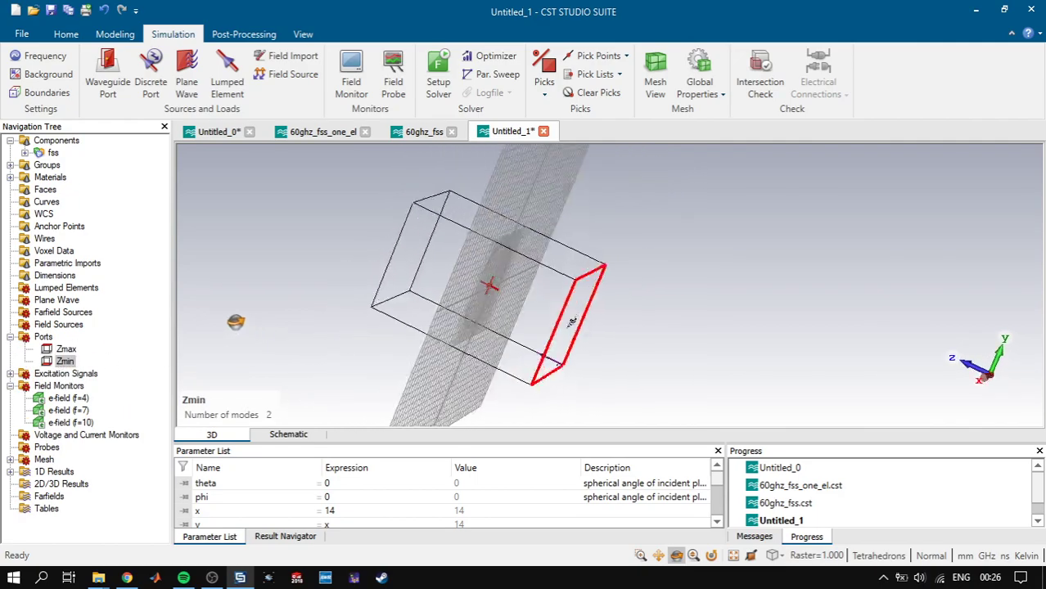
pyautogui.click(64, 350)
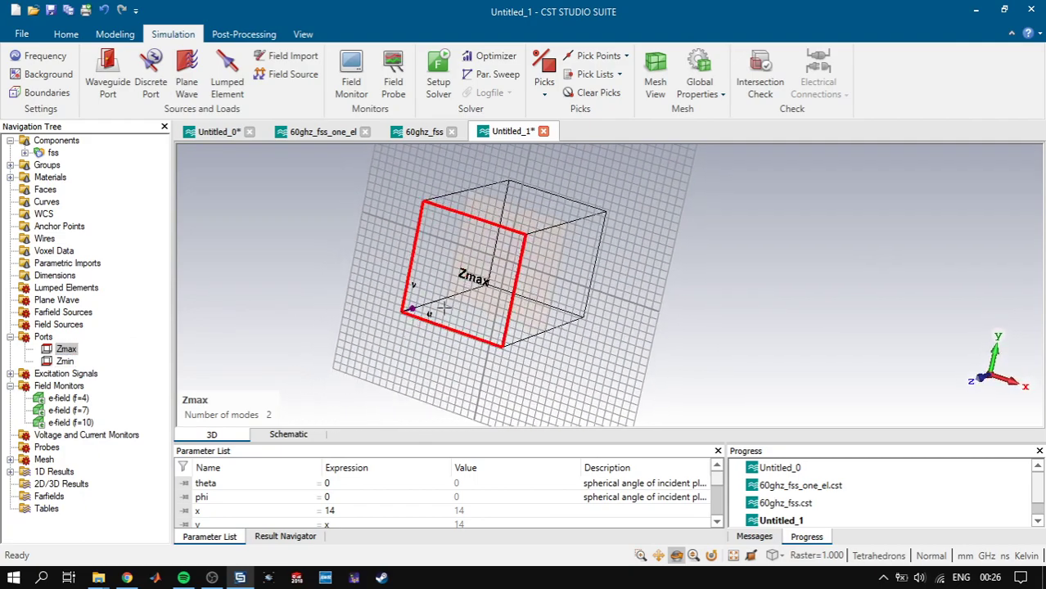
pyautogui.click(65, 361)
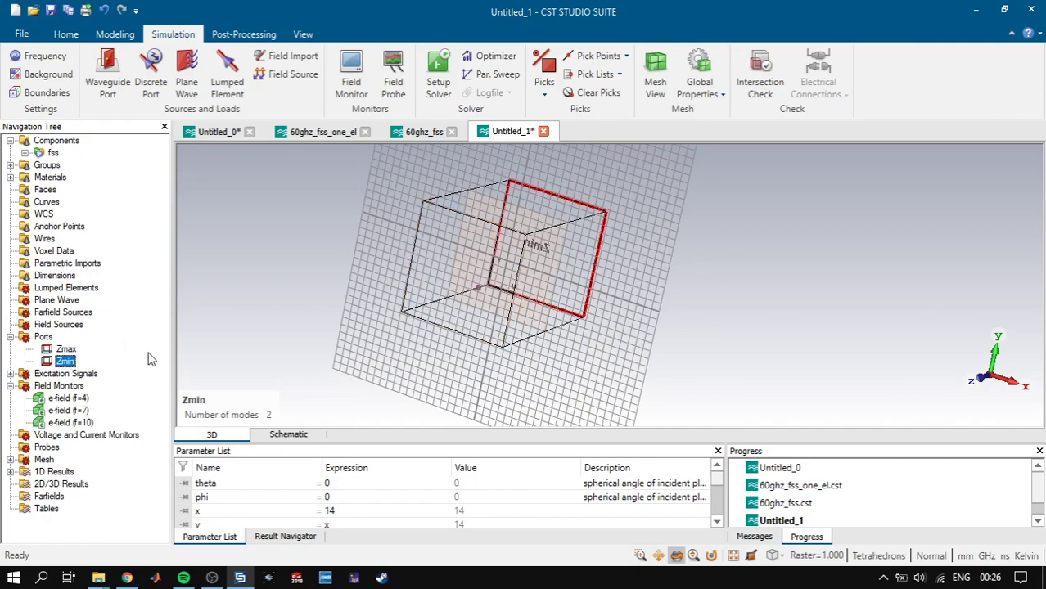
pyautogui.moveTo(707, 323); pyautogui.dragTo(830, 238)
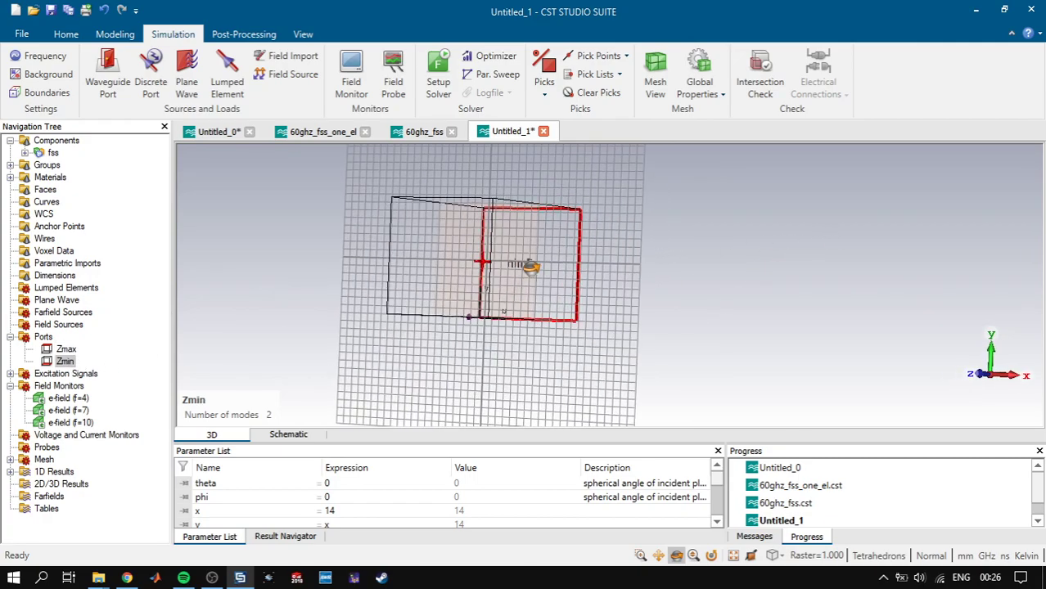
pyautogui.moveTo(482, 262); pyautogui.dragTo(533, 274)
# - Start the frequency domain solver with the general purpose sweep and tetrahedral mesh
pyautogui.click(442, 86)
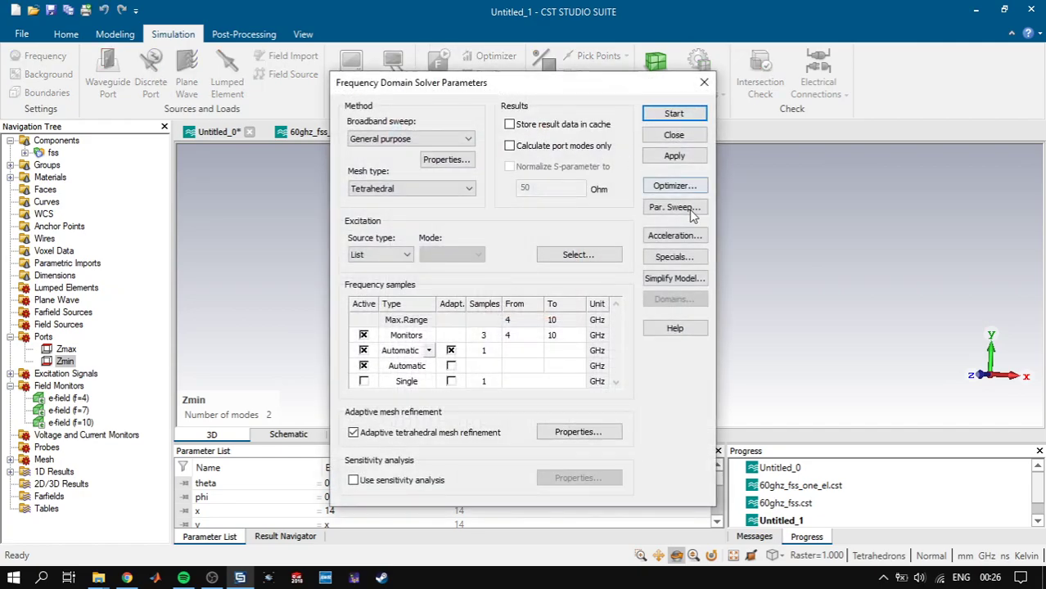
pyautogui.click(678, 117)
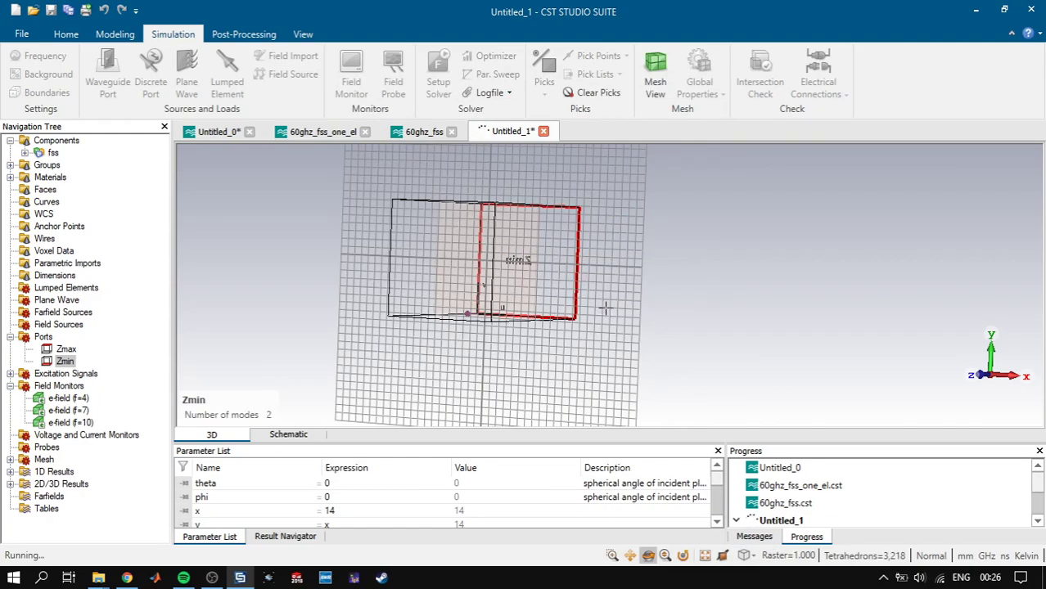
# - Switch to the Untitled_0 project and examine its ring and substrate unit cell together with its parameter values
pyautogui.click(223, 136)
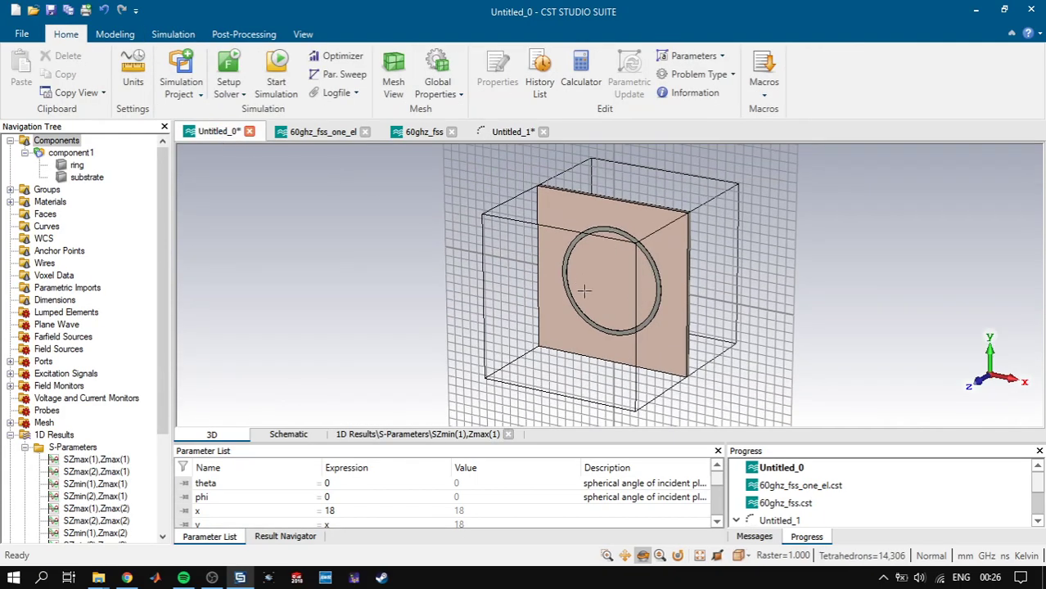
pyautogui.click(501, 132)
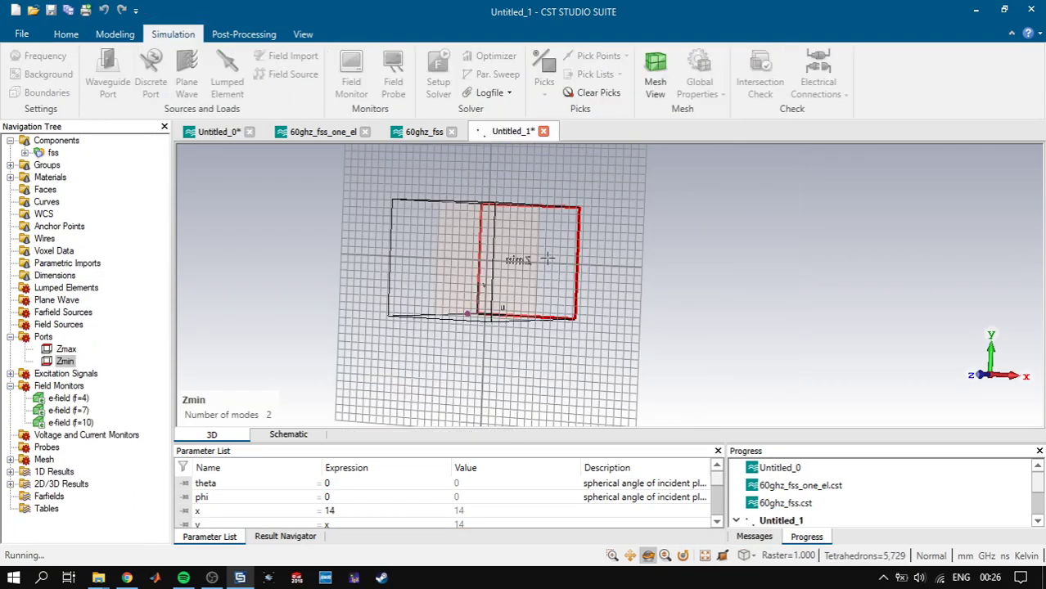
pyautogui.click(215, 132)
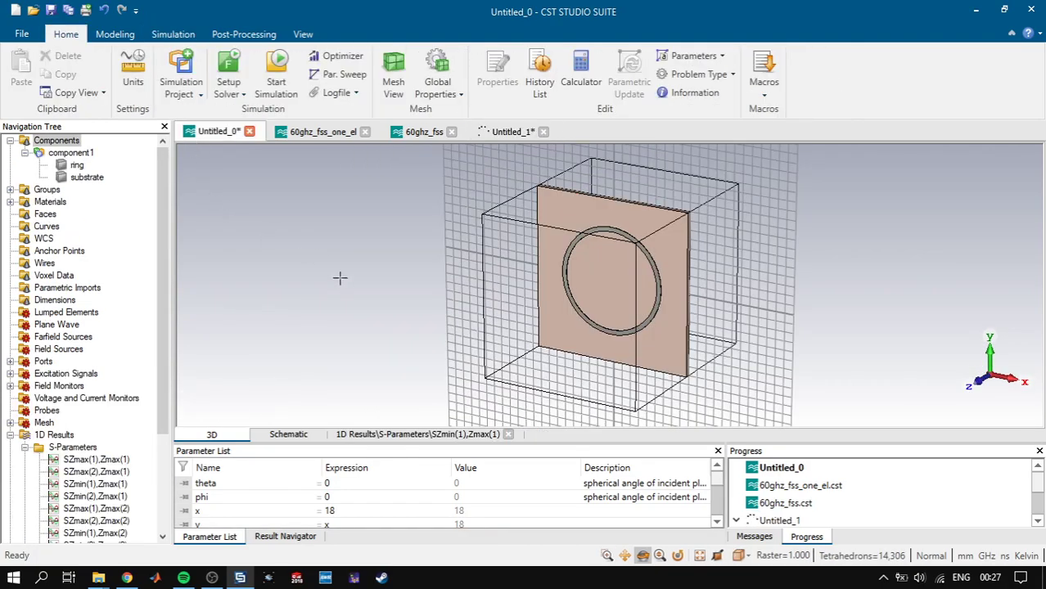
pyautogui.scroll(-2, 273, 491)
pyautogui.scroll(2, 286, 499)
pyautogui.click(358, 514)
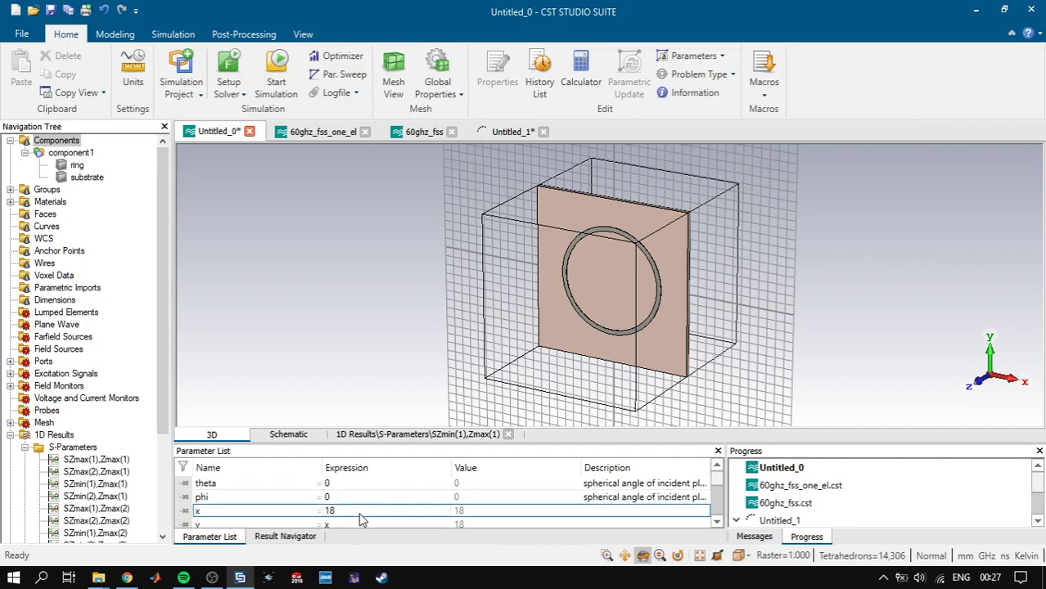
pyautogui.moveTo(545, 303); pyautogui.dragTo(542, 311)
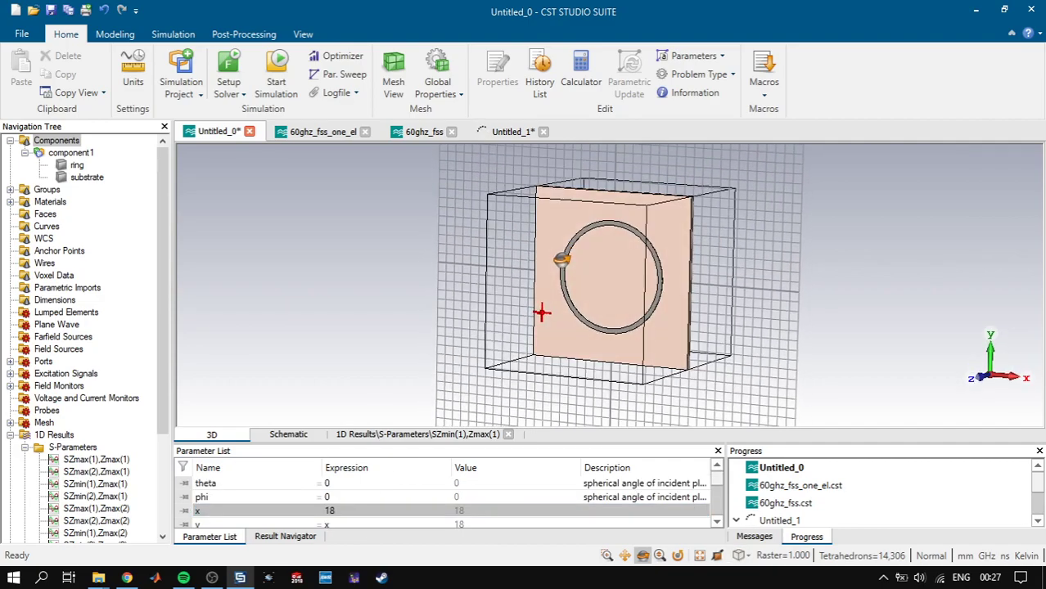
# - Plot only the SZmax(1),Zmax(1) S-parameter for stored run 1, with x 14, r_out 5.5 and w 0.5
pyautogui.click(287, 537)
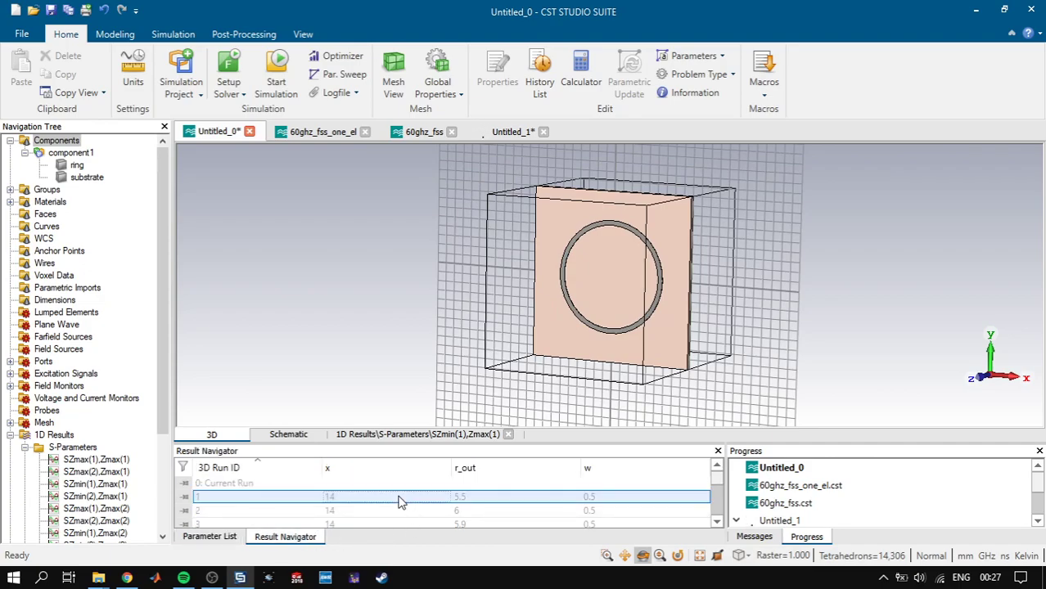
pyautogui.click(343, 484)
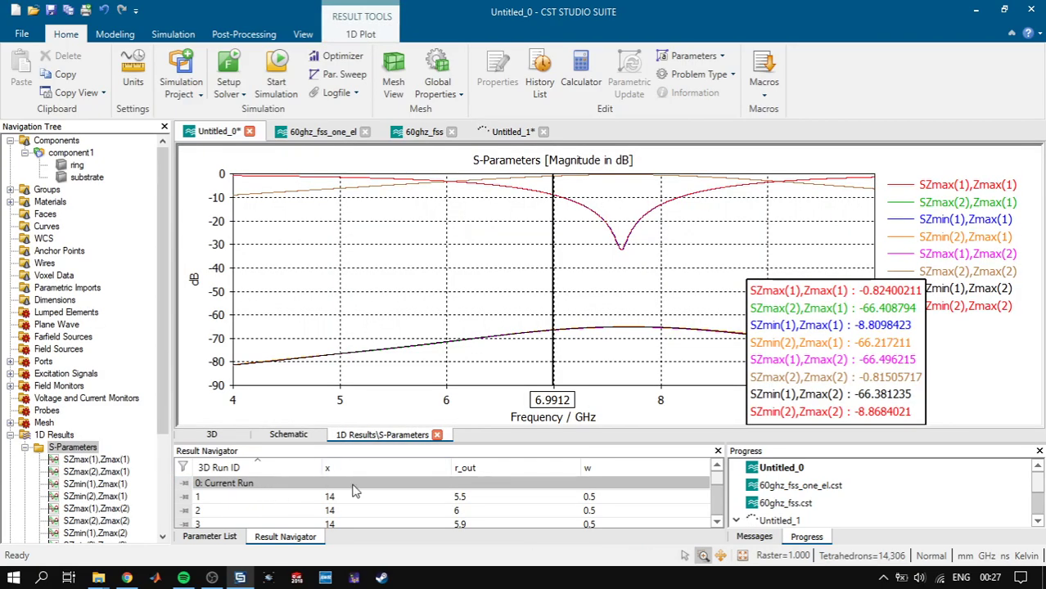
pyautogui.click(363, 503)
pyautogui.moveTo(753, 347); pyautogui.dragTo(789, 277)
pyautogui.moveTo(167, 352); pyautogui.dragTo(159, 429)
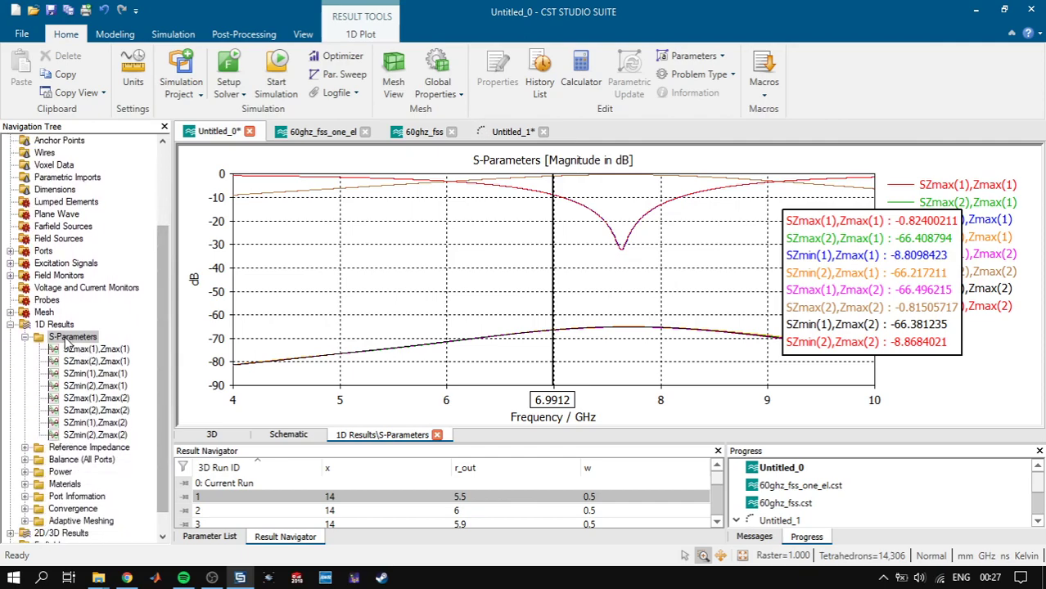
pyautogui.click(98, 351)
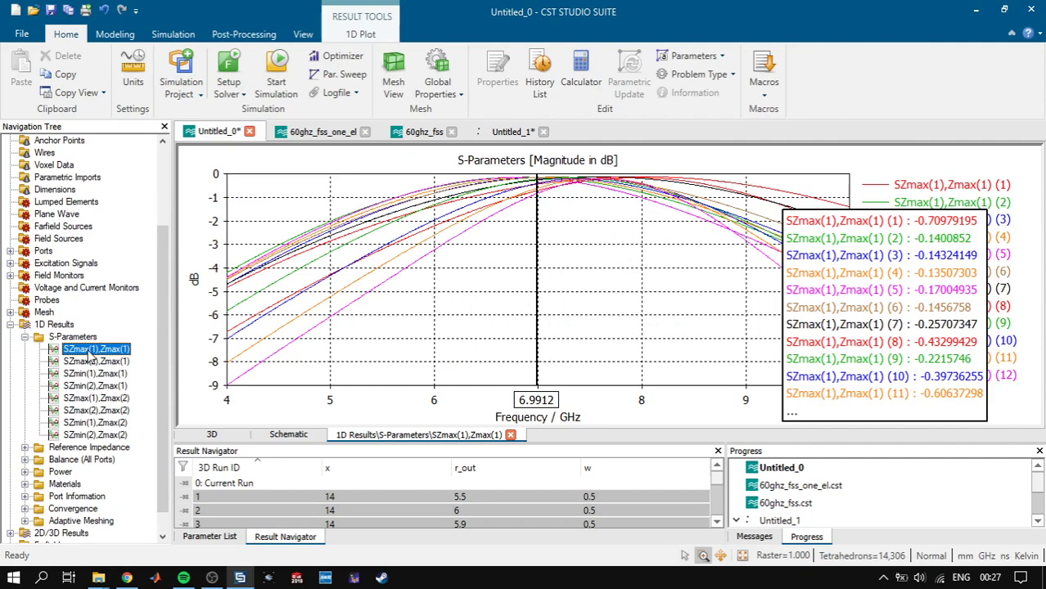
pyautogui.click(404, 495)
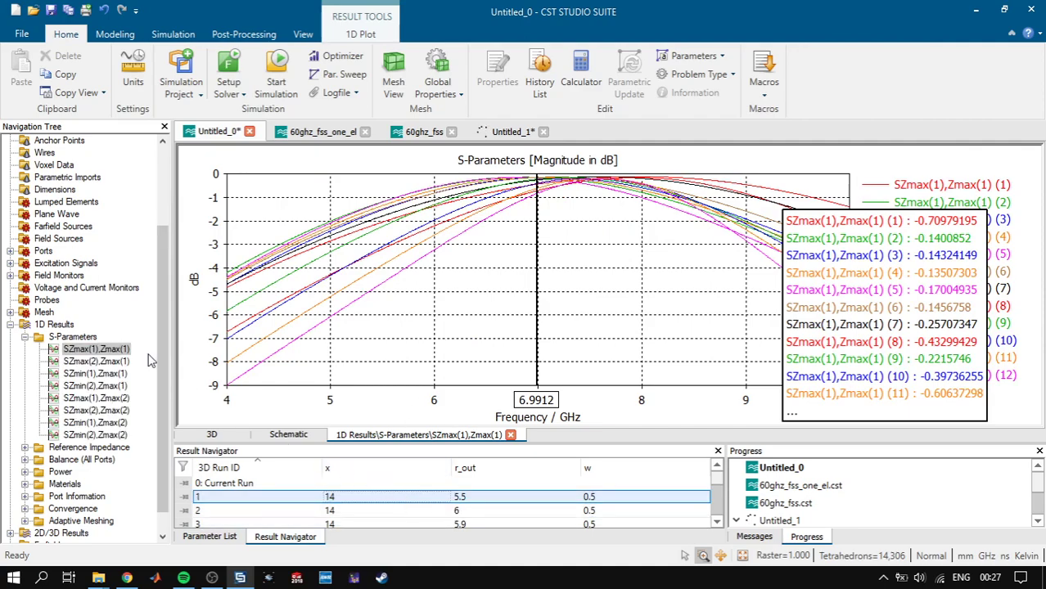
pyautogui.click(484, 498)
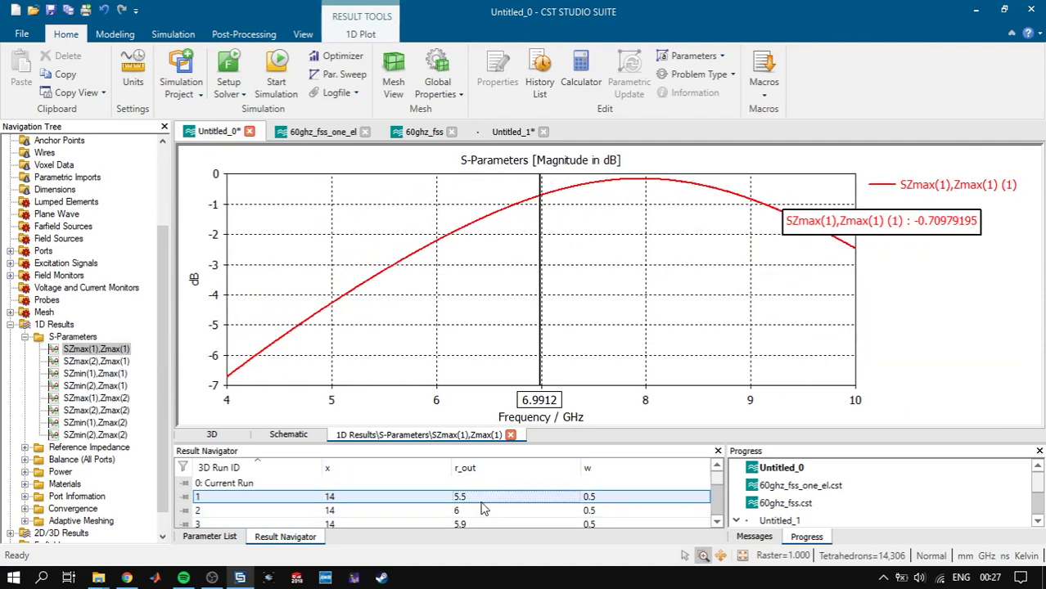
# - Compare the individual SZmax(1), SZmin(1), SZmax(2) and SZmin(2) curves excited by Zmax(1) for run 1
pyautogui.click(102, 350)
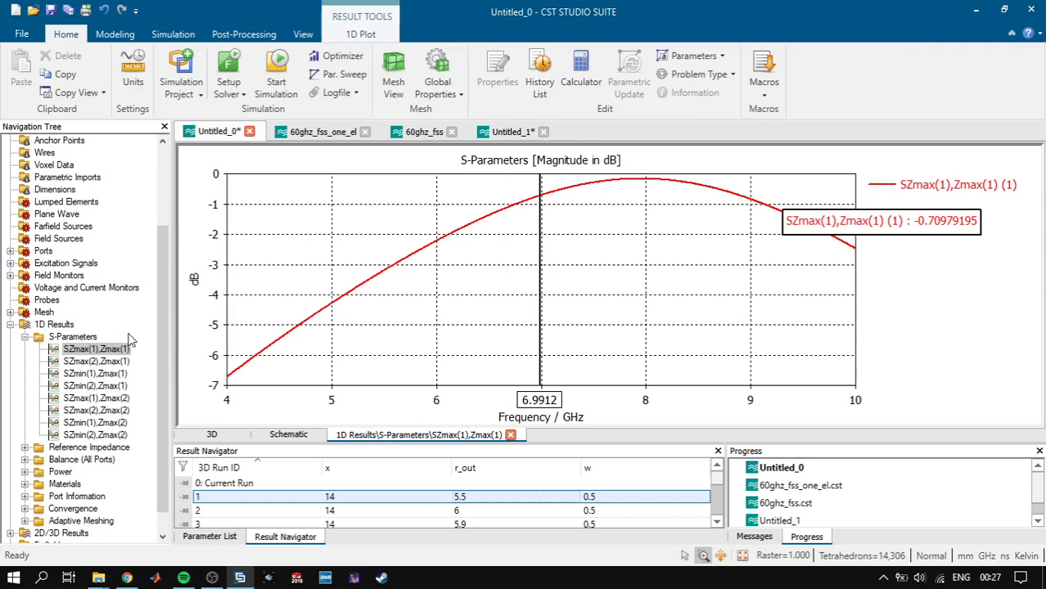
pyautogui.click(91, 376)
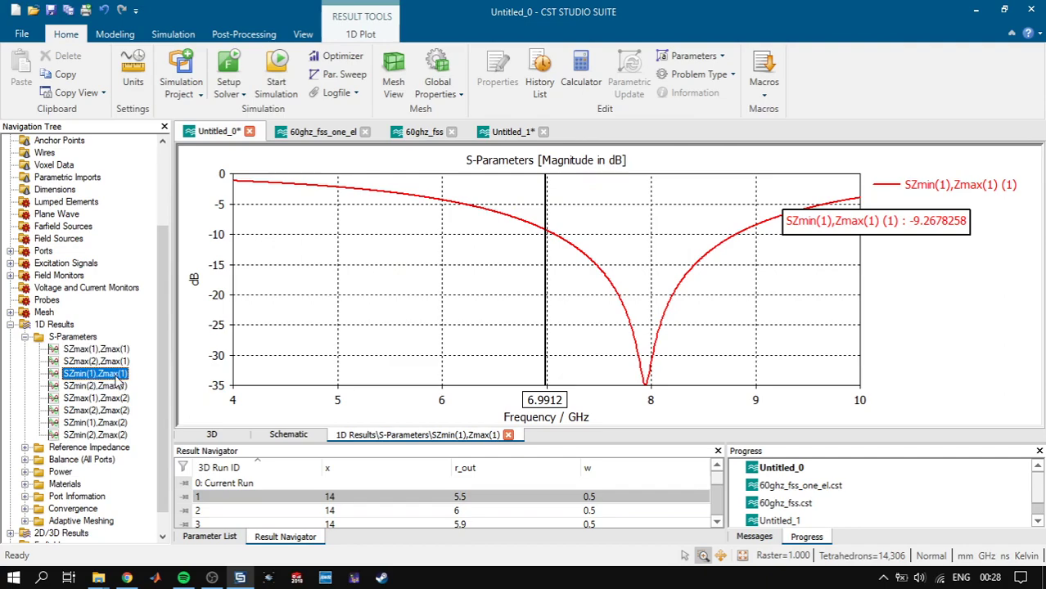
pyautogui.click(115, 351)
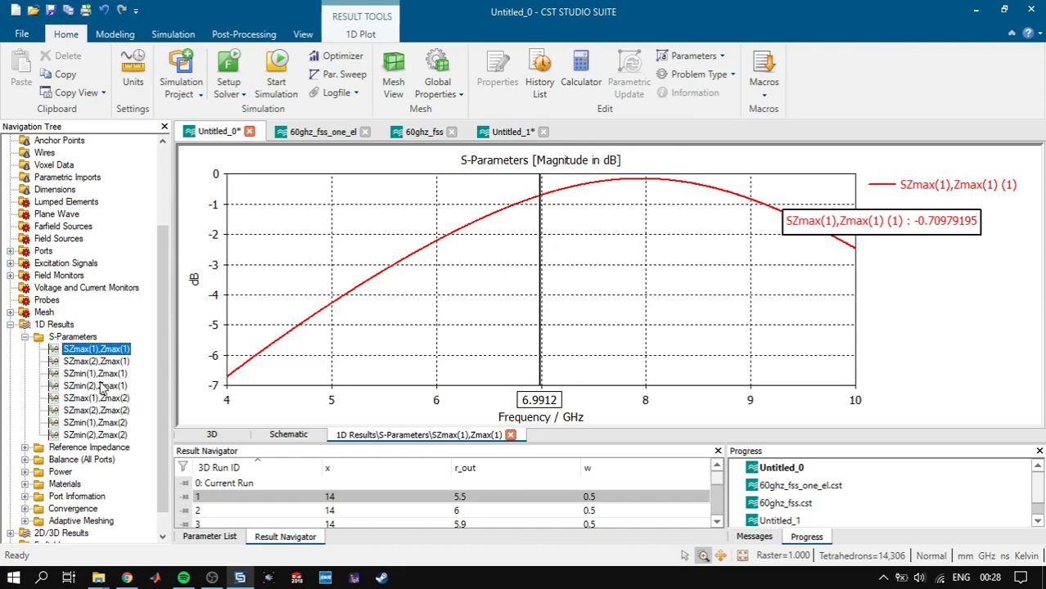
pyautogui.click(101, 376)
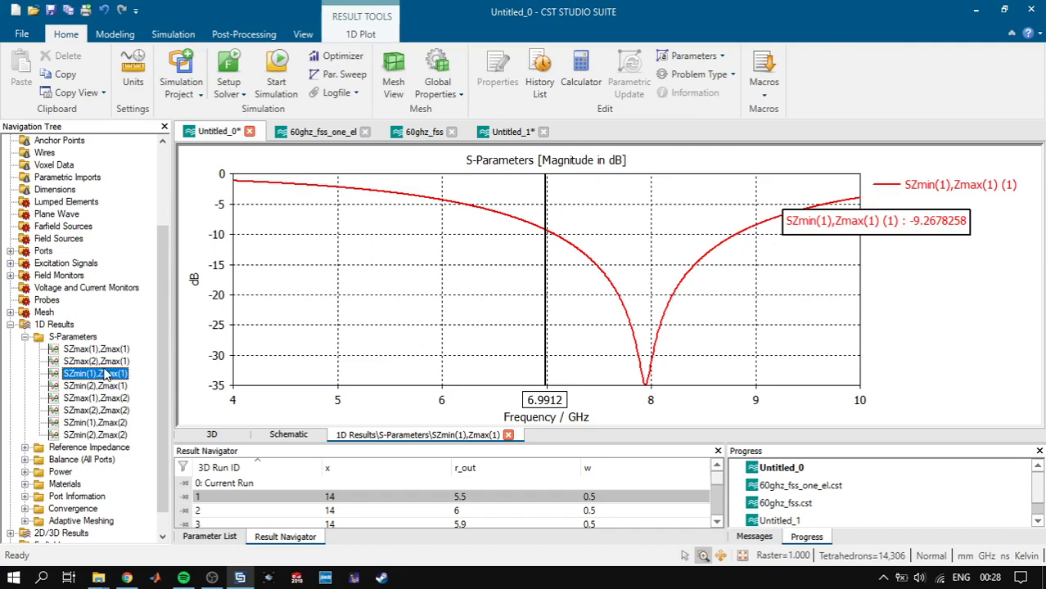
pyautogui.click(107, 363)
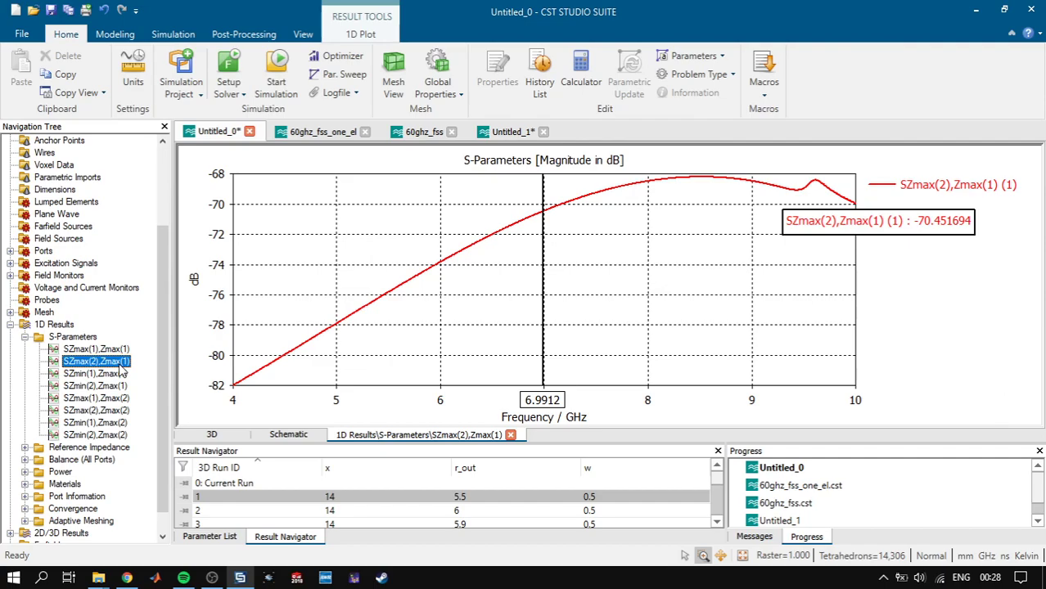
pyautogui.click(114, 386)
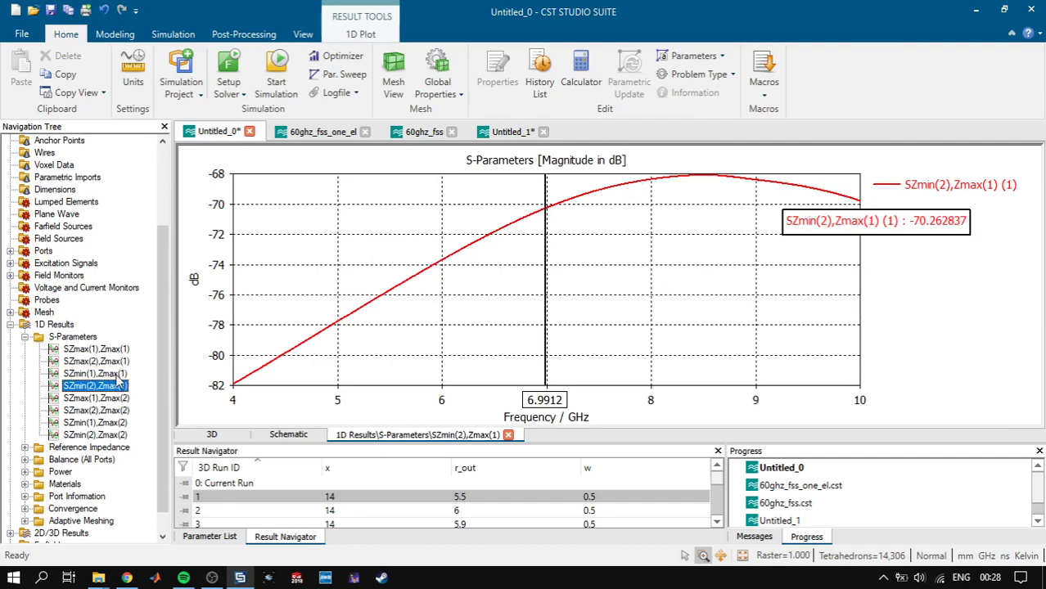
# - Plot SZmax(1),Zmax(1) and SZmin(1),Zmax(1) together for run 1 and move the axis marker to the dip at 7.9432 GHz
pyautogui.click(117, 351)
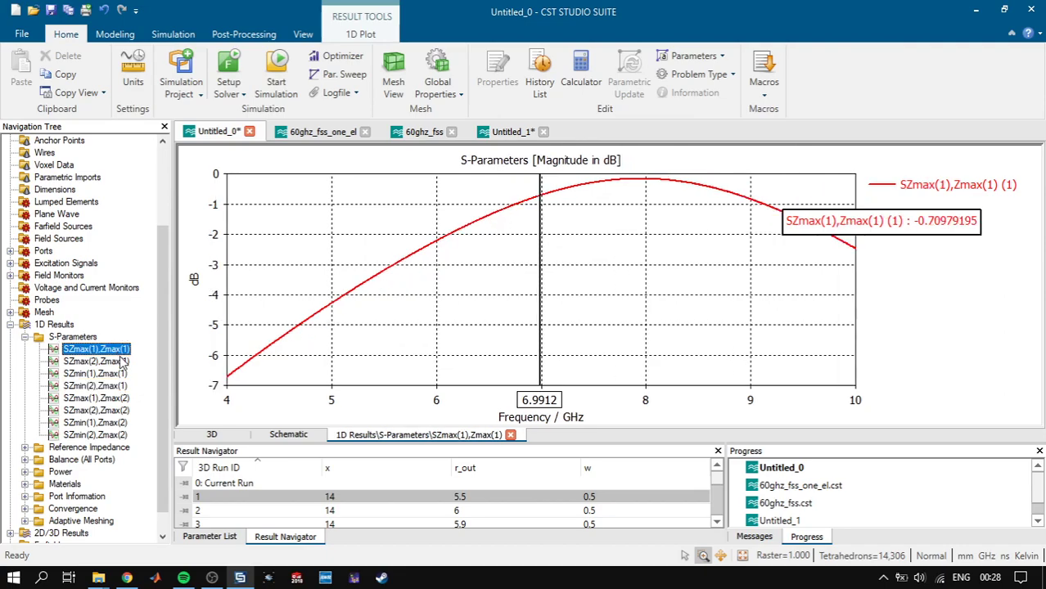
pyautogui.keyDown('ctrl'); pyautogui.click(120, 375); pyautogui.keyUp('ctrl')
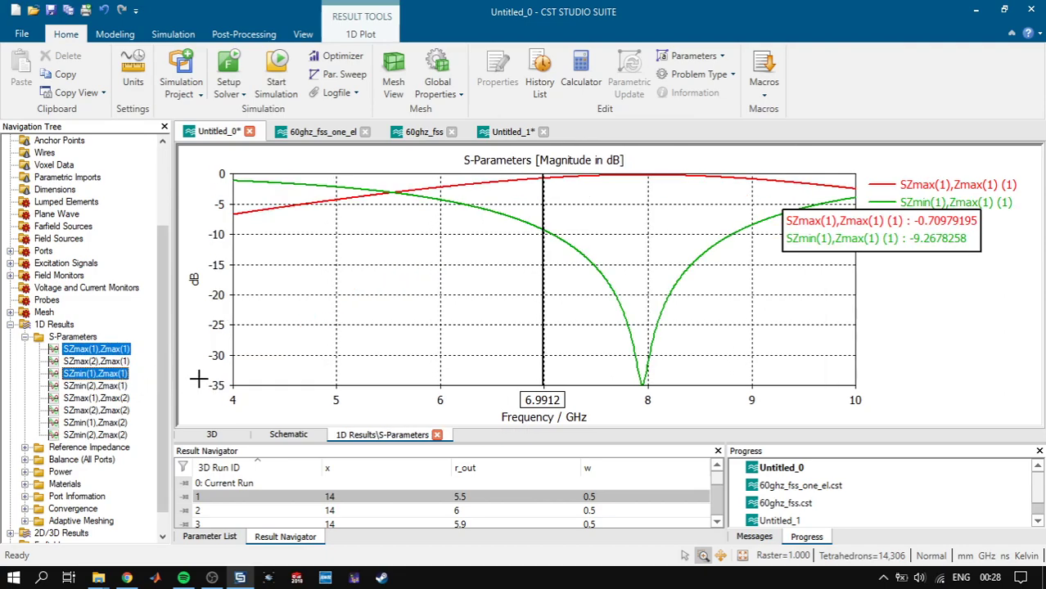
pyautogui.click(330, 498)
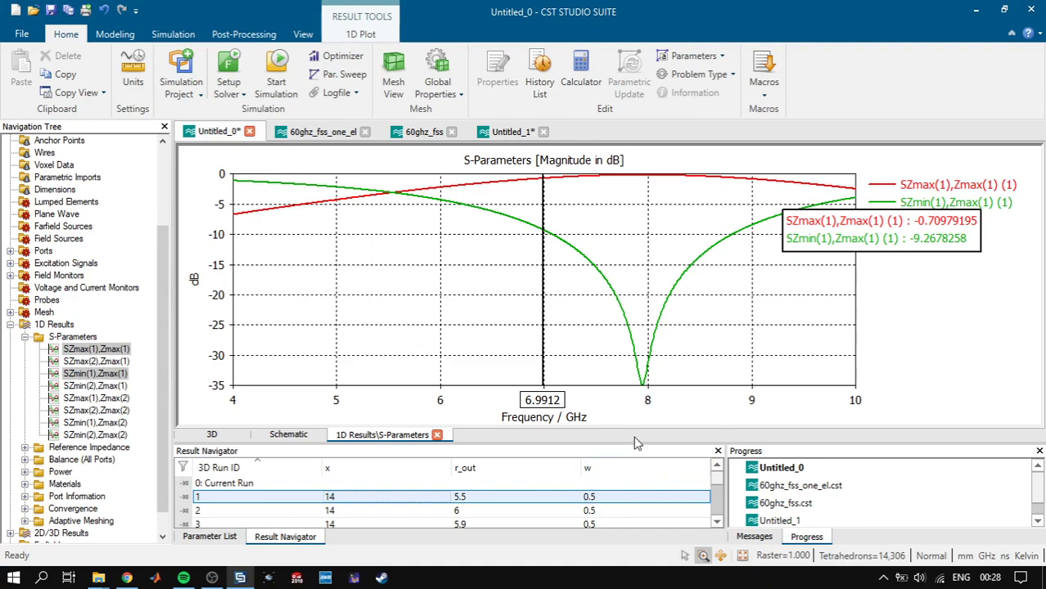
pyautogui.moveTo(543, 331); pyautogui.dragTo(645, 316)
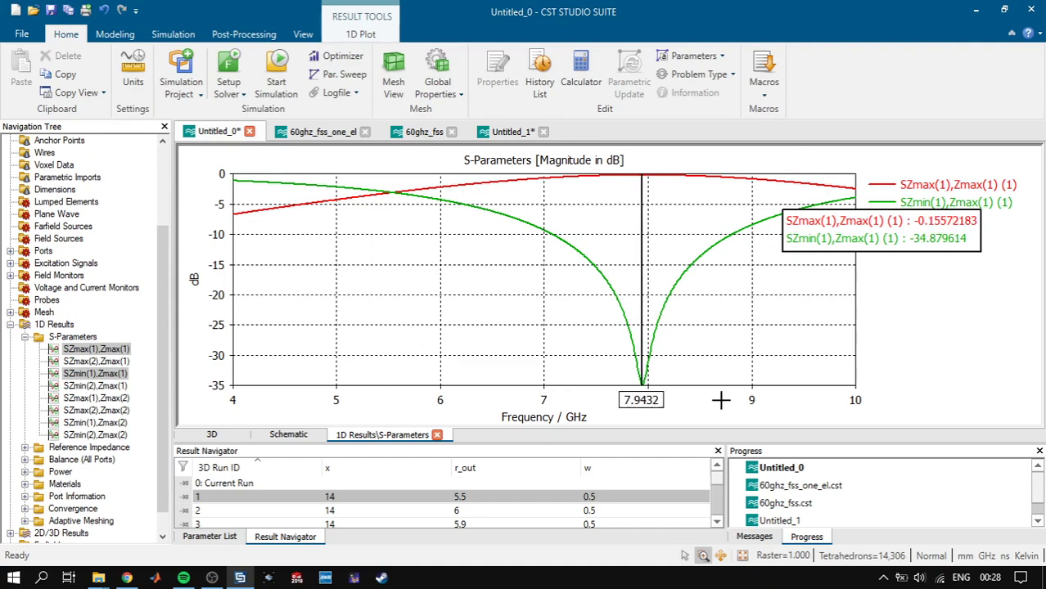
pyautogui.moveTo(832, 237); pyautogui.dragTo(819, 293)
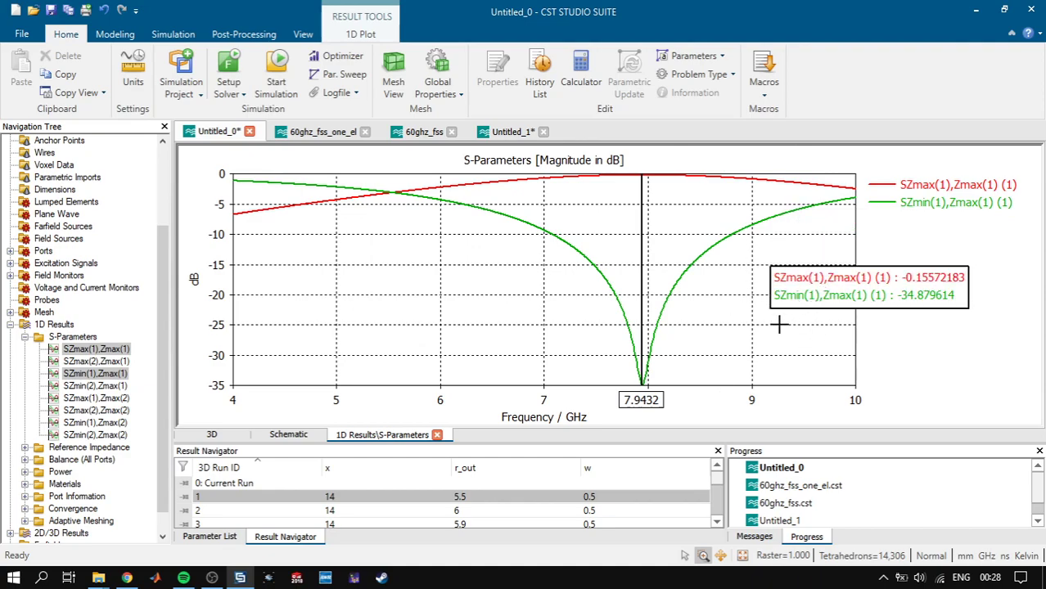
# - Place the marker read-out clear of the curves and highlight the reflection and transmission curves individually to examine them
pyautogui.scroll(3, 86, 203)
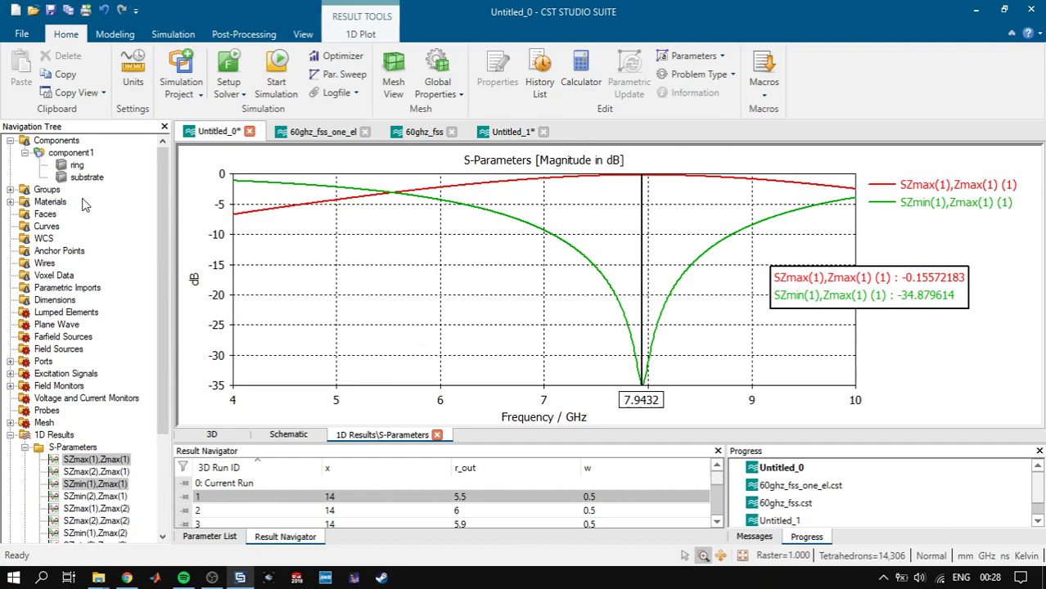
pyautogui.scroll(1, 456, 296)
pyautogui.scroll(-3, 630, 343)
pyautogui.scroll(-1, 631, 341)
pyautogui.click(806, 277)
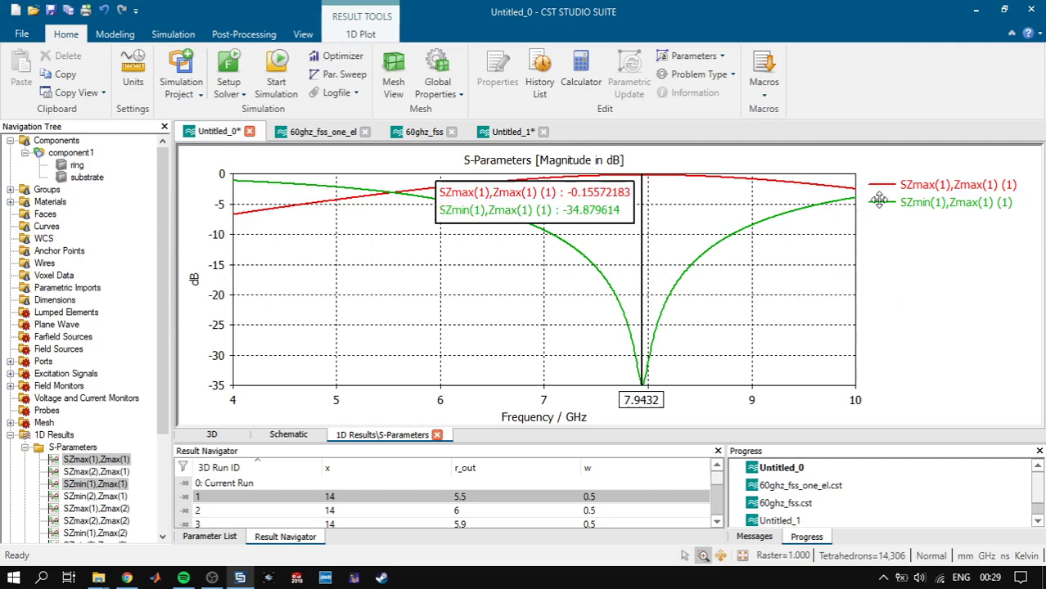
pyautogui.click(903, 183)
pyautogui.moveTo(528, 194); pyautogui.dragTo(907, 292)
pyautogui.click(943, 185)
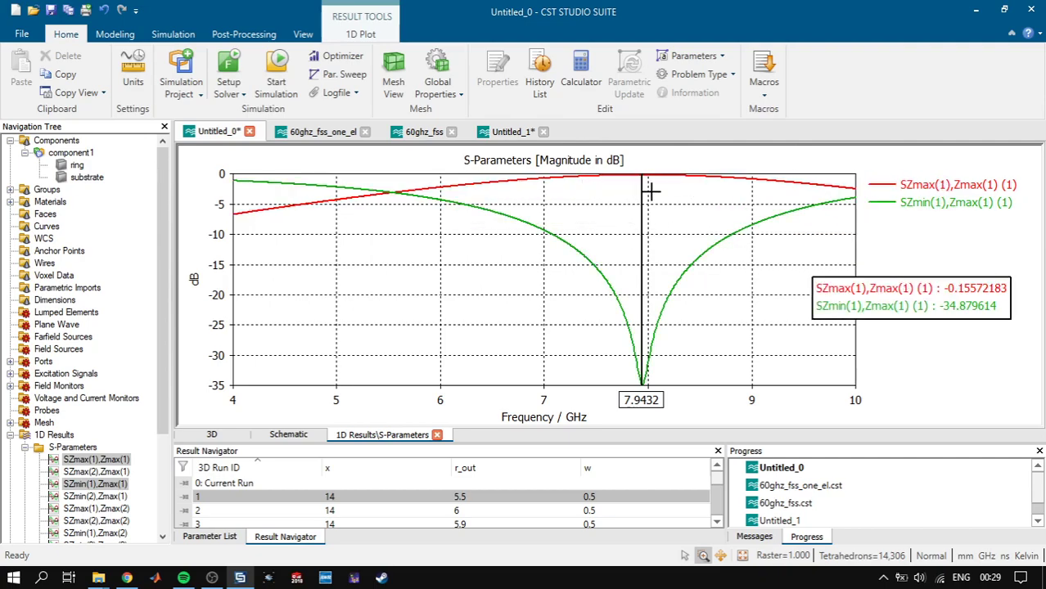
pyautogui.click(955, 205)
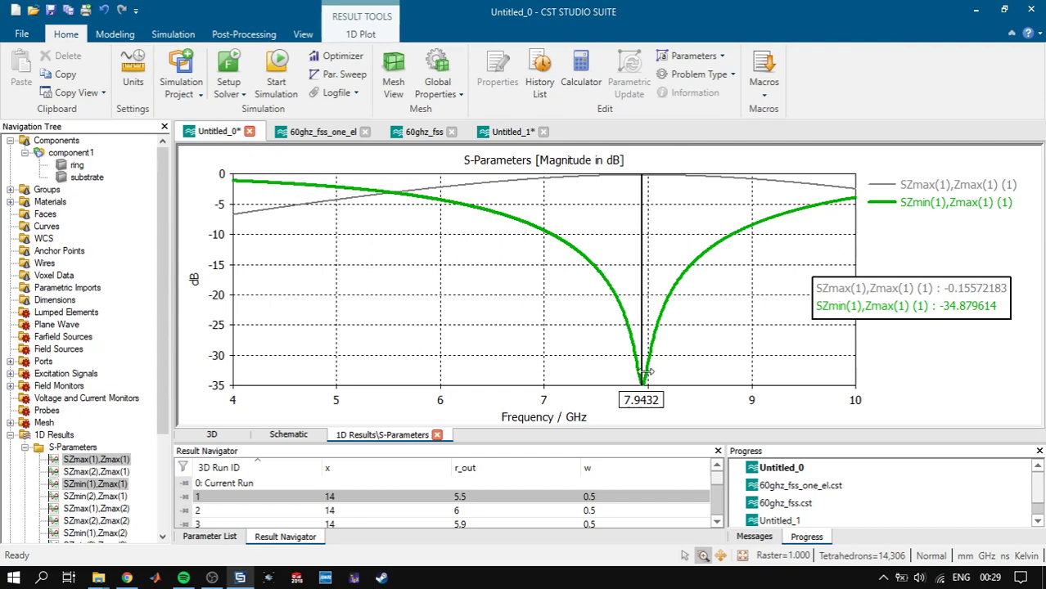
pyautogui.click(930, 205)
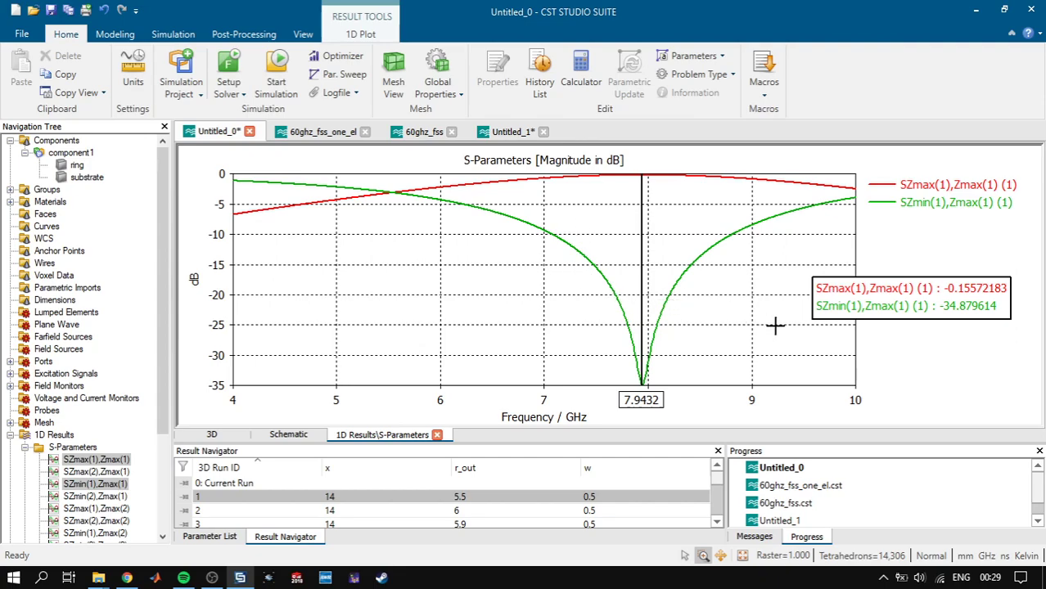
# - View the unit cell model again, then replot SZmax(1),Zmax(1) and SZmin(1),Zmax(1) together for run 1
pyautogui.click(60, 143)
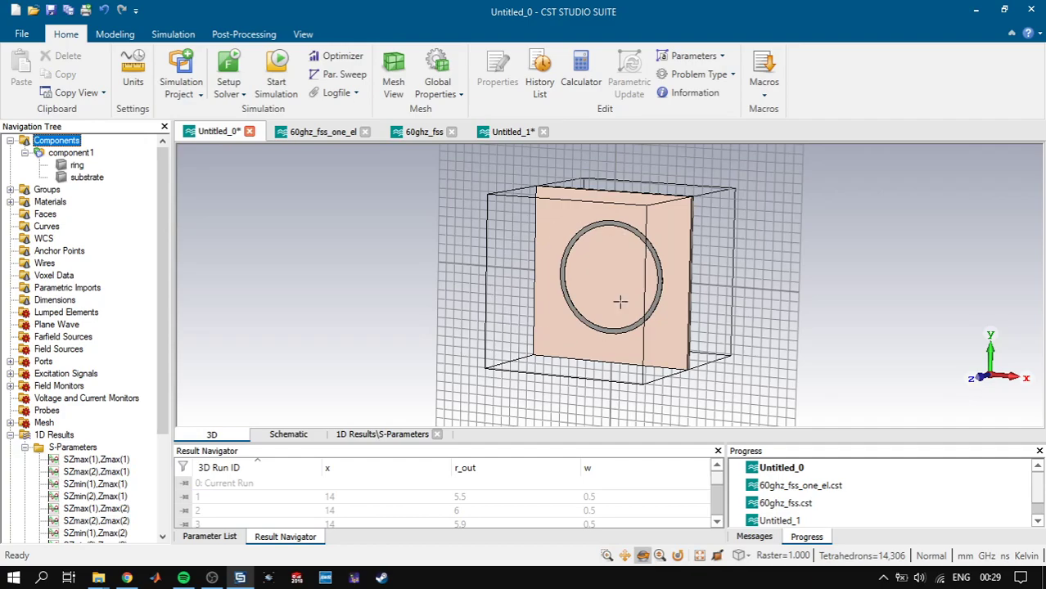
pyautogui.click(112, 459)
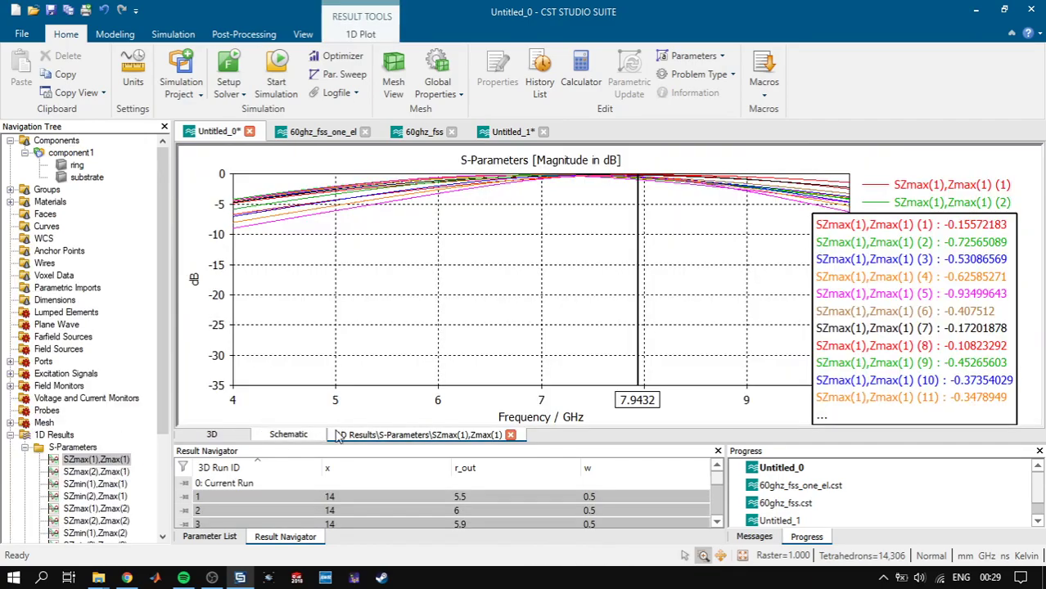
pyautogui.click(440, 511)
pyautogui.click(434, 497)
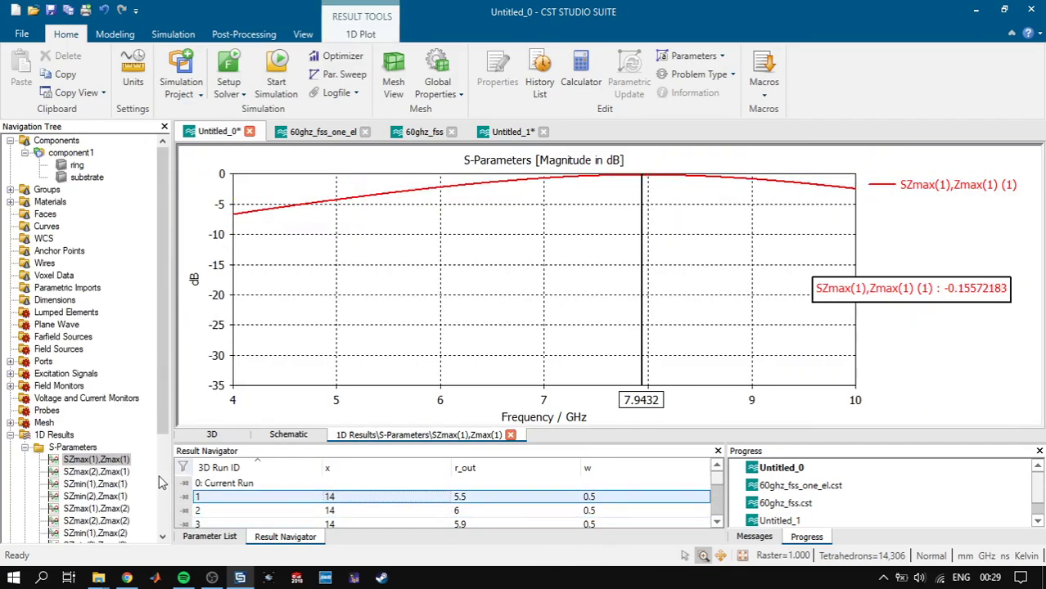
pyautogui.click(96, 484)
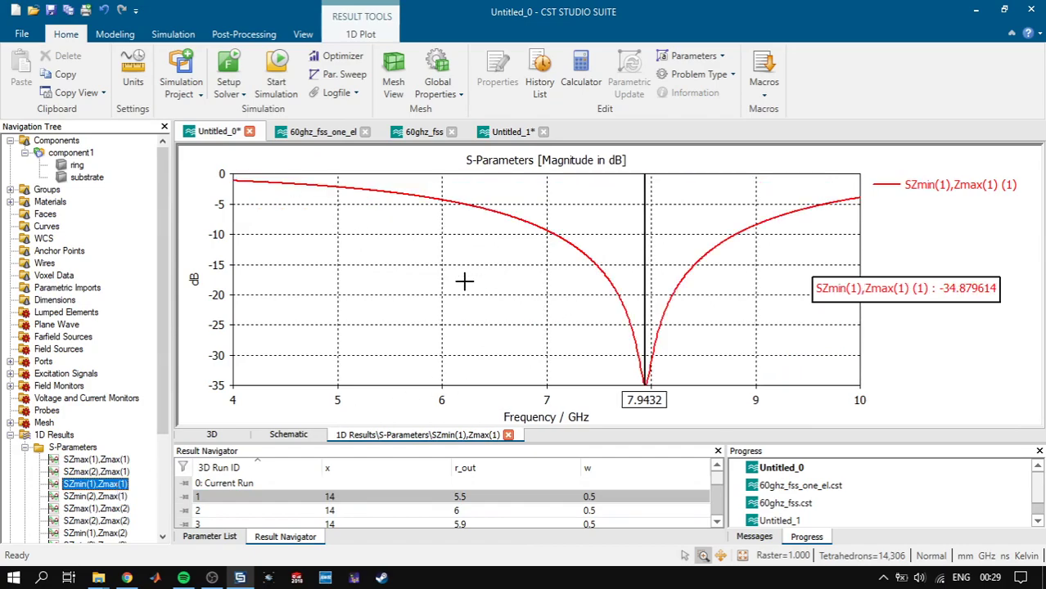
pyautogui.keyDown('ctrl'); pyautogui.click(106, 460); pyautogui.keyUp('ctrl')
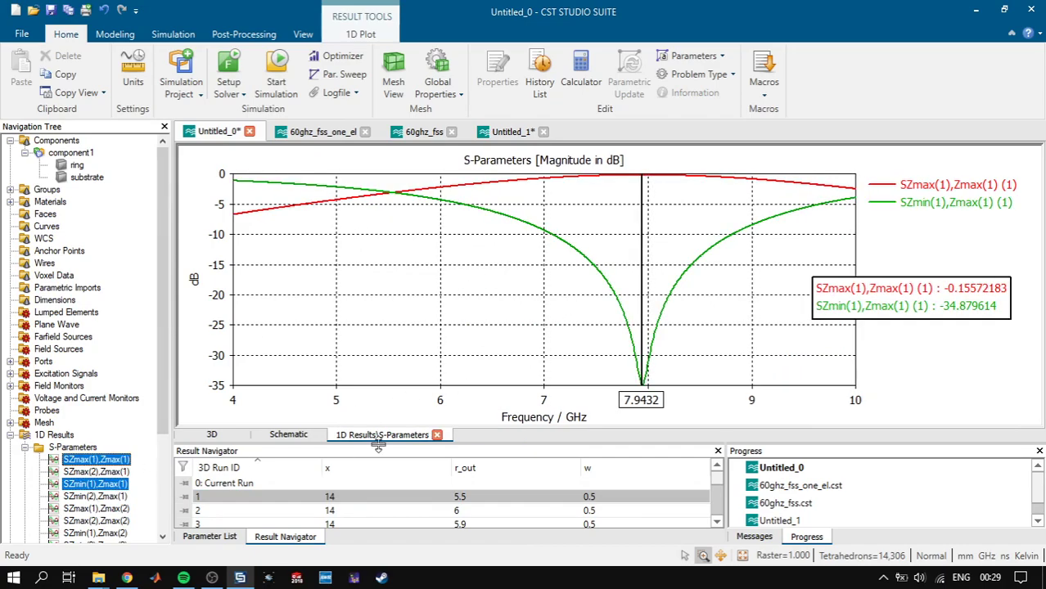
# - Move the axis marker to 7.5816 GHz and look through the parameter values of the other stored runs
pyautogui.click(646, 323)
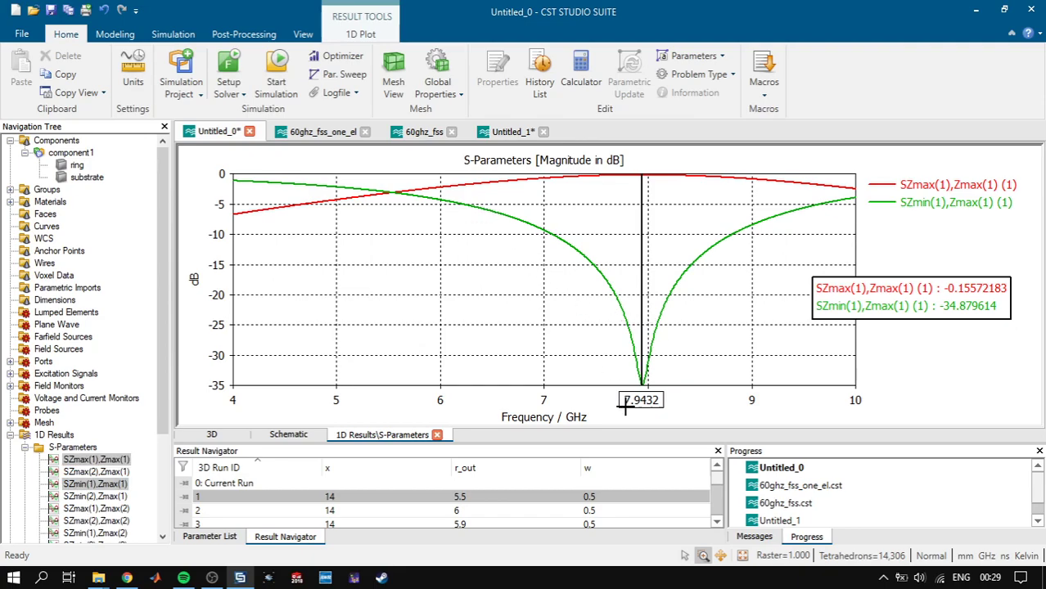
pyautogui.moveTo(647, 274)
pyautogui.mouseDown()
pyautogui.moveTo(387, 273)
pyautogui.moveTo(604, 273)
pyautogui.mouseUp()
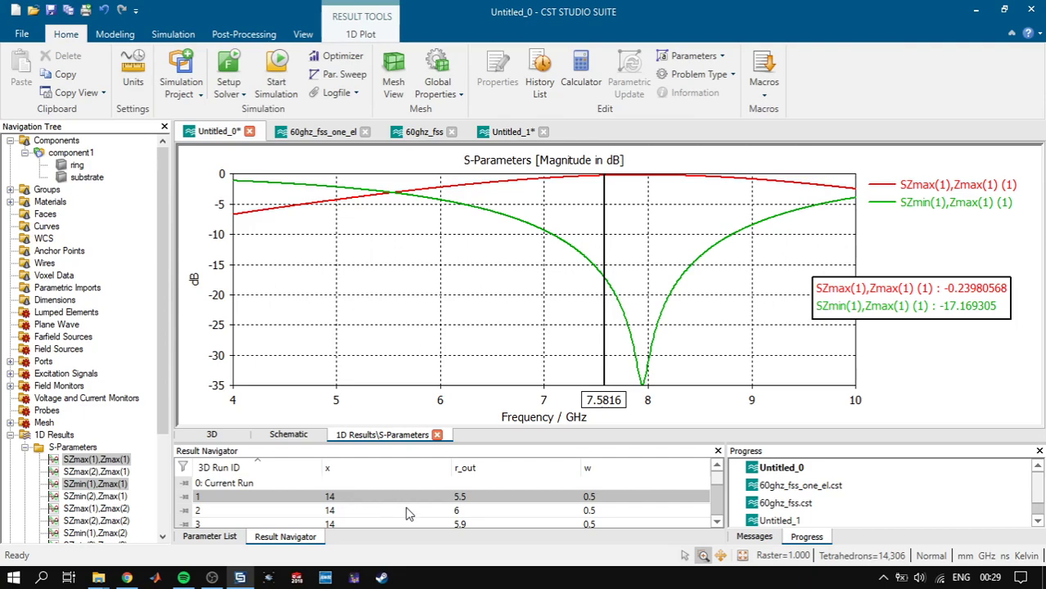
pyautogui.scroll(-1, 409, 513)
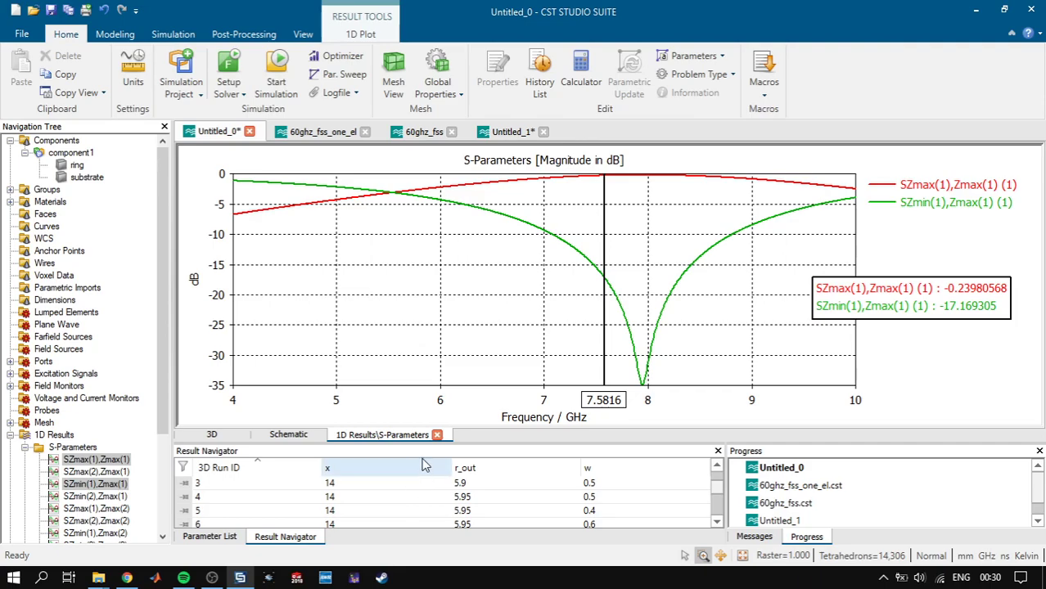
# - Enlarge the run list and compare the SZmax(1),Zmax(1) and SZmin(1),Zmax(1) curves of runs 5, 6 and 7 (w of 0.4, 0.6 and 0.8)
pyautogui.moveTo(427, 443); pyautogui.dragTo(430, 395)
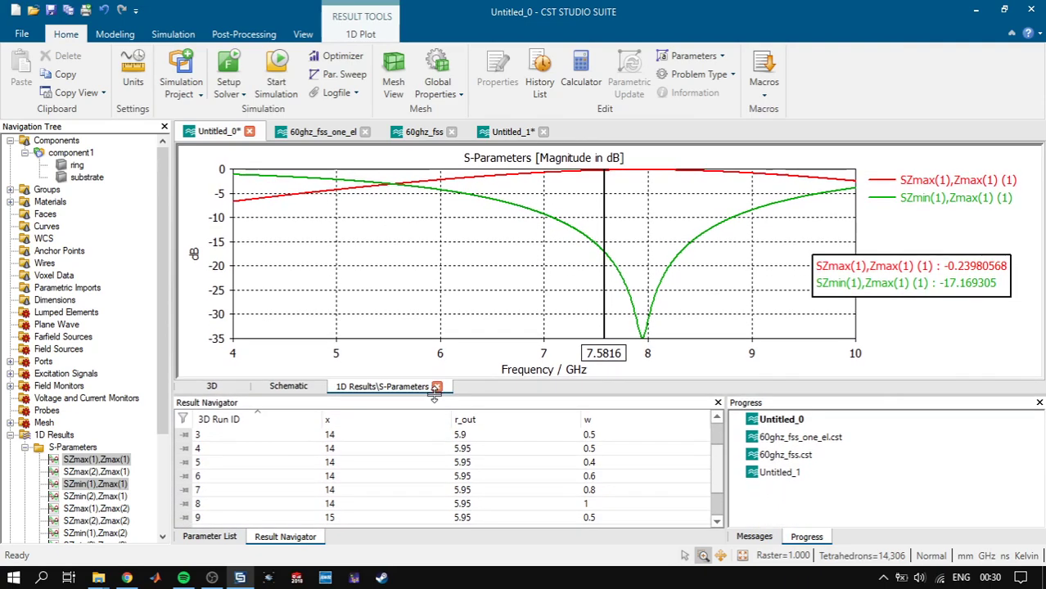
pyautogui.click(499, 464)
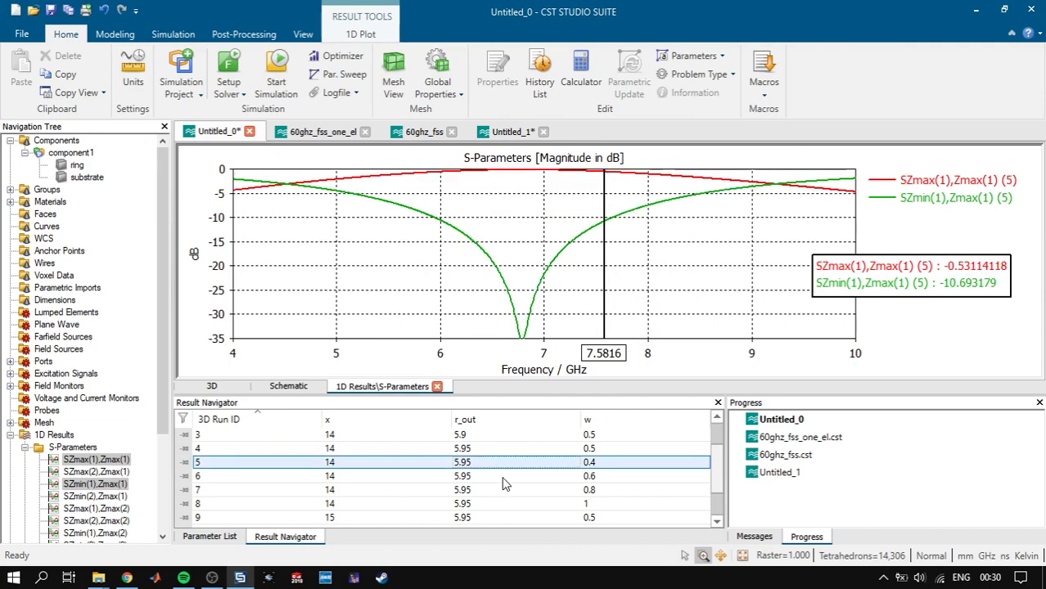
pyautogui.keyDown('shift'); pyautogui.click(505, 484); pyautogui.keyUp('shift')
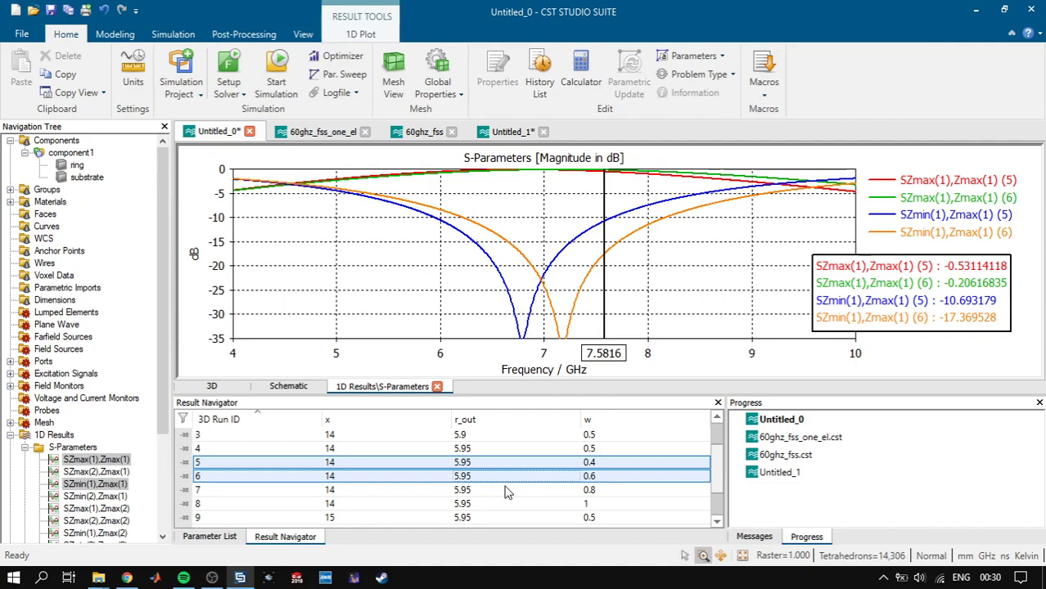
pyautogui.keyDown('shift'); pyautogui.click(506, 492); pyautogui.keyUp('shift')
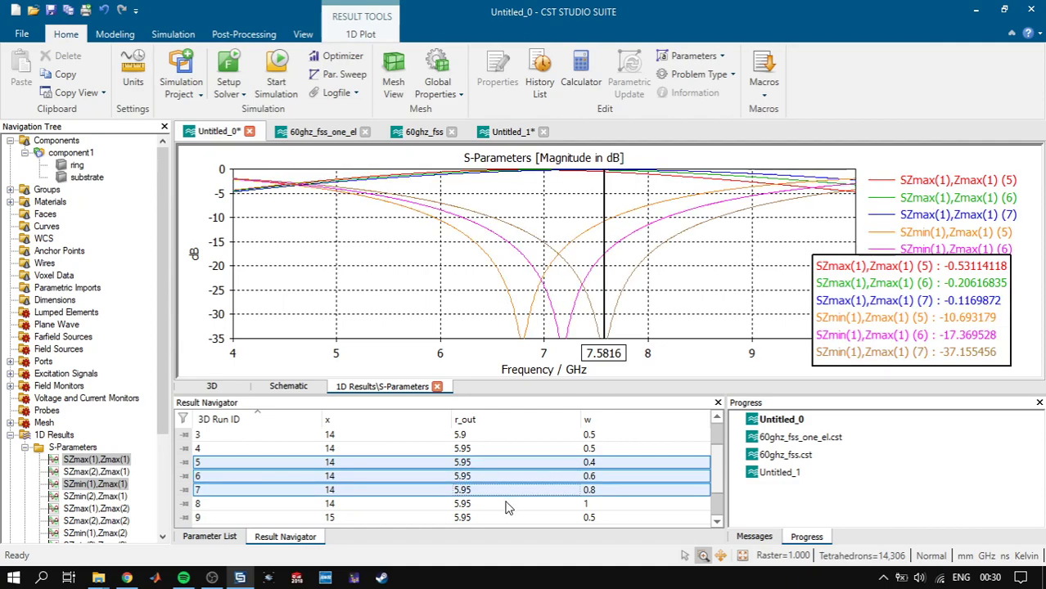
pyautogui.click(719, 285)
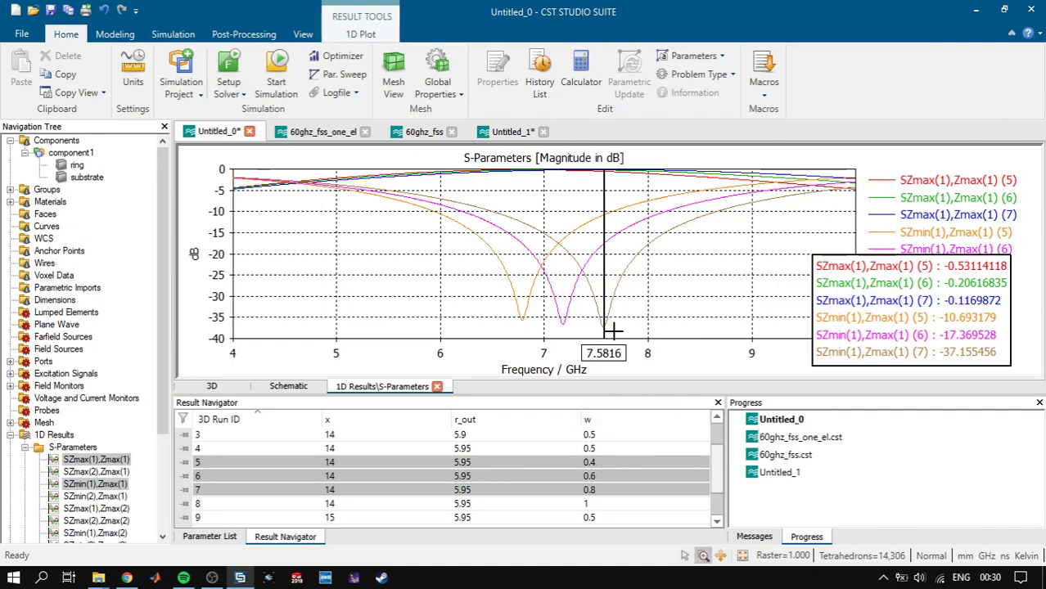
pyautogui.click(619, 466)
pyautogui.keyDown('ctrl'); pyautogui.click(616, 477); pyautogui.keyUp('ctrl')
pyautogui.keyDown('ctrl'); pyautogui.click(616, 490); pyautogui.keyUp('ctrl')
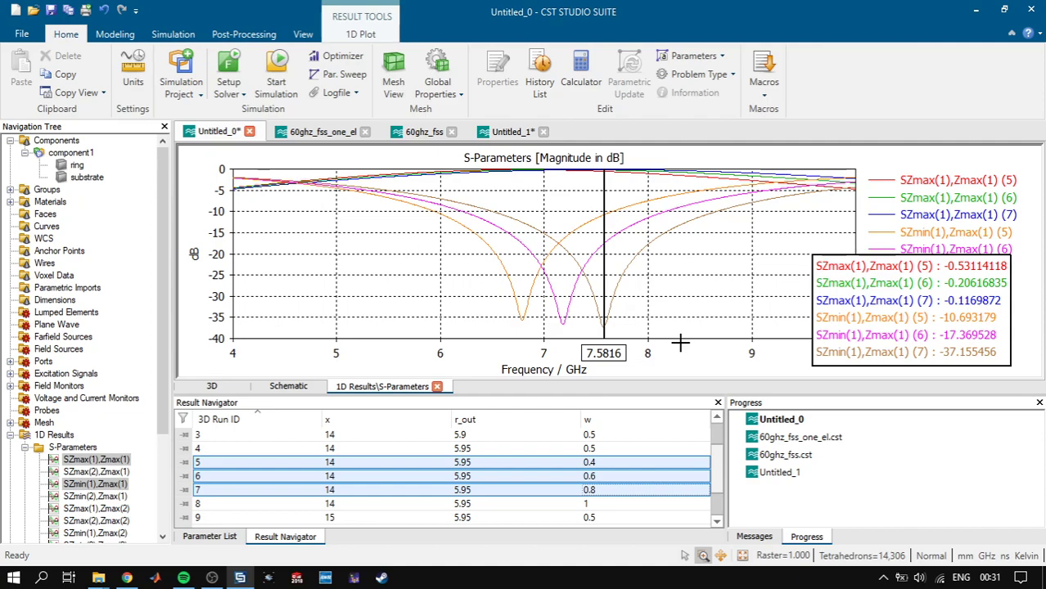
# - Plot SZmax(1),Zmax(1) and SZmin(1),Zmax(1) together for runs 9, 10 and 11, with x of 15, 16 and 17
pyautogui.scroll(-1, 664, 475)
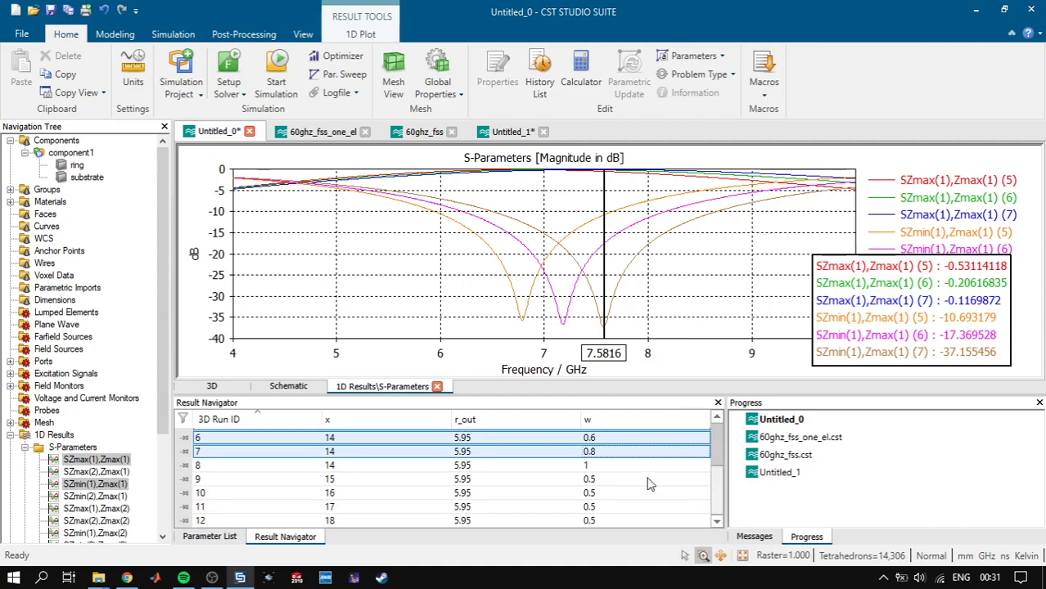
pyautogui.click(605, 483)
pyautogui.keyDown('shift'); pyautogui.click(573, 493); pyautogui.keyUp('shift')
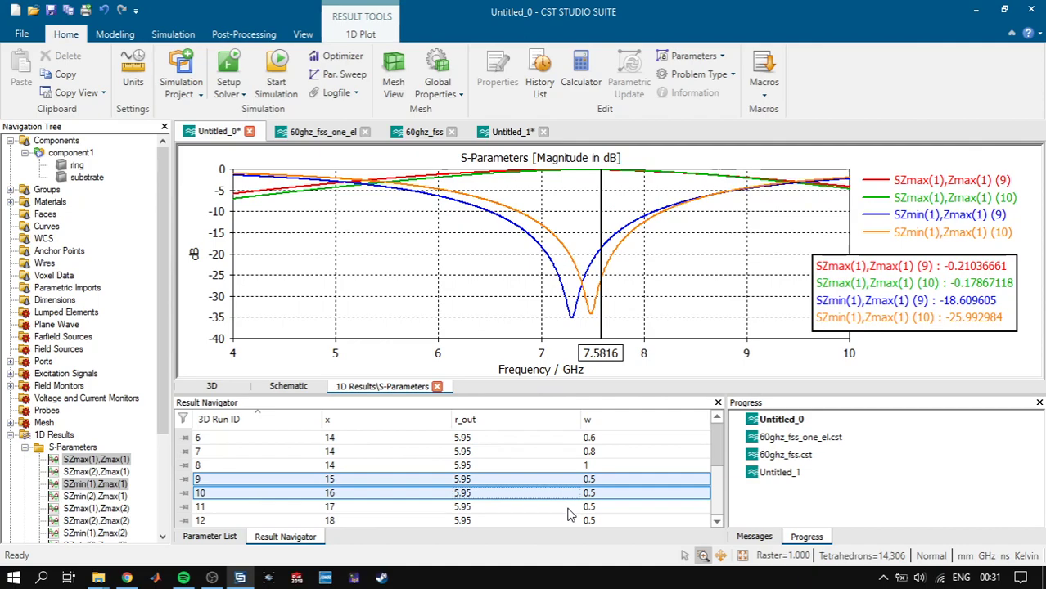
pyautogui.keyDown('shift'); pyautogui.click(571, 506); pyautogui.keyUp('shift')
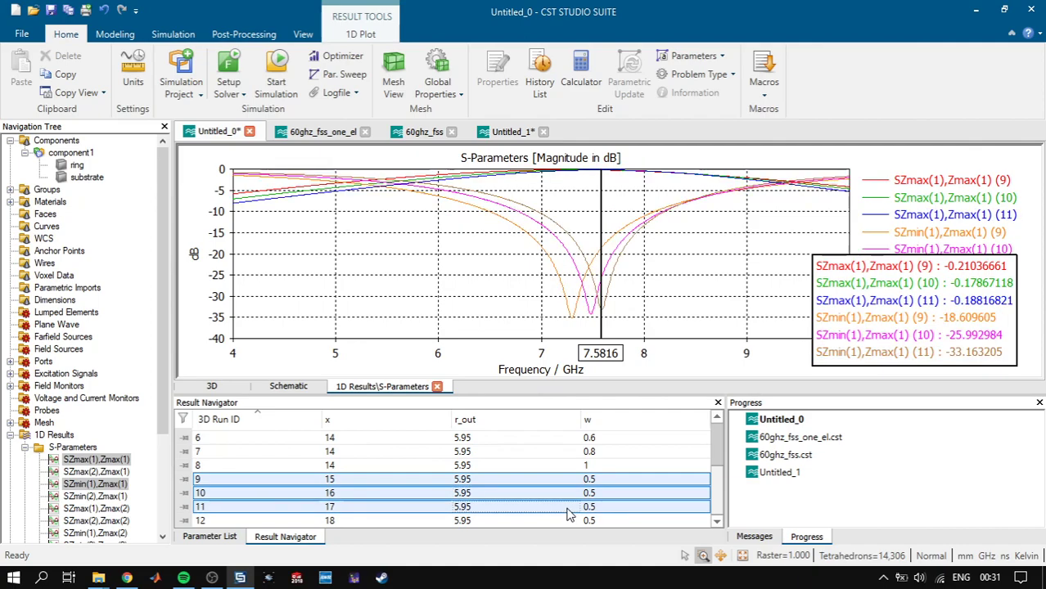
# - Examine SZmax(1),Zmax(1) and SZmin(1),Zmax(1) separately for runs 9 to 11
pyautogui.click(121, 461)
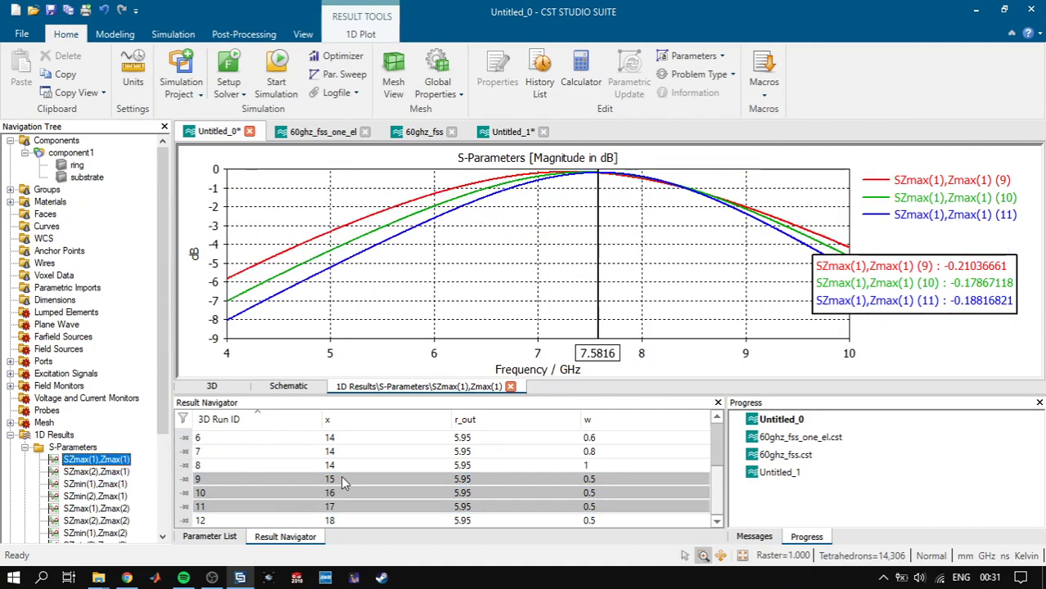
pyautogui.click(122, 484)
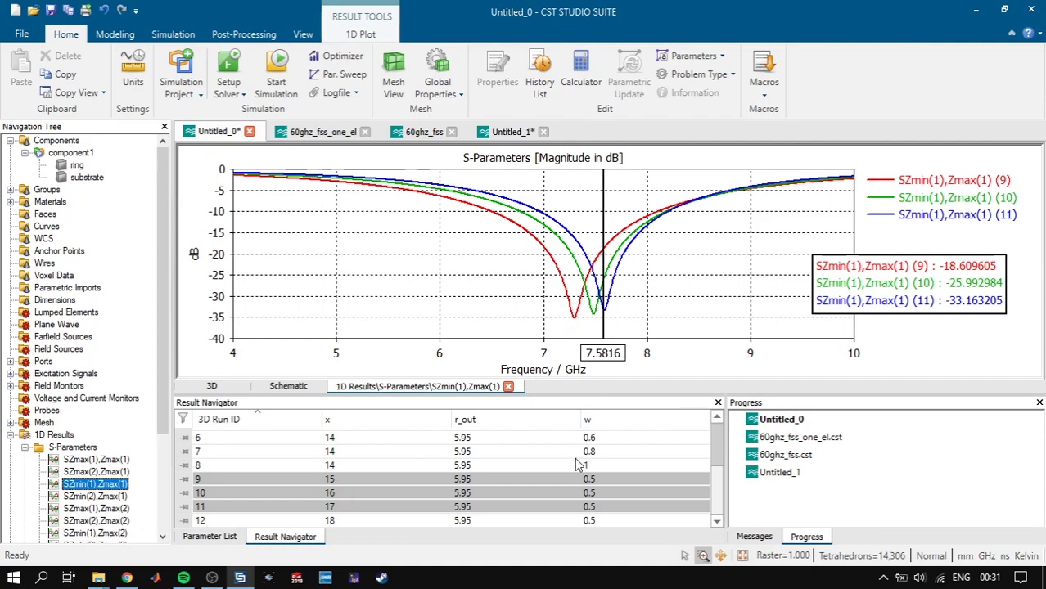
pyautogui.scroll(1, 720, 491)
pyautogui.scroll(-1, 721, 491)
# - View the ring unit cell model at a tilted angle and enlarge its viewing area
pyautogui.click(65, 141)
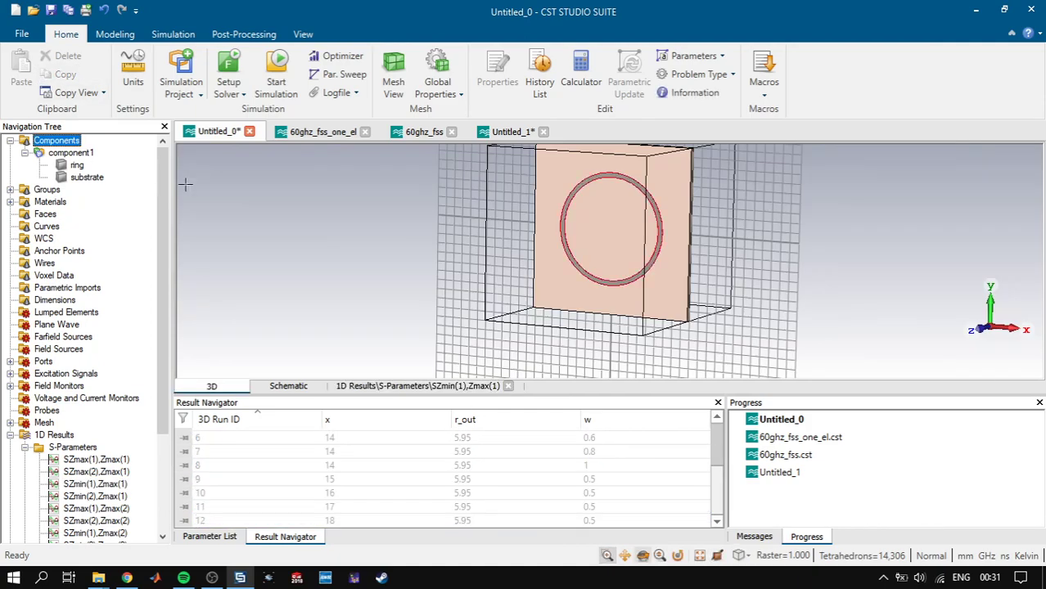
pyautogui.moveTo(614, 225); pyautogui.dragTo(694, 329)
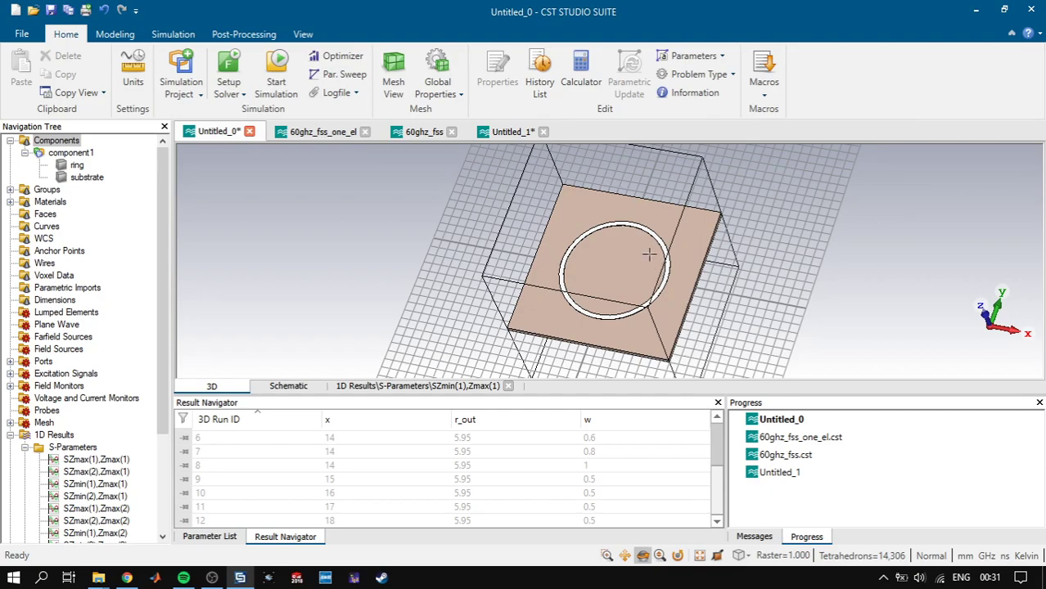
pyautogui.moveTo(602, 394); pyautogui.dragTo(597, 435)
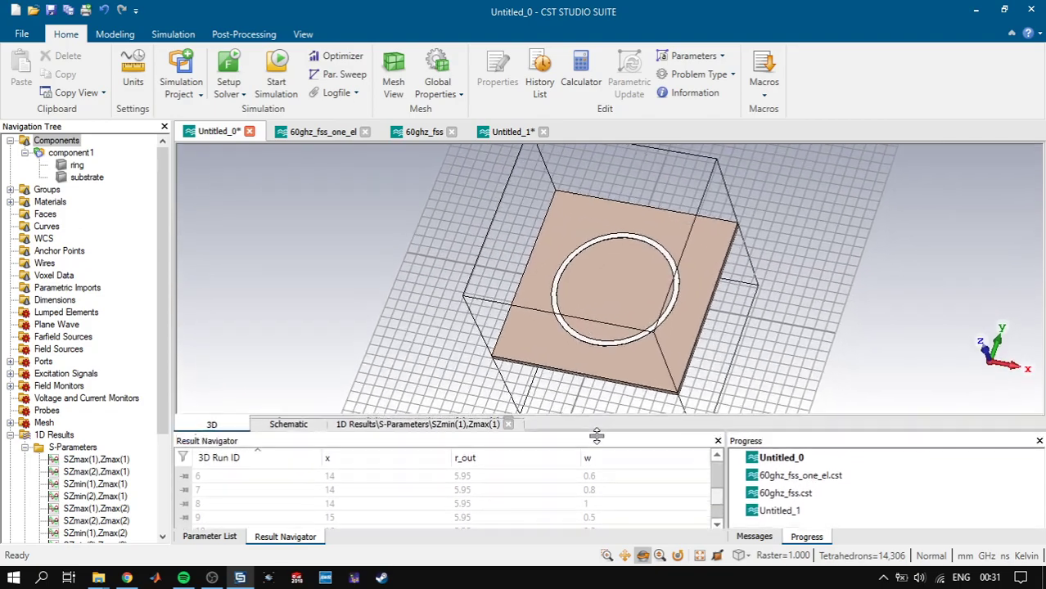
# - Switch to the 60ghz_fss_one_el project and inspect its split-ring slot element from oblique angles
pyautogui.click(424, 135)
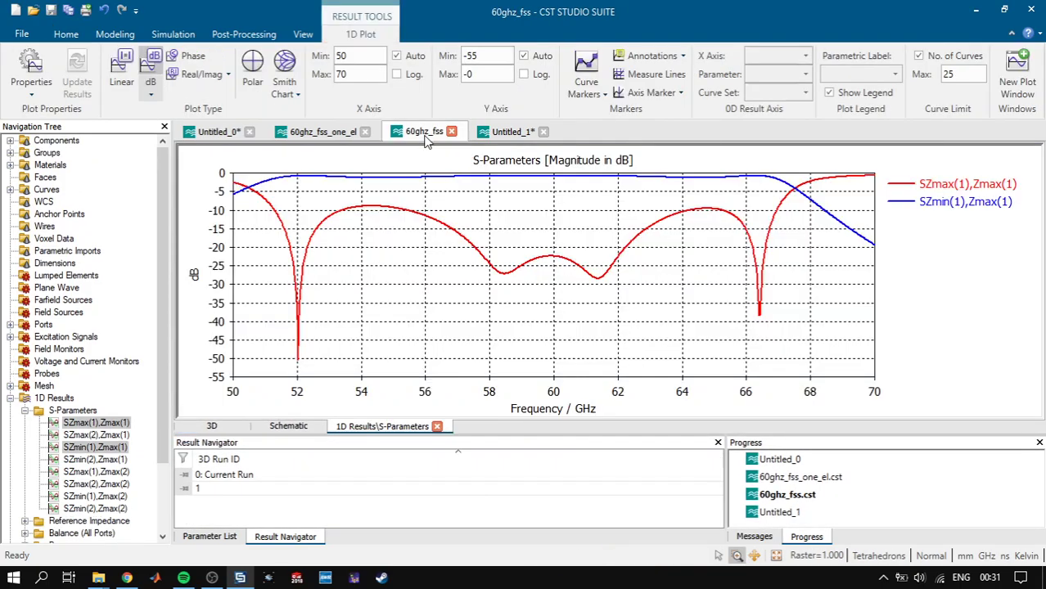
pyautogui.click(357, 131)
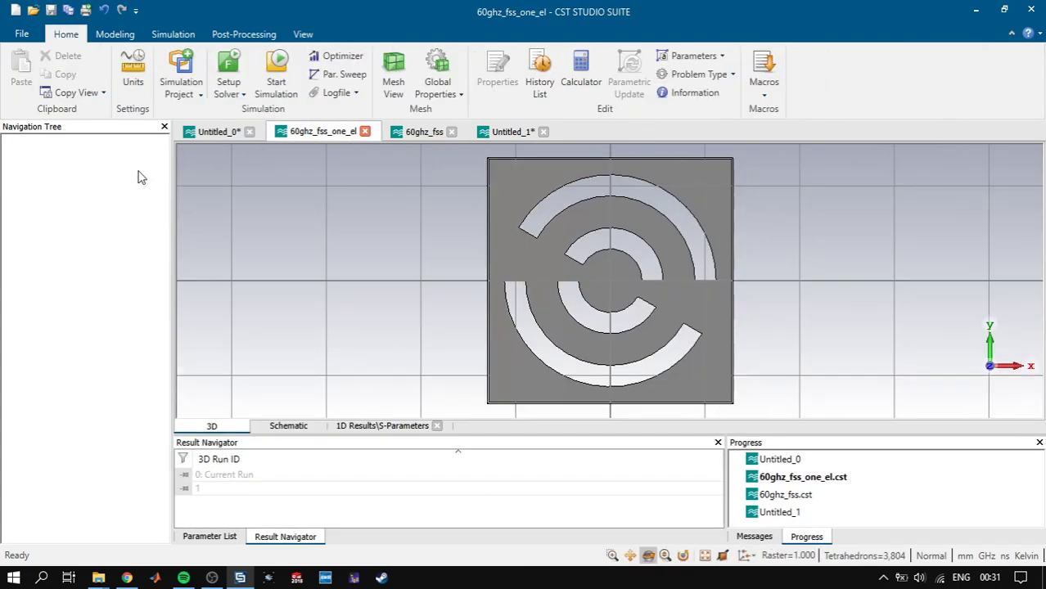
pyautogui.moveTo(572, 303)
pyautogui.mouseDown()
pyautogui.moveTo(538, 214)
pyautogui.moveTo(612, 250)
pyautogui.moveTo(717, 274)
pyautogui.moveTo(743, 220)
pyautogui.moveTo(725, 232)
pyautogui.mouseUp()
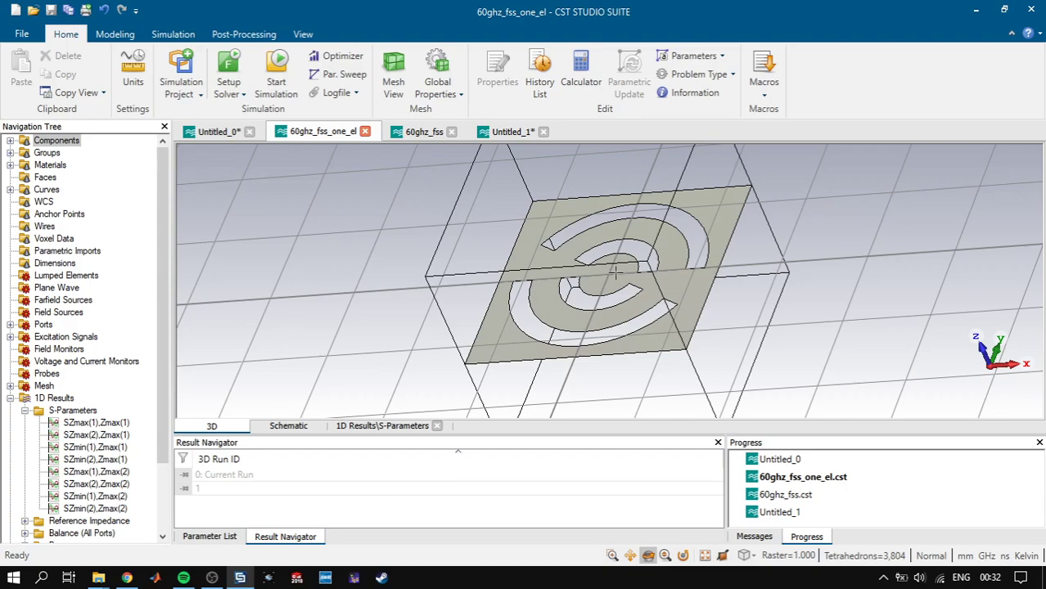
pyautogui.moveTo(548, 246); pyautogui.dragTo(580, 195)
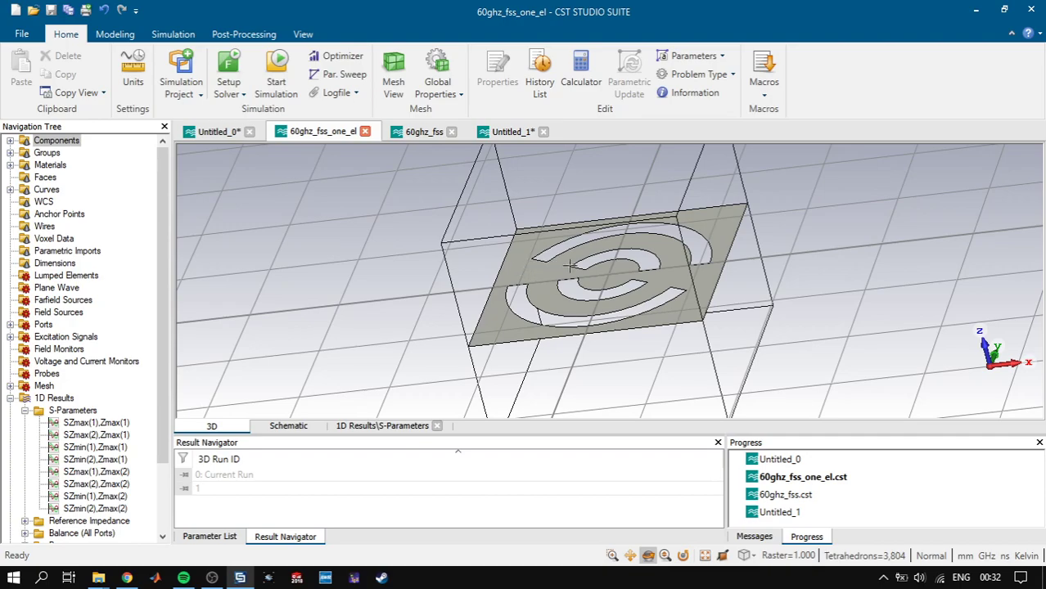
pyautogui.moveTo(611, 264); pyautogui.dragTo(542, 308)
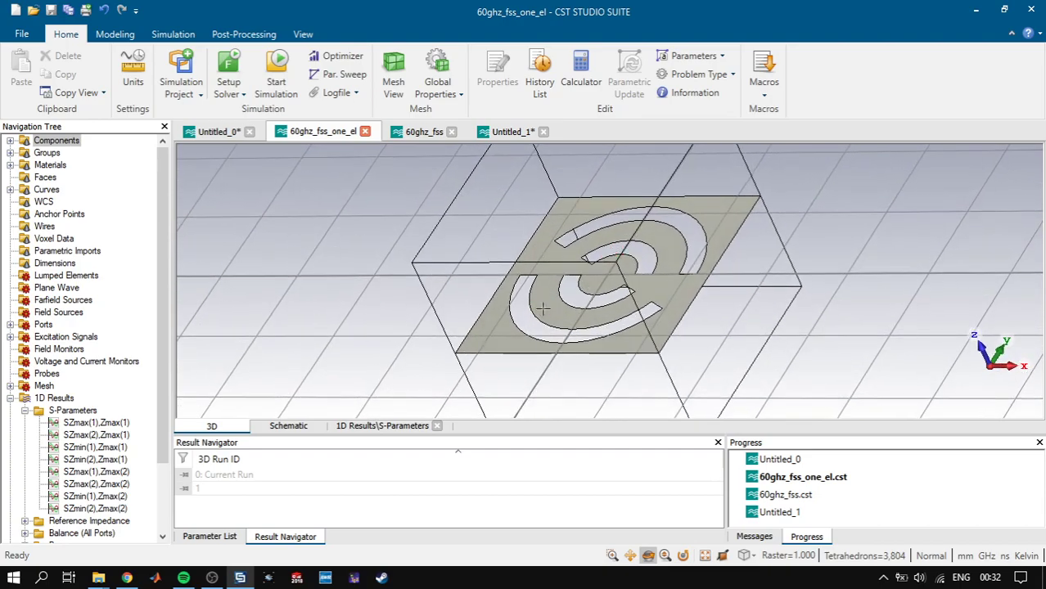
# - Return to Untitled_0, plot SZmax(1),Zmax(1) and SZmin(1),Zmax(1) together for run 1, and move the axis marker to 7.9653 GHz
pyautogui.click(230, 132)
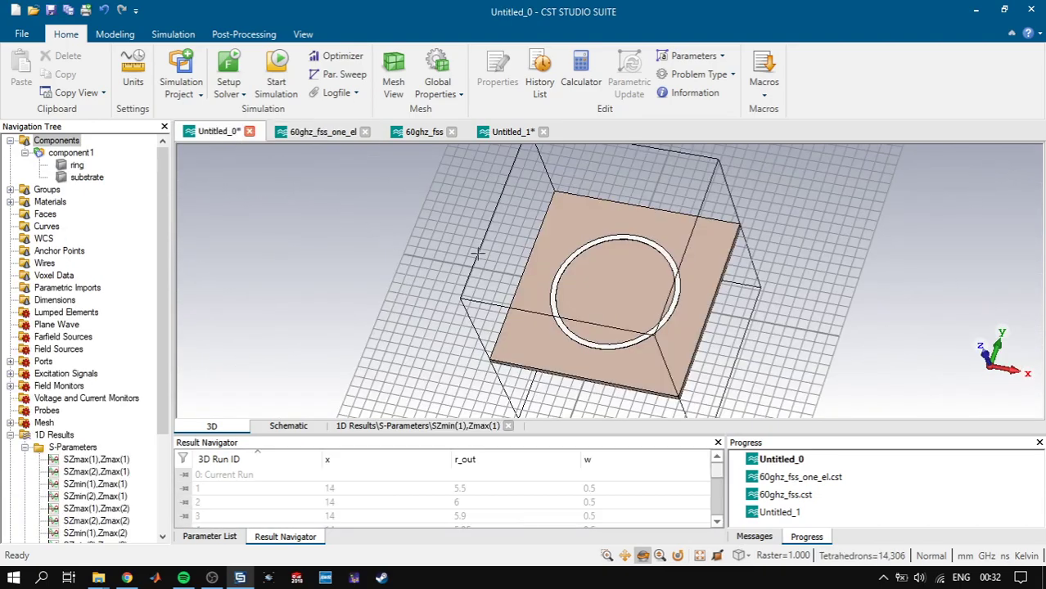
pyautogui.moveTo(643, 276); pyautogui.dragTo(636, 337)
pyautogui.moveTo(162, 348); pyautogui.dragTo(162, 409)
pyautogui.click(96, 375)
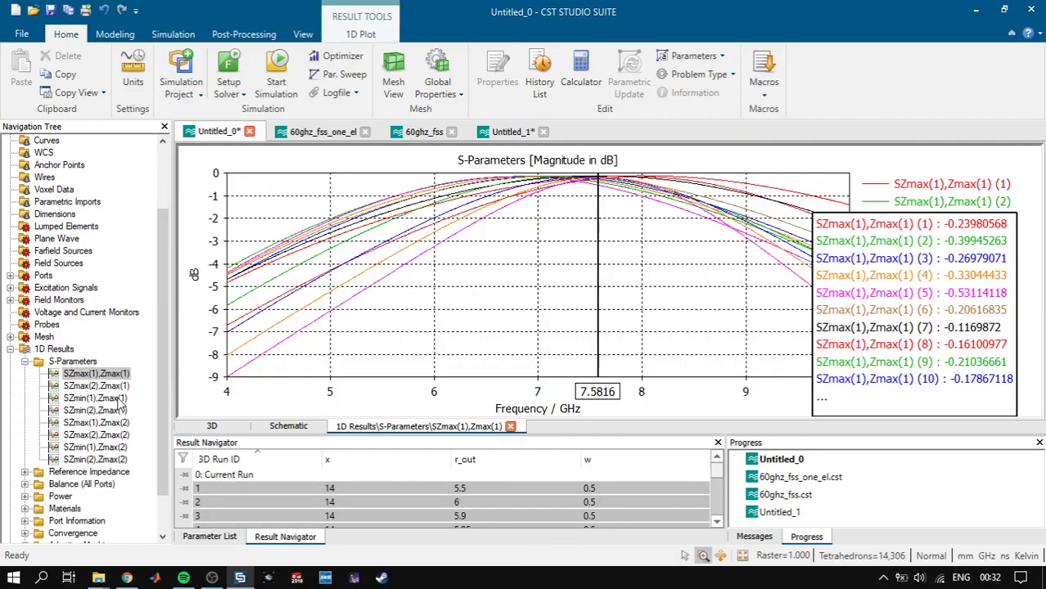
pyautogui.click(121, 398)
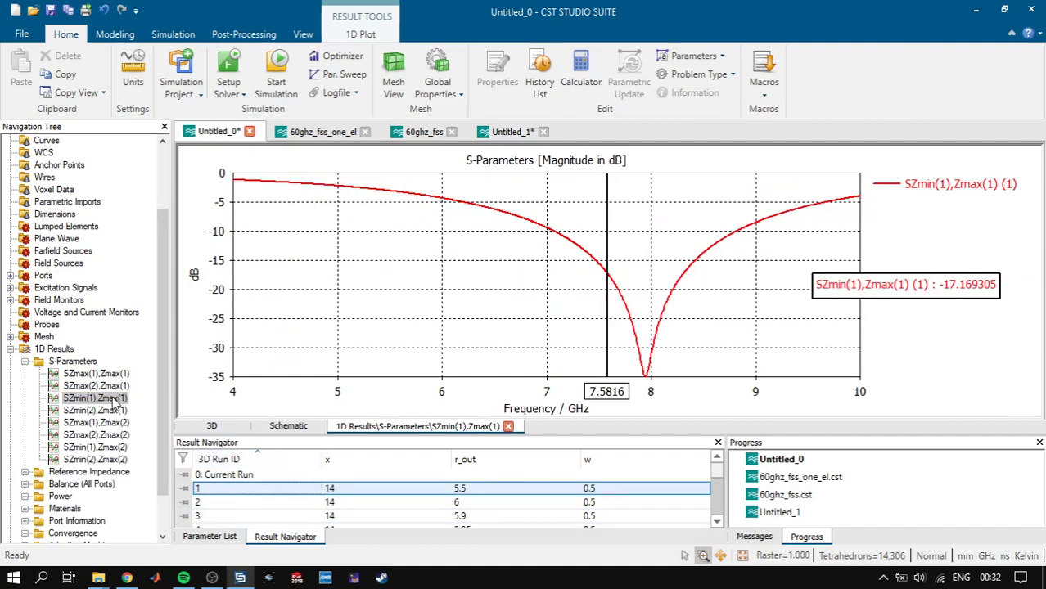
pyautogui.keyDown('ctrl'); pyautogui.click(119, 375); pyautogui.keyUp('ctrl')
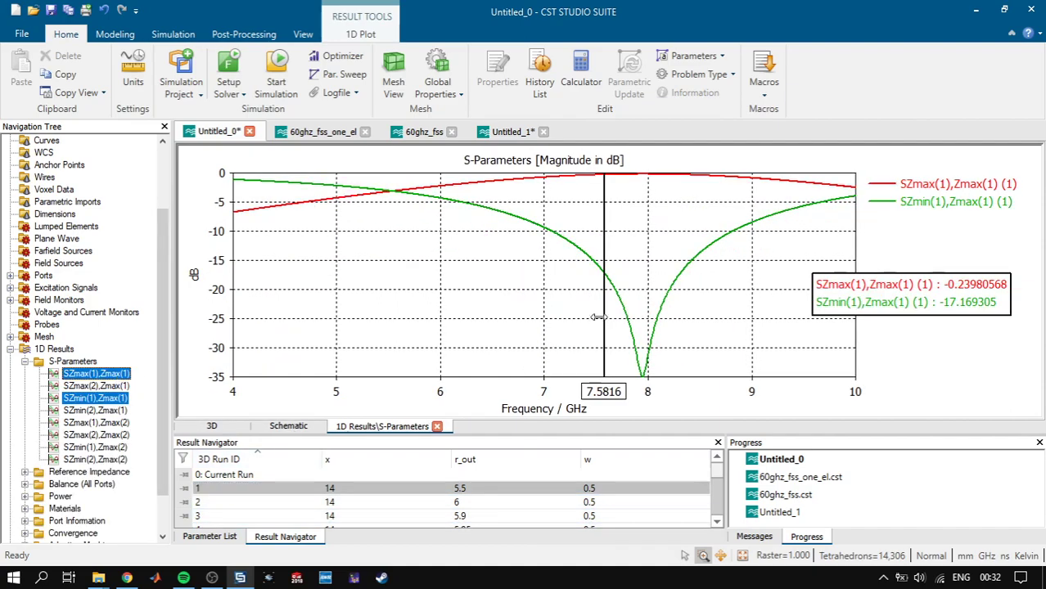
pyautogui.moveTo(632, 292); pyautogui.dragTo(647, 295)
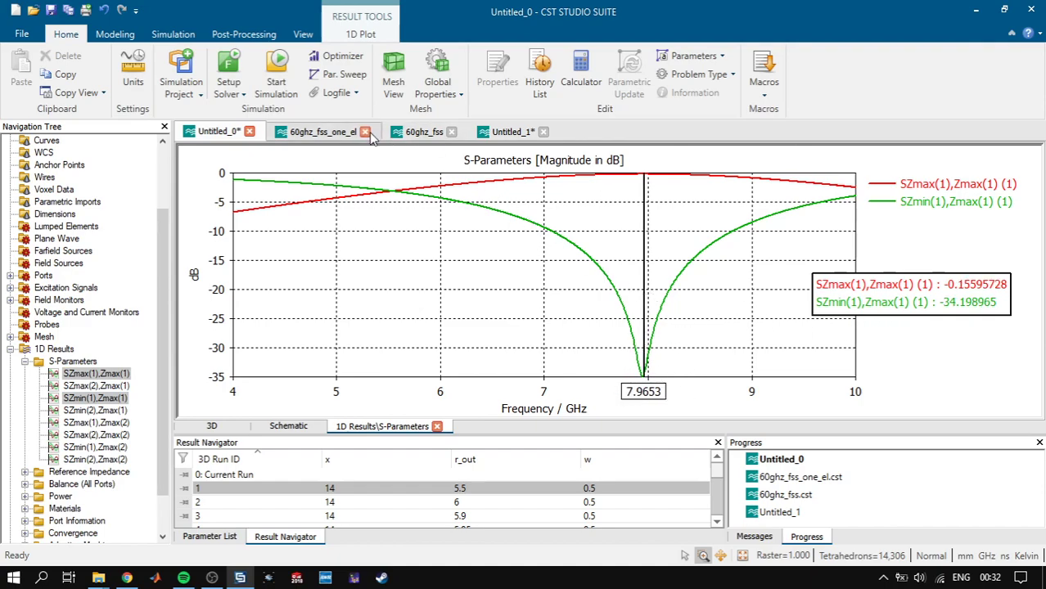
# - Plot SZmax(1),Zmax(1) and SZmin(1),Zmax(1) together for the 60ghz_fss_one_el project
pyautogui.click(323, 132)
pyautogui.scroll(-1, 140, 381)
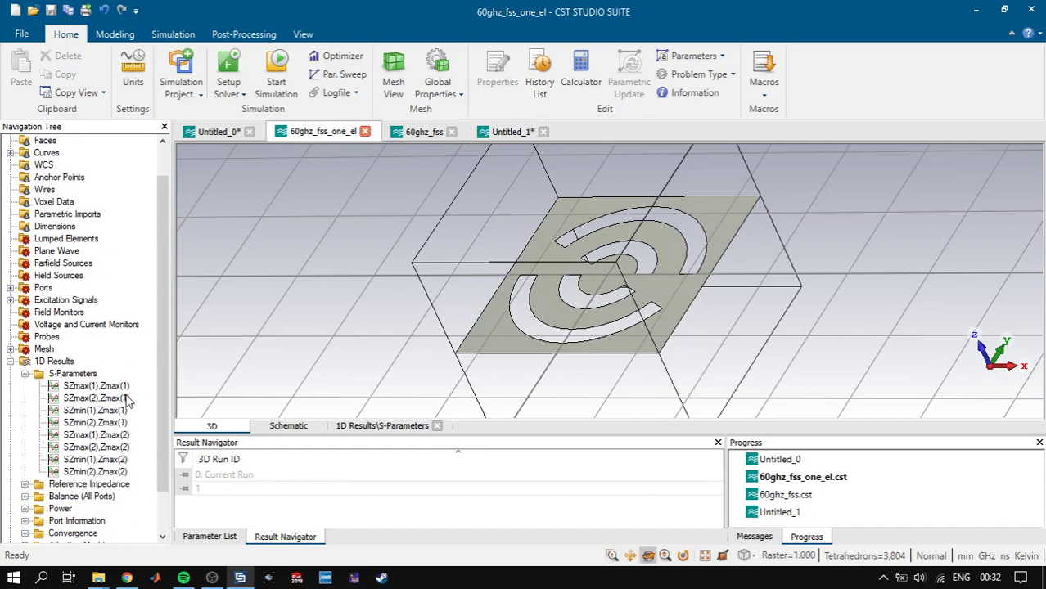
pyautogui.click(123, 388)
pyautogui.keyDown('ctrl'); pyautogui.click(120, 413); pyautogui.keyUp('ctrl')
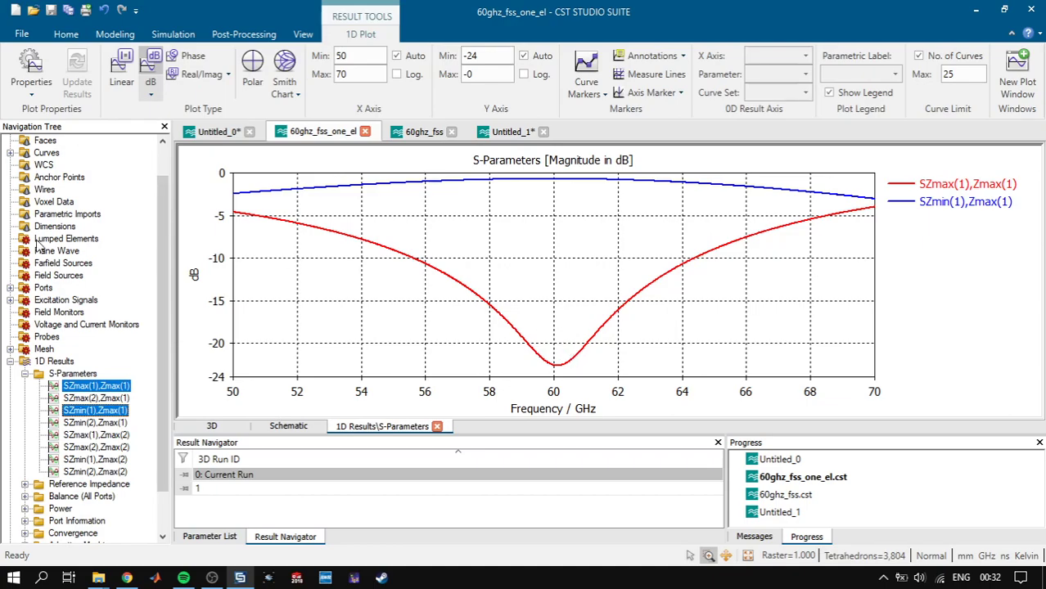
# - Examine the single-element model, its SZmax(1),Zmax(1) curve alone, and the slot geometry again from other angles
pyautogui.scroll(1, 41, 247)
pyautogui.click(57, 140)
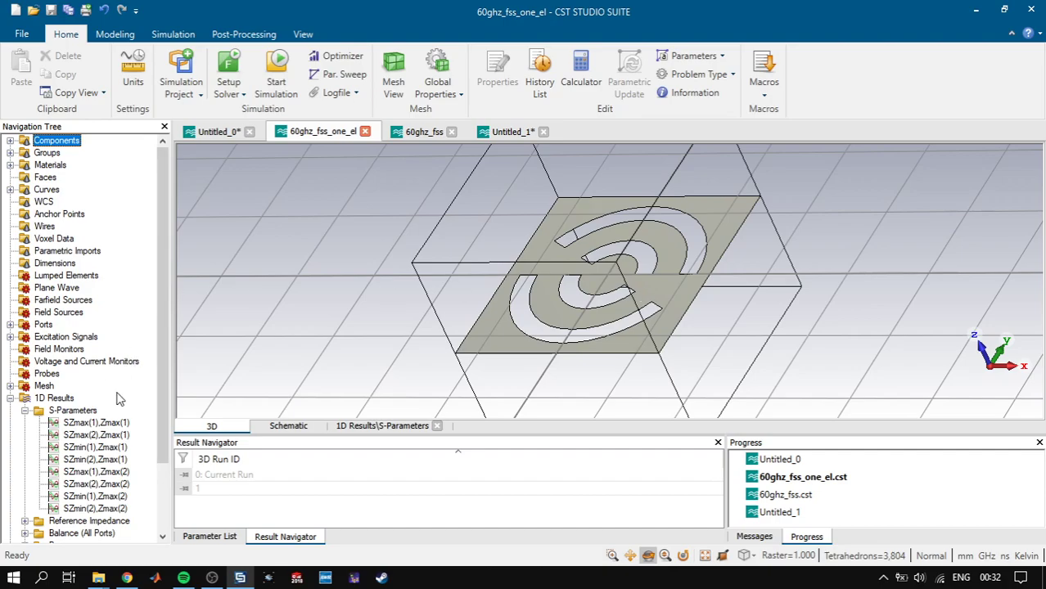
pyautogui.click(115, 423)
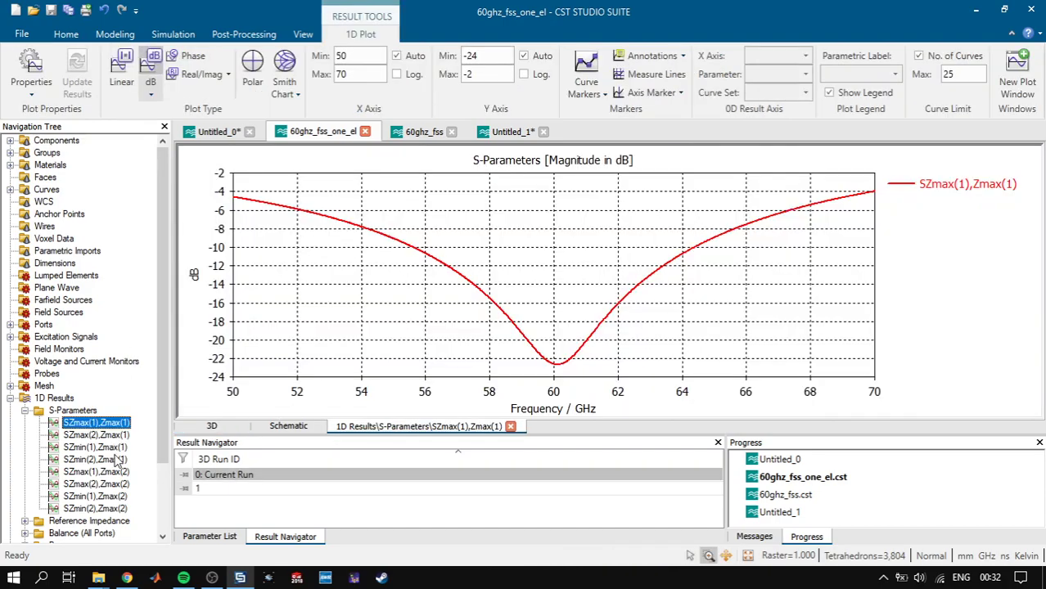
pyautogui.click(51, 140)
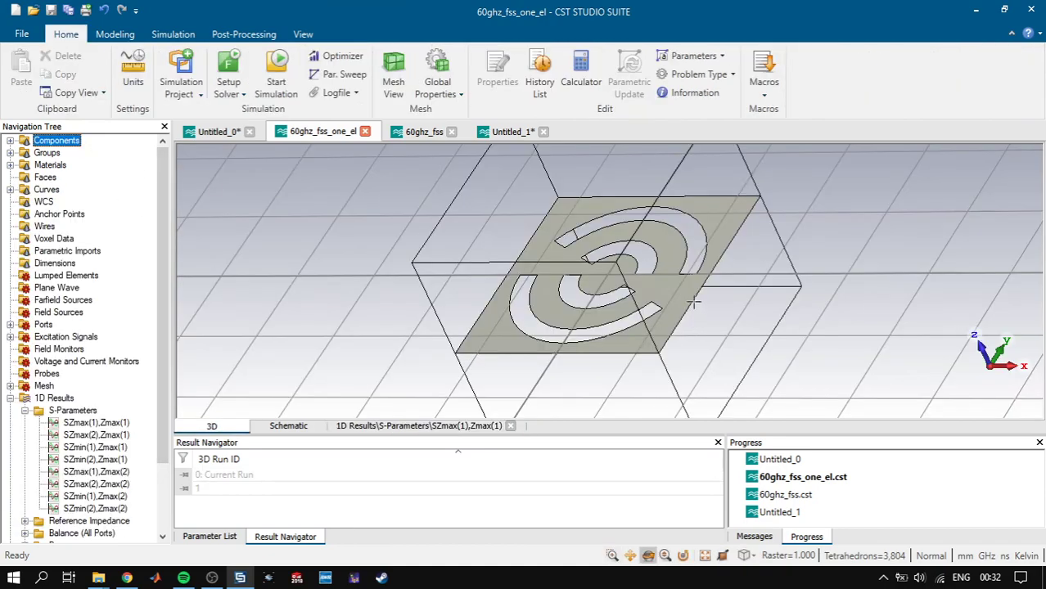
pyautogui.moveTo(693, 299); pyautogui.dragTo(571, 284)
pyautogui.moveTo(501, 262)
pyautogui.mouseDown()
pyautogui.moveTo(519, 217)
pyautogui.moveTo(527, 279)
pyautogui.mouseUp()
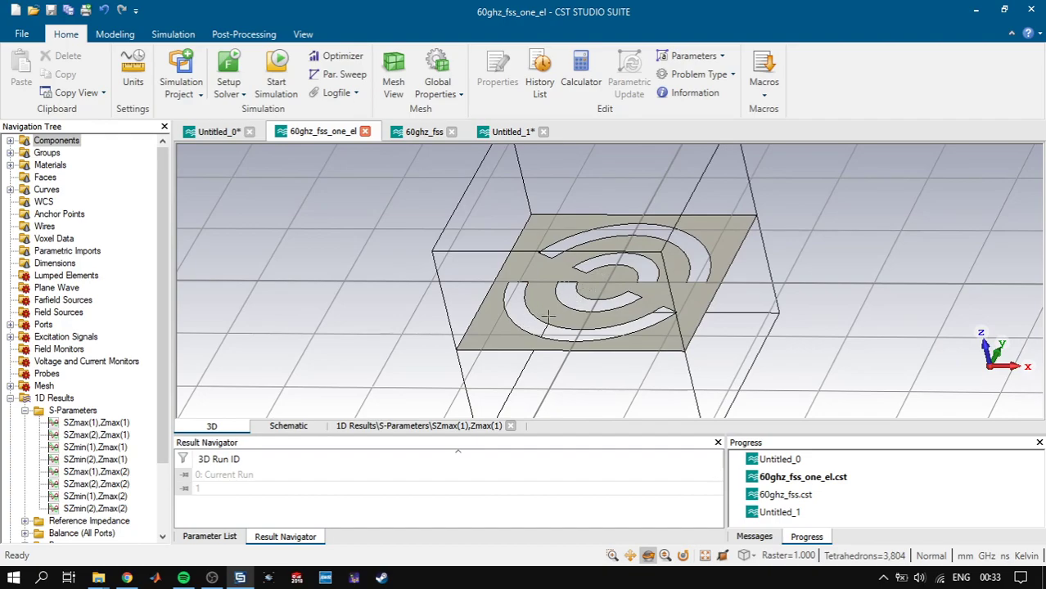
# - In the 60ghz_fss project, inspect the four-layer model from the side and plot SZmax(1),Zmax(1) with SZmin(1),Zmax(1)
pyautogui.click(419, 134)
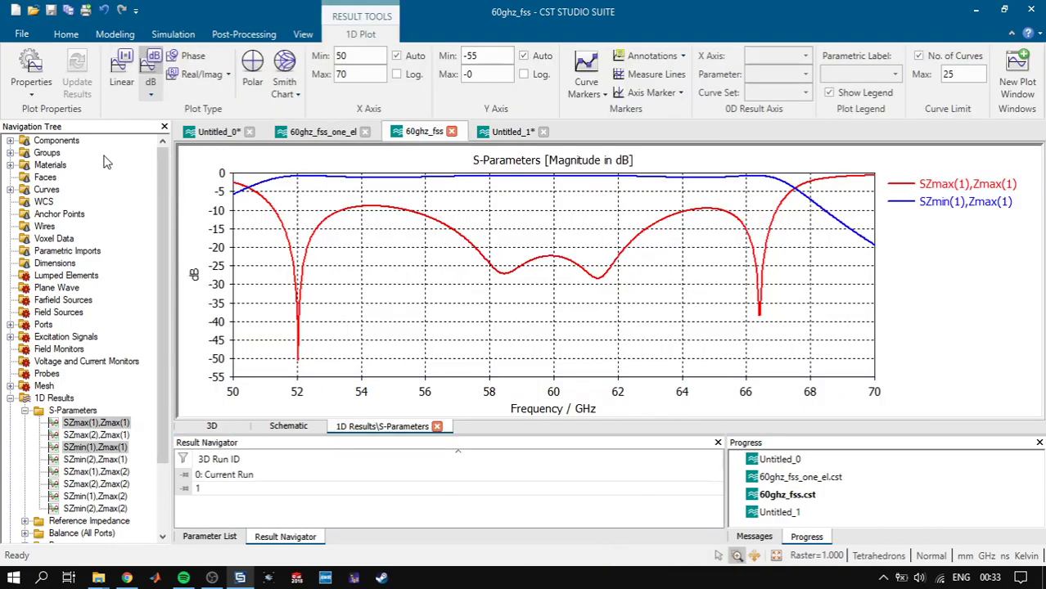
pyautogui.click(70, 143)
pyautogui.moveTo(560, 314); pyautogui.dragTo(419, 311)
pyautogui.moveTo(591, 325); pyautogui.dragTo(599, 281)
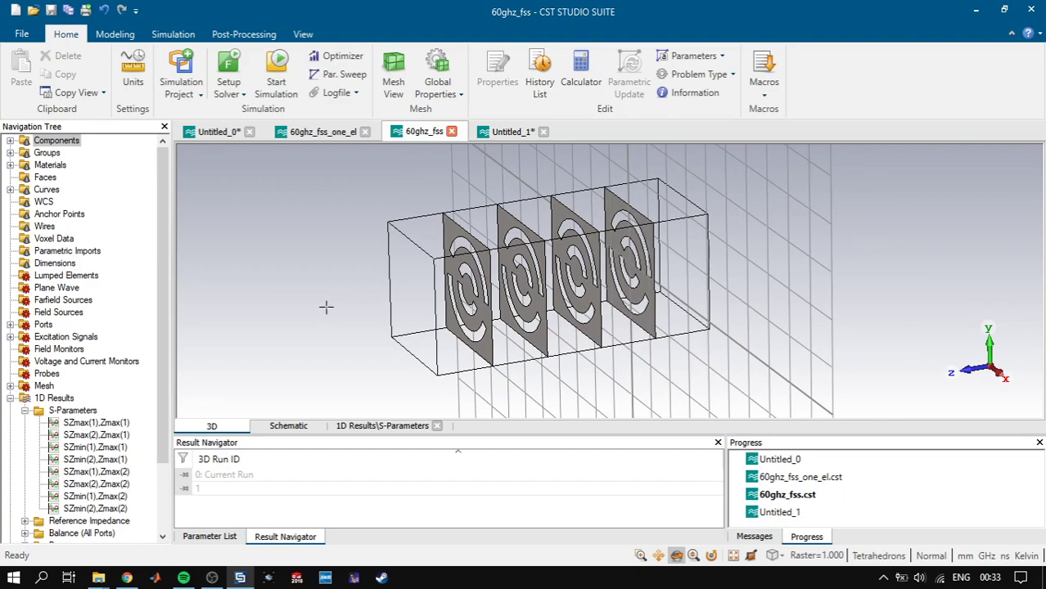
pyautogui.click(86, 423)
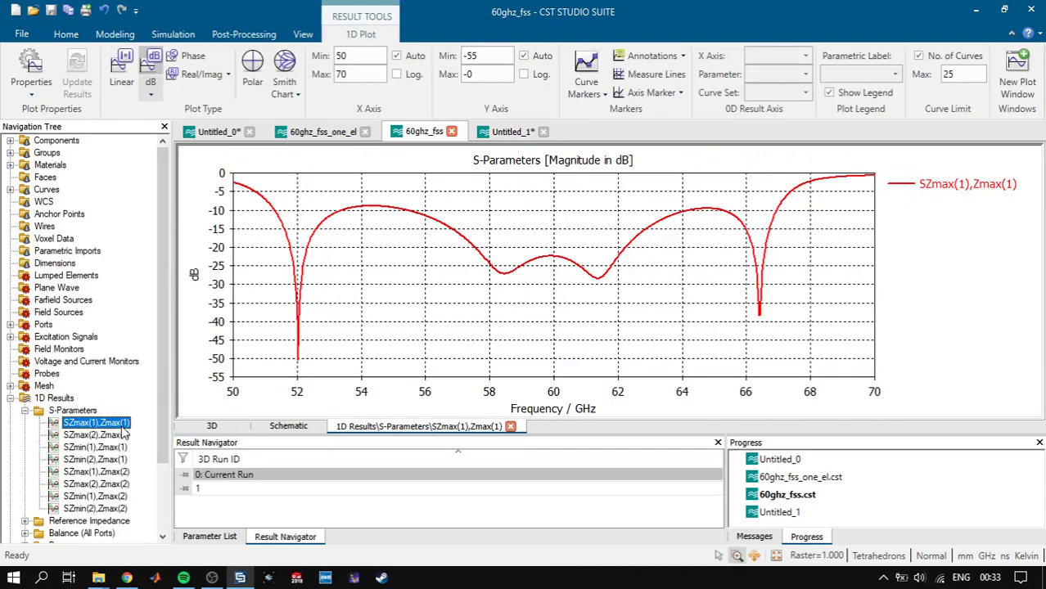
pyautogui.keyDown('ctrl'); pyautogui.click(109, 449); pyautogui.keyUp('ctrl')
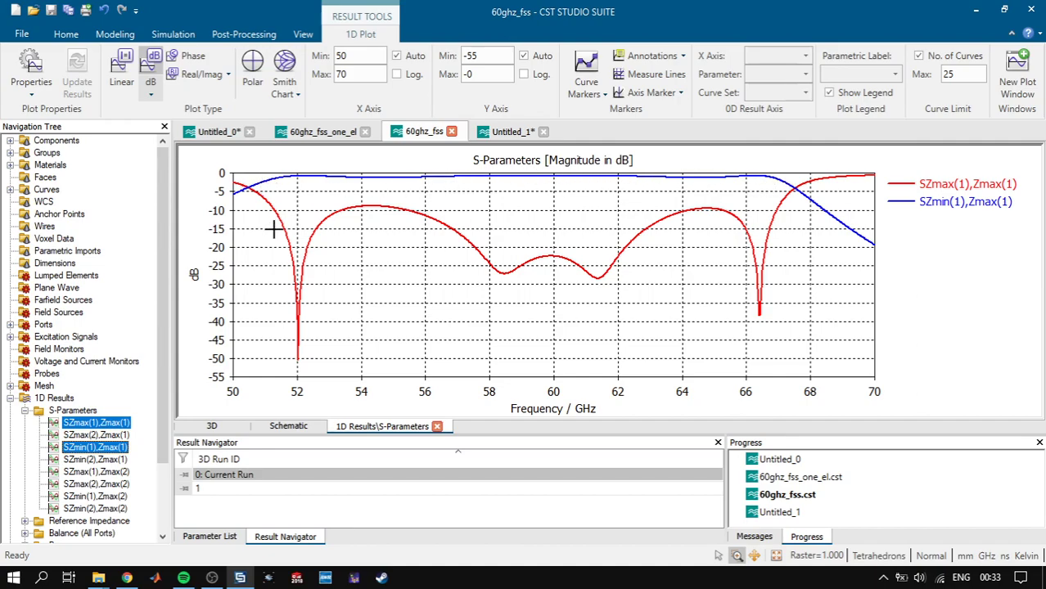
# - View the four-layer stack of slotted elements again at an oblique angle that shows the front faces
pyautogui.click(38, 143)
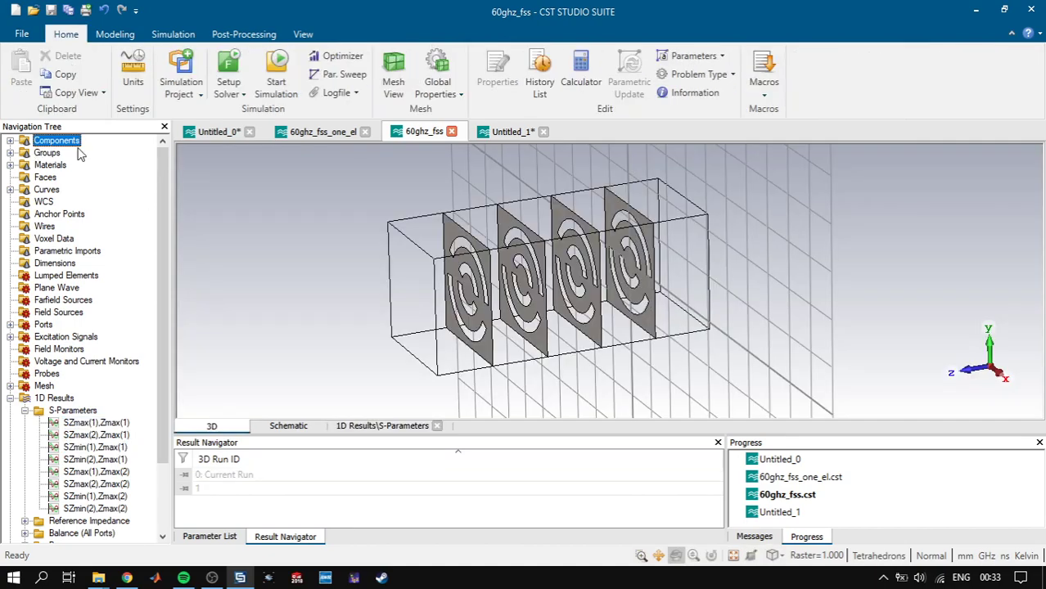
pyautogui.moveTo(680, 239); pyautogui.dragTo(488, 377)
pyautogui.moveTo(645, 281); pyautogui.dragTo(816, 278)
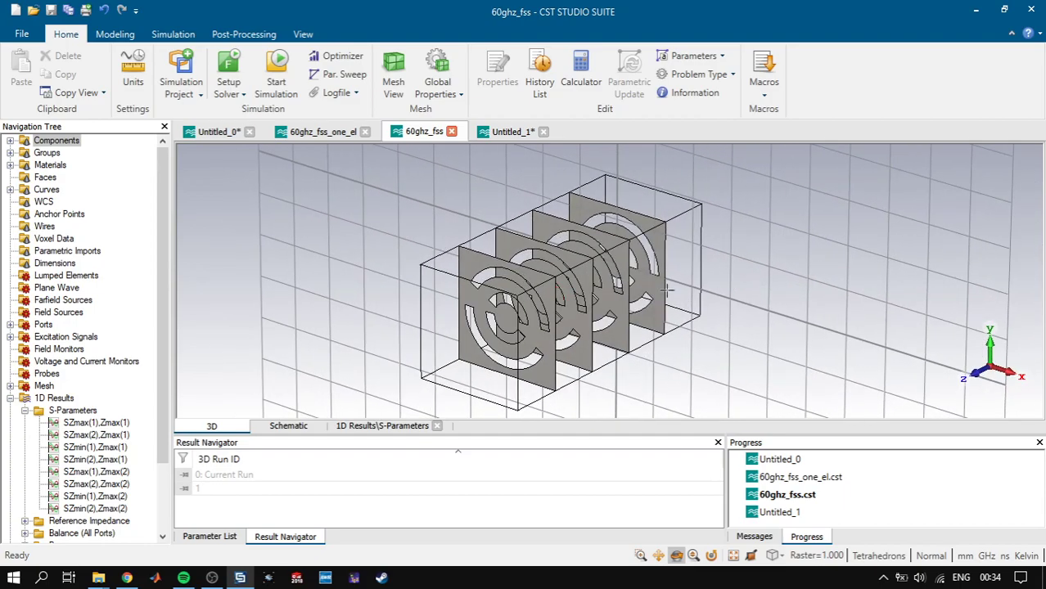
pyautogui.moveTo(661, 291); pyautogui.dragTo(670, 283, button='middle')
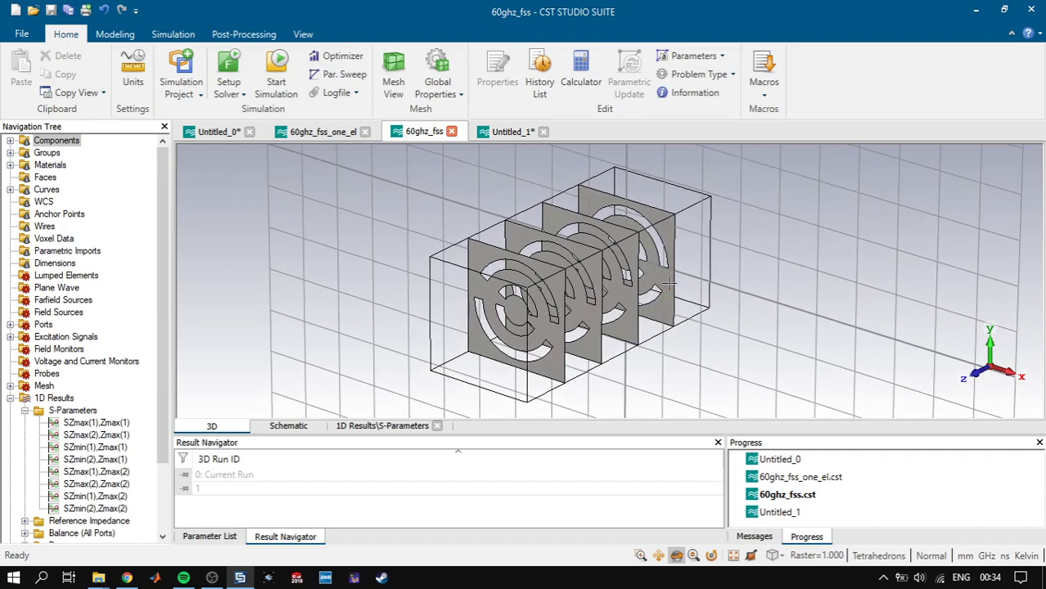